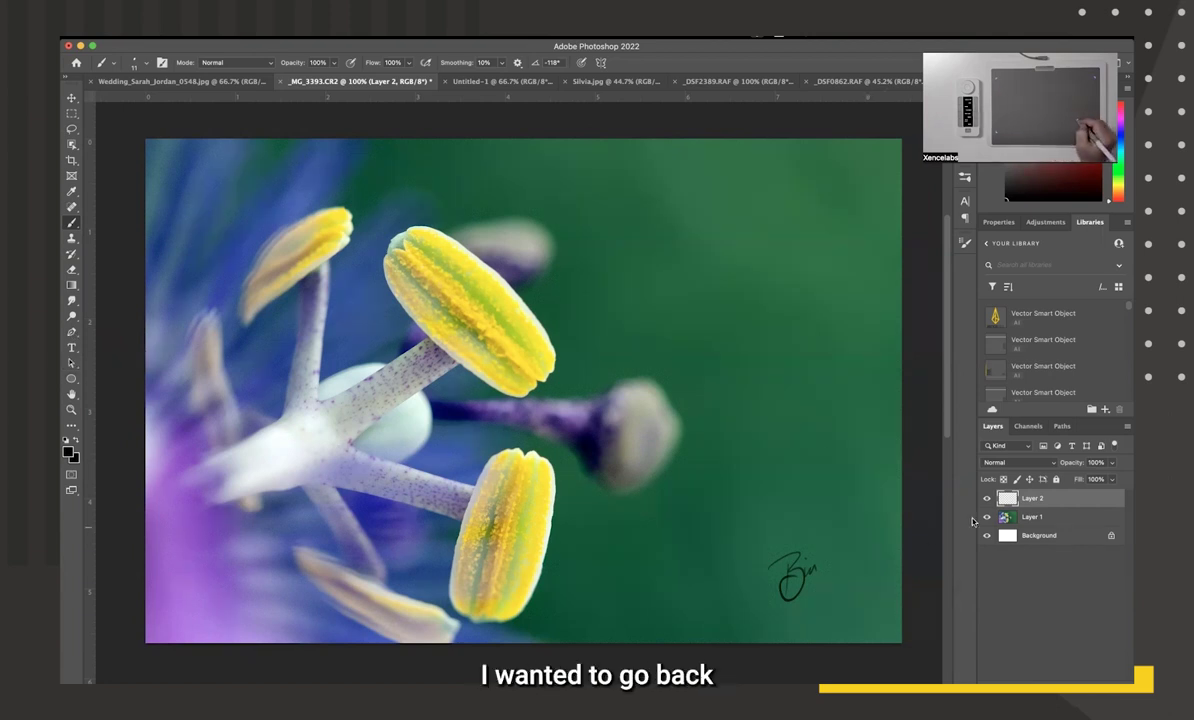
- Hide Layer 2, try adding a layer mask to Layer 1, and undo the mask
left_click(1030, 516)
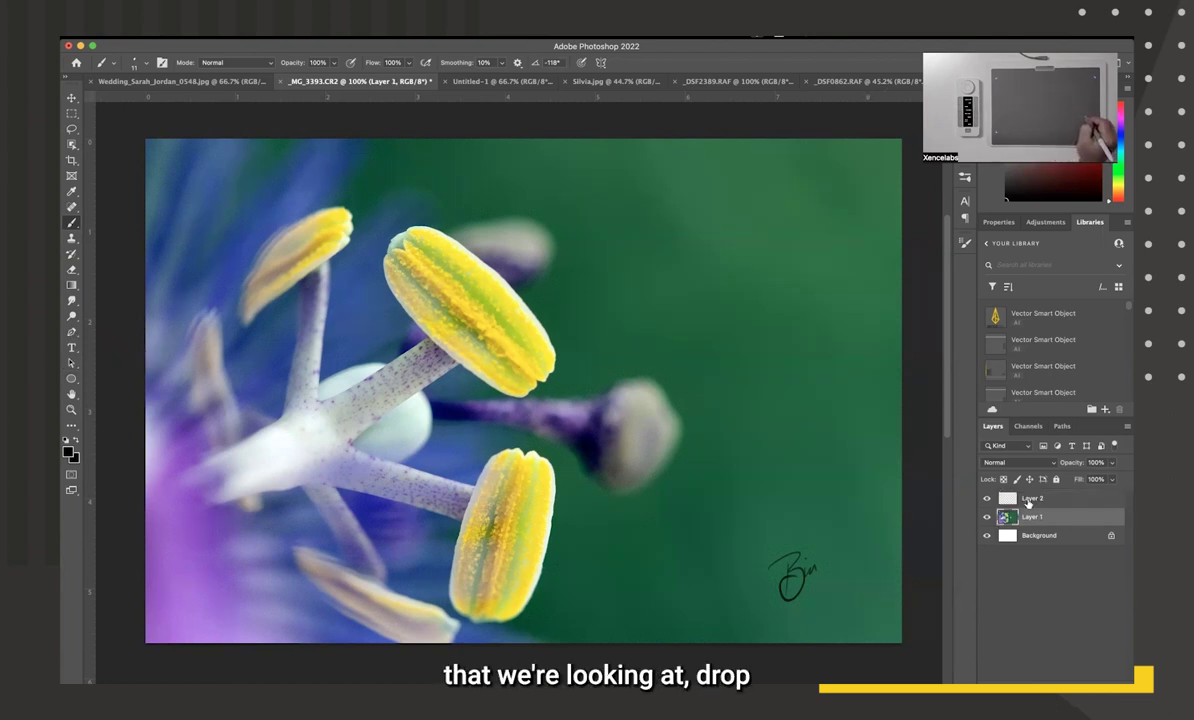
left_click(987, 498)
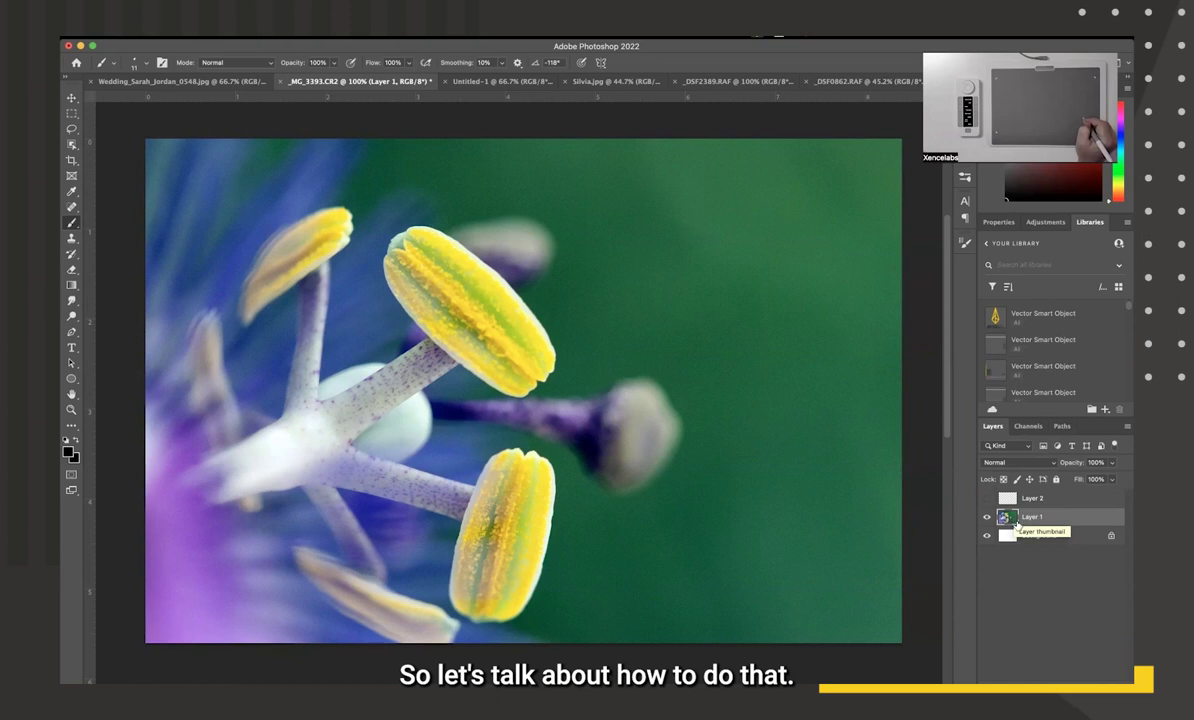
left_click(1047, 683)
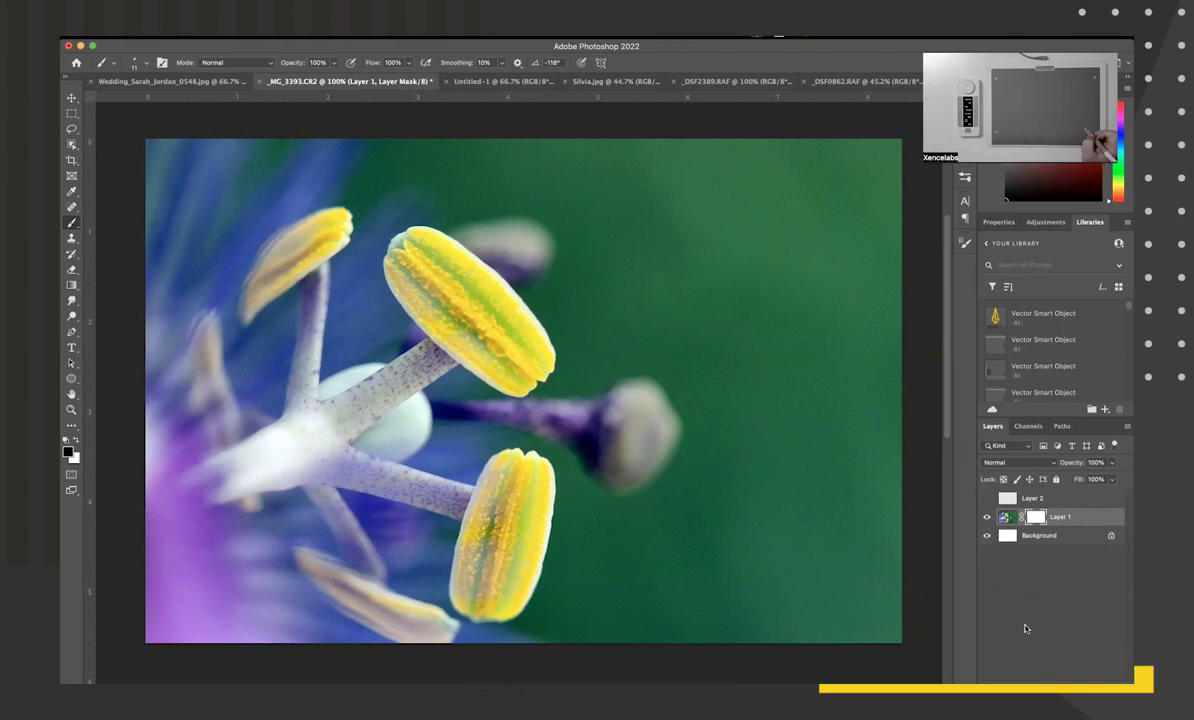
key("super+z")
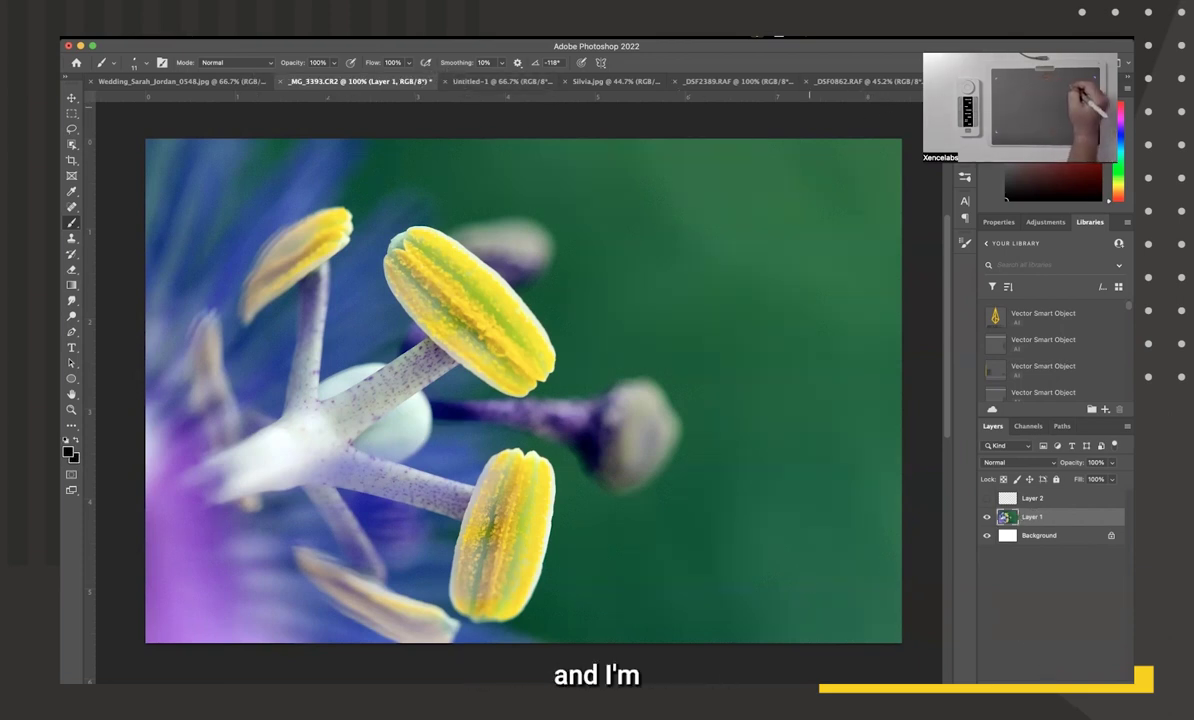
- Show the list of recorded actions and collapse the custom action set below Default Actions
left_click(435, 36)
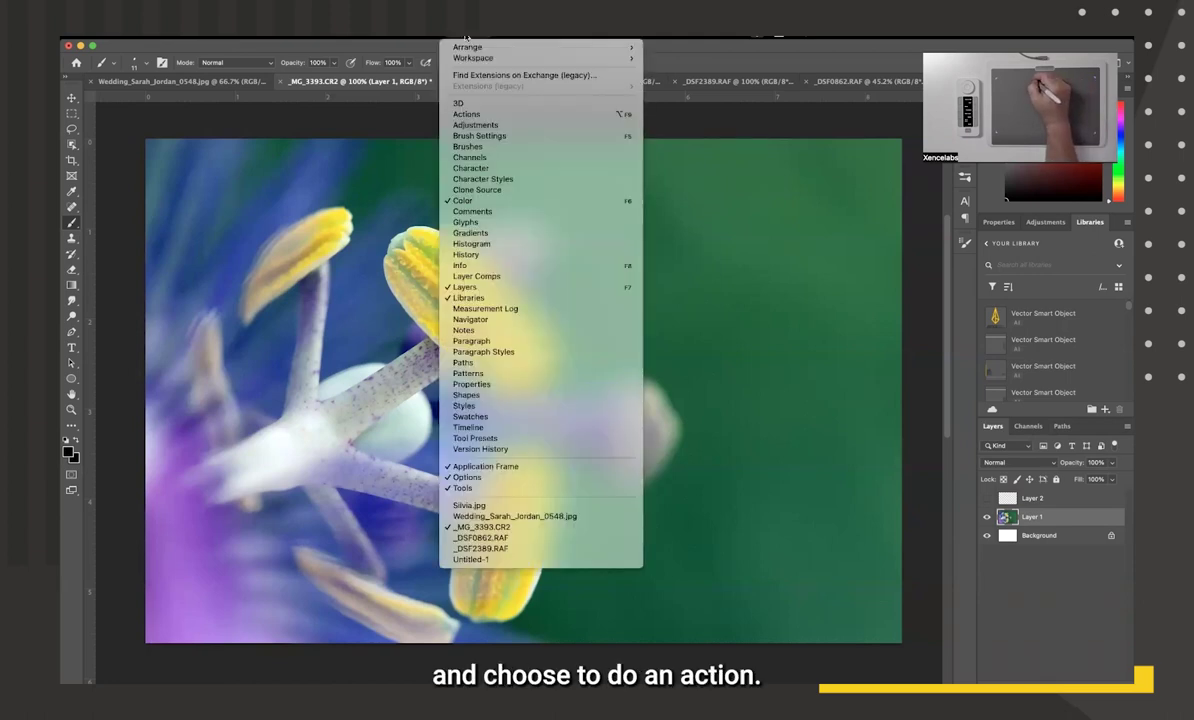
left_click(470, 114)
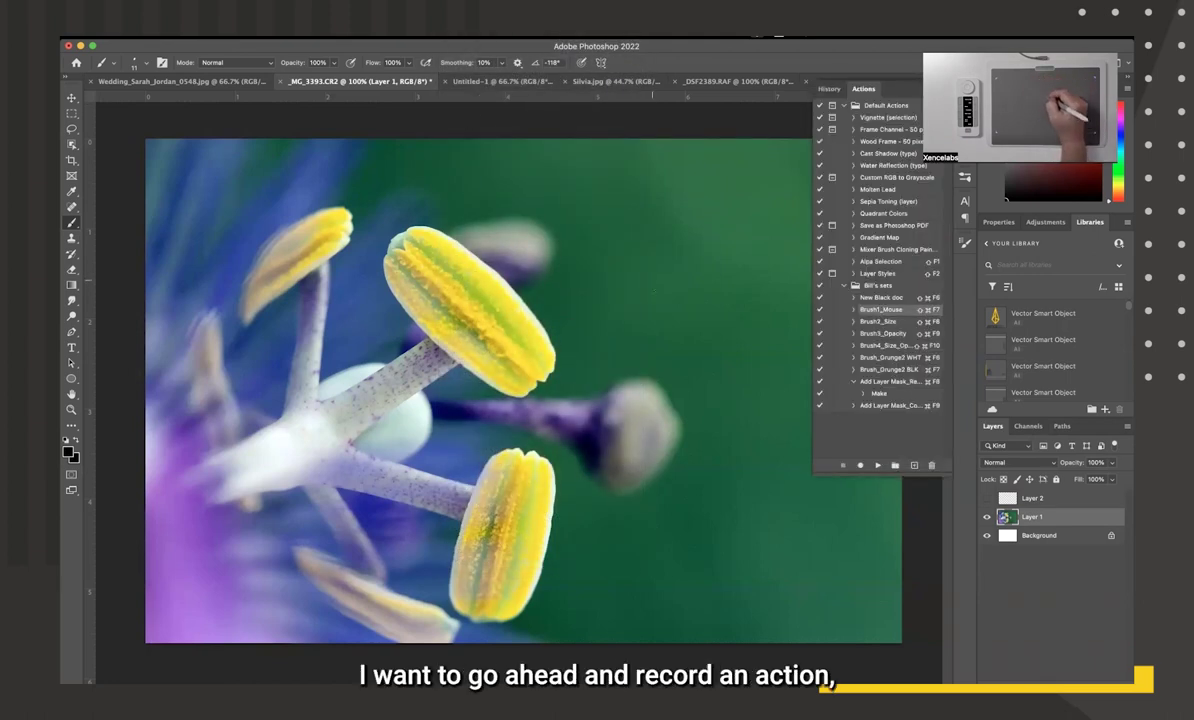
left_click(844, 286)
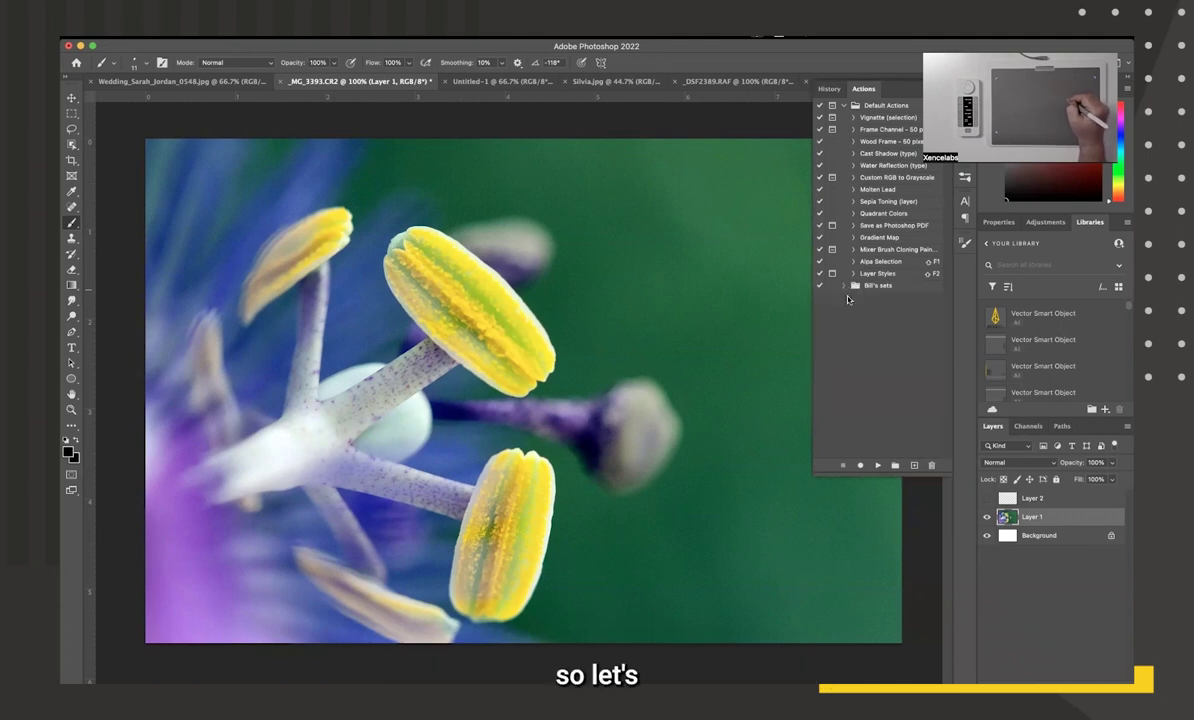
left_click(913, 466)
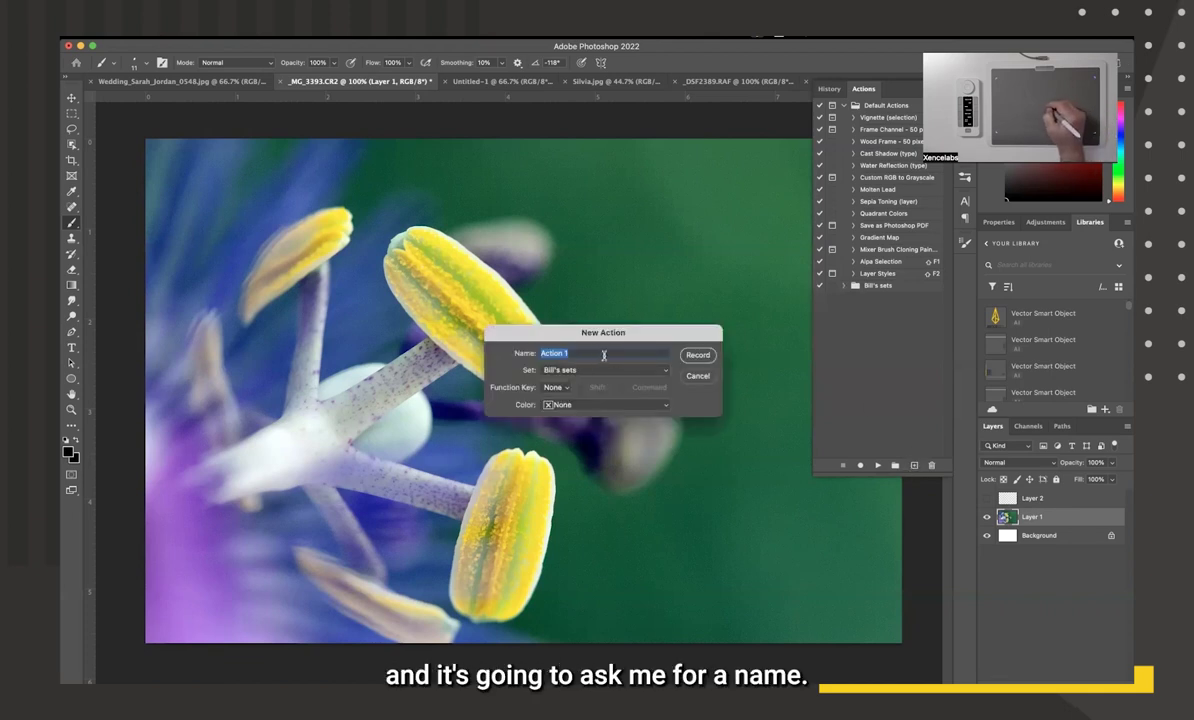
type("Layer")
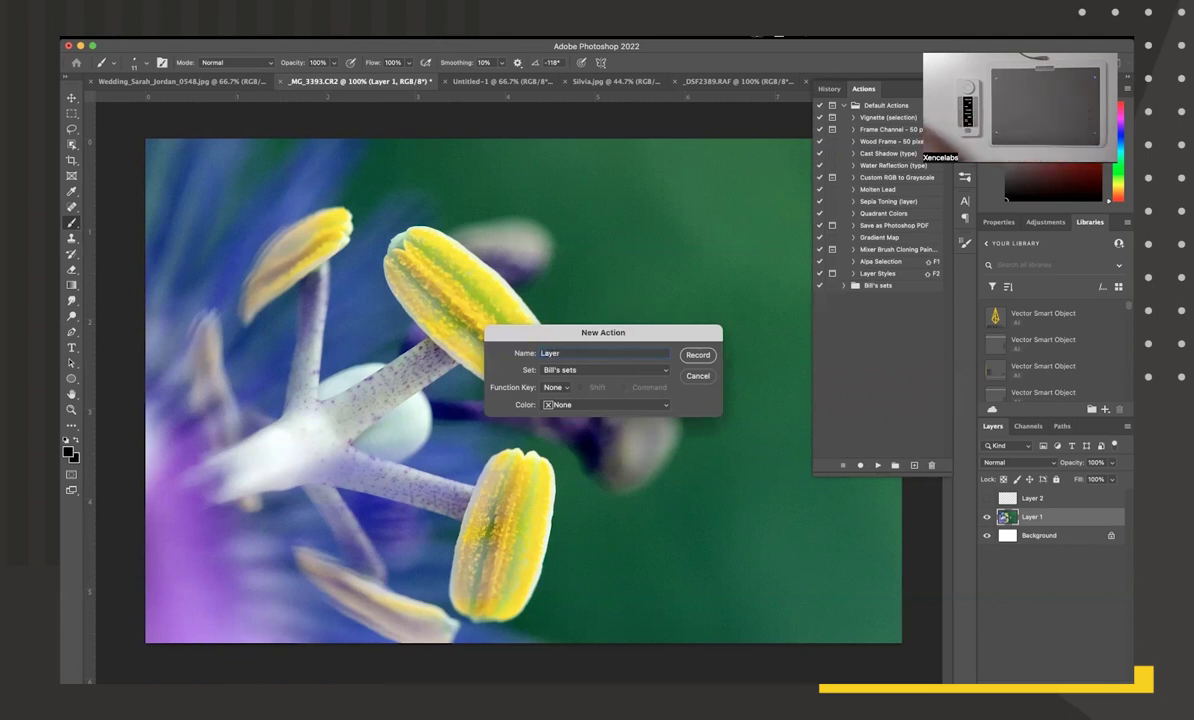
type(" Mask")
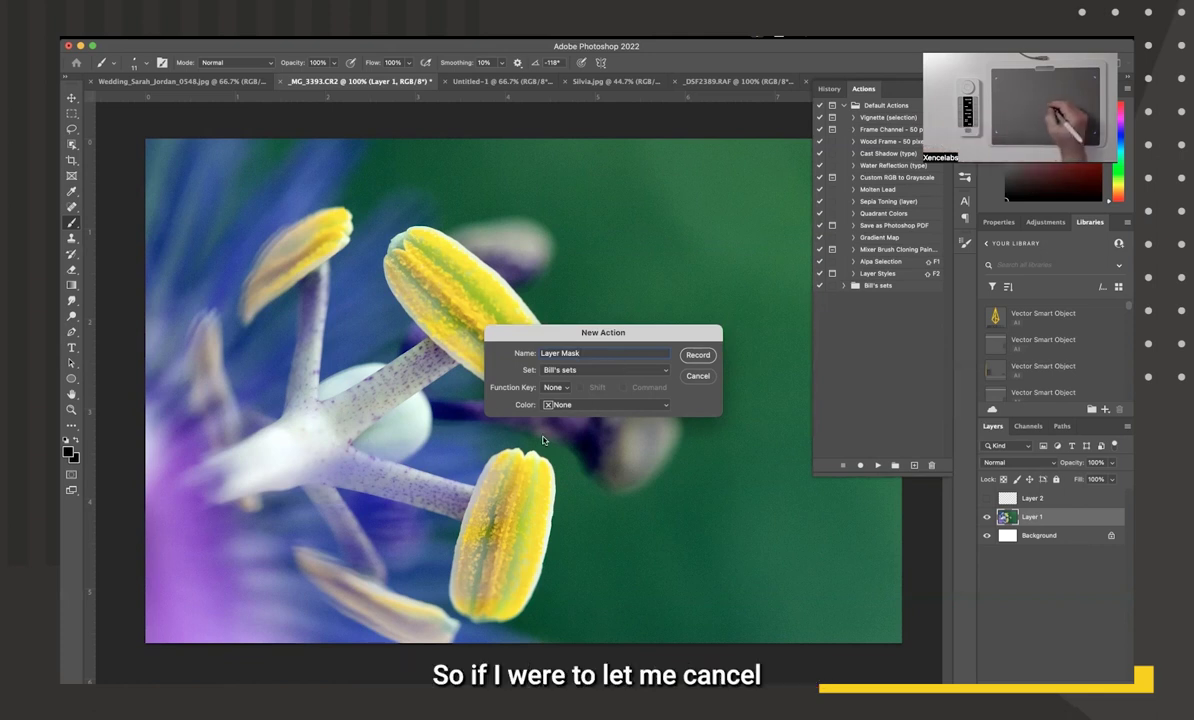
left_click(697, 376)
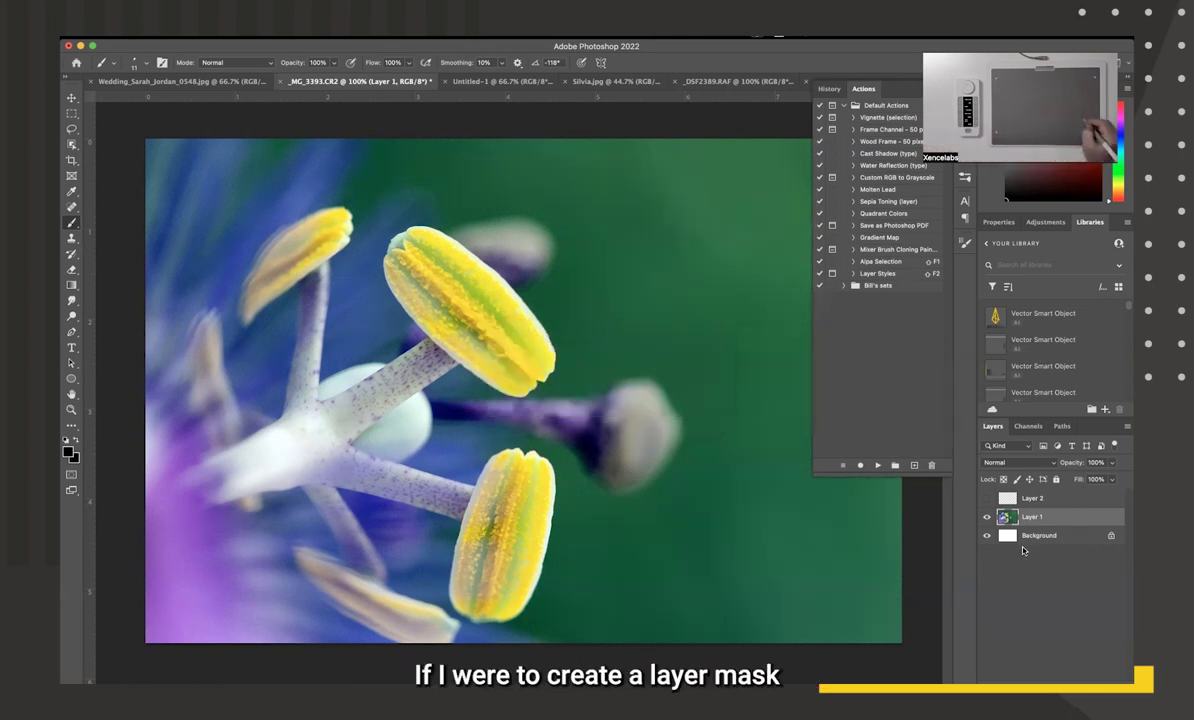
- Try a white reveal-all mask and a black hide-all mask on Layer 1, undoing each one
left_click(1048, 683)
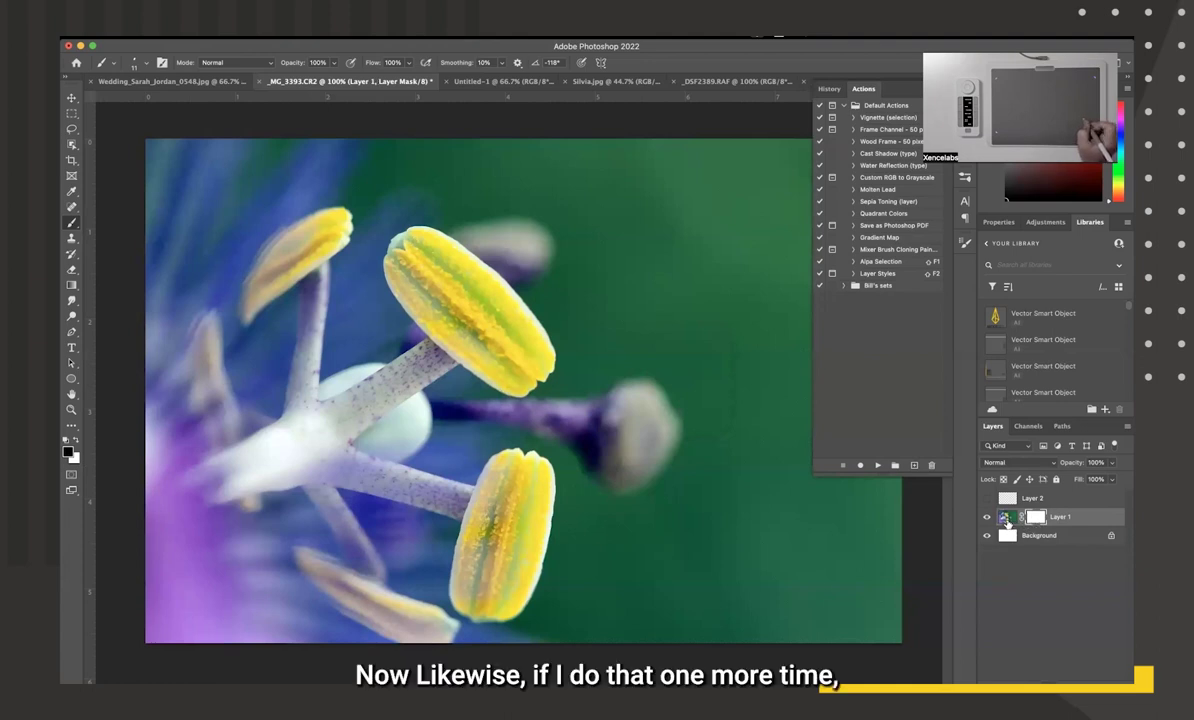
key("ctrl+z")
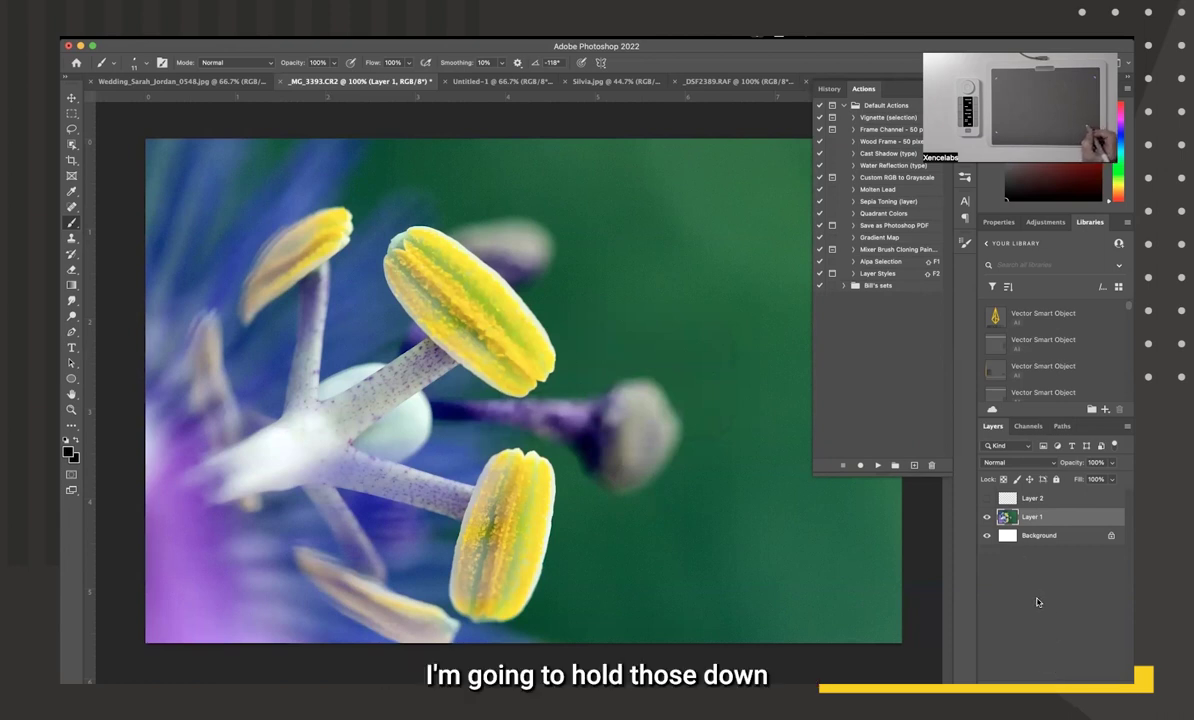
left_click(1046, 683, "alt")
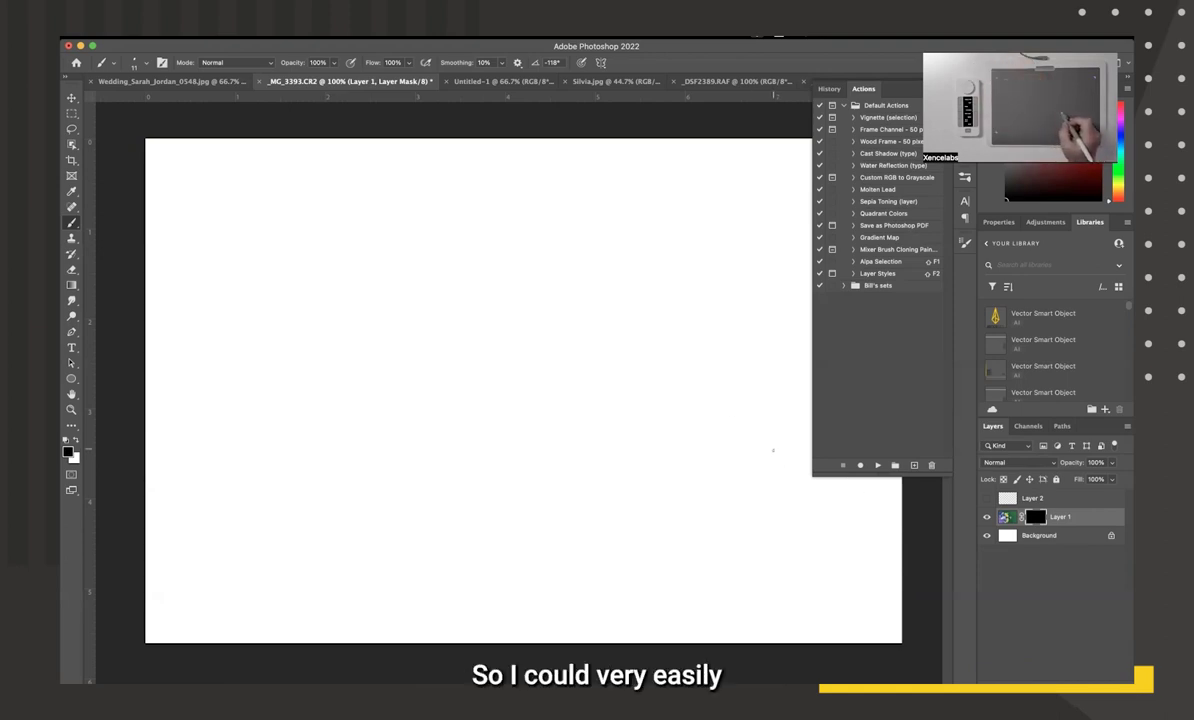
key("super+z")
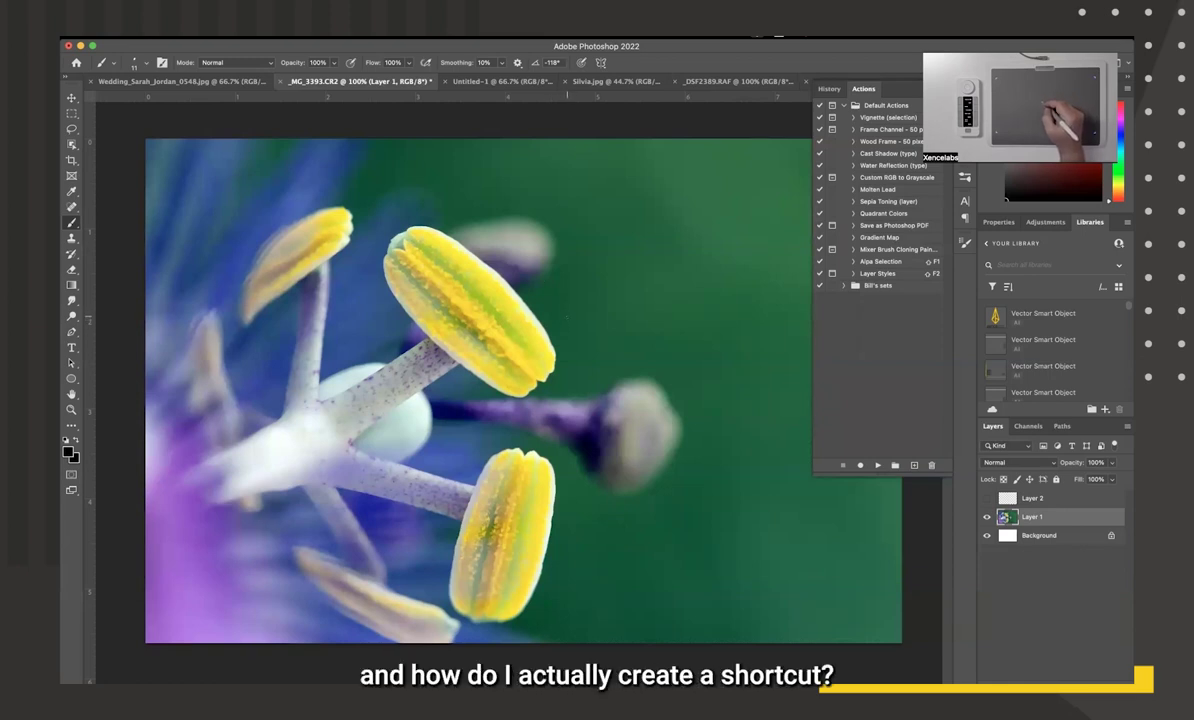
- Create an action named Layer Mask in the custom set with Shift+Command+F11 as its shortcut, and start recording
left_click(914, 466)
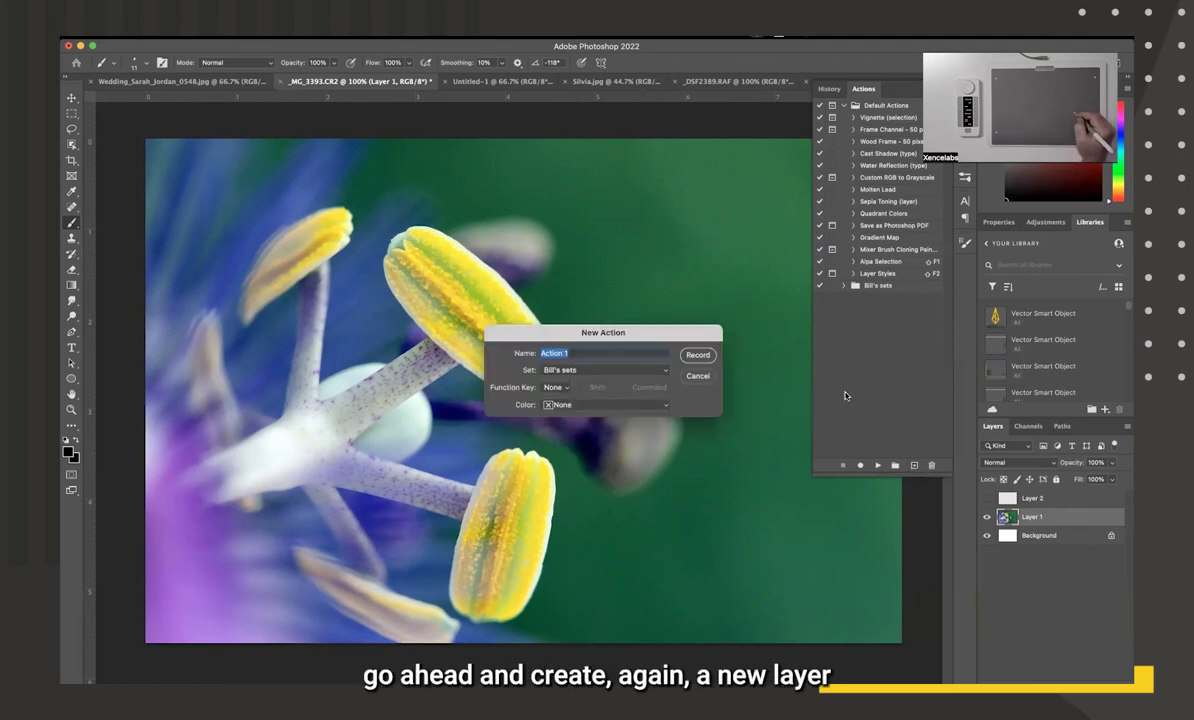
left_click_drag(670, 278, 699, 188)
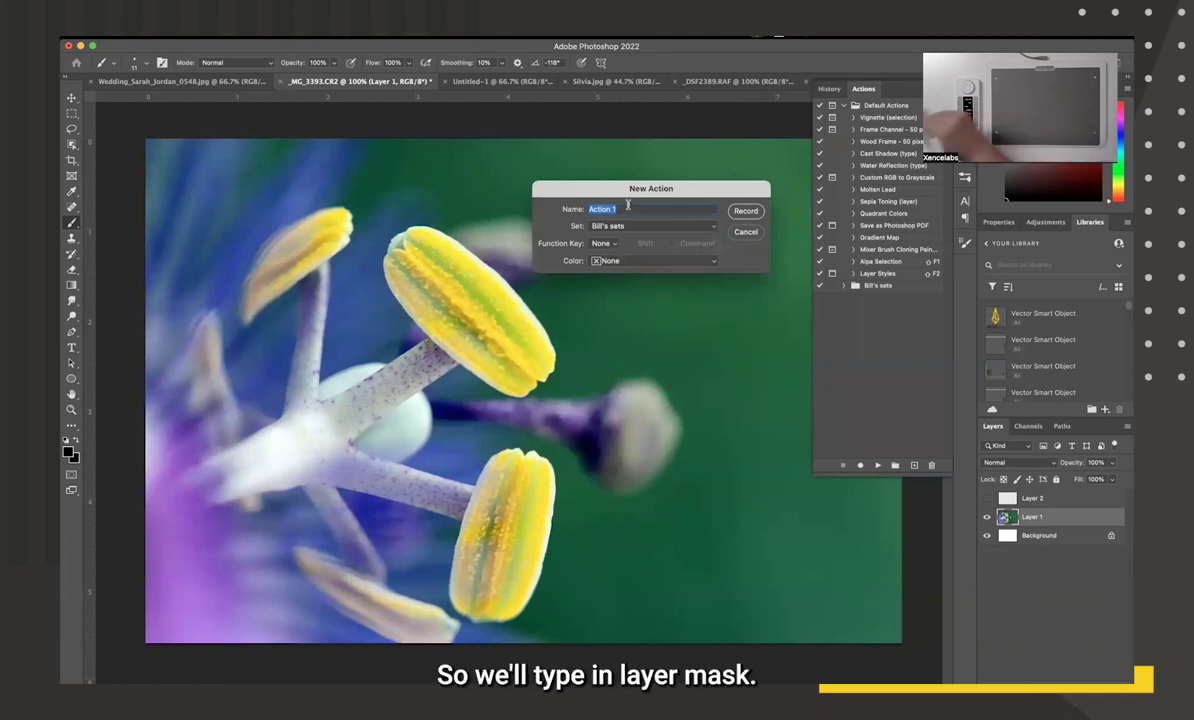
type("Lay")
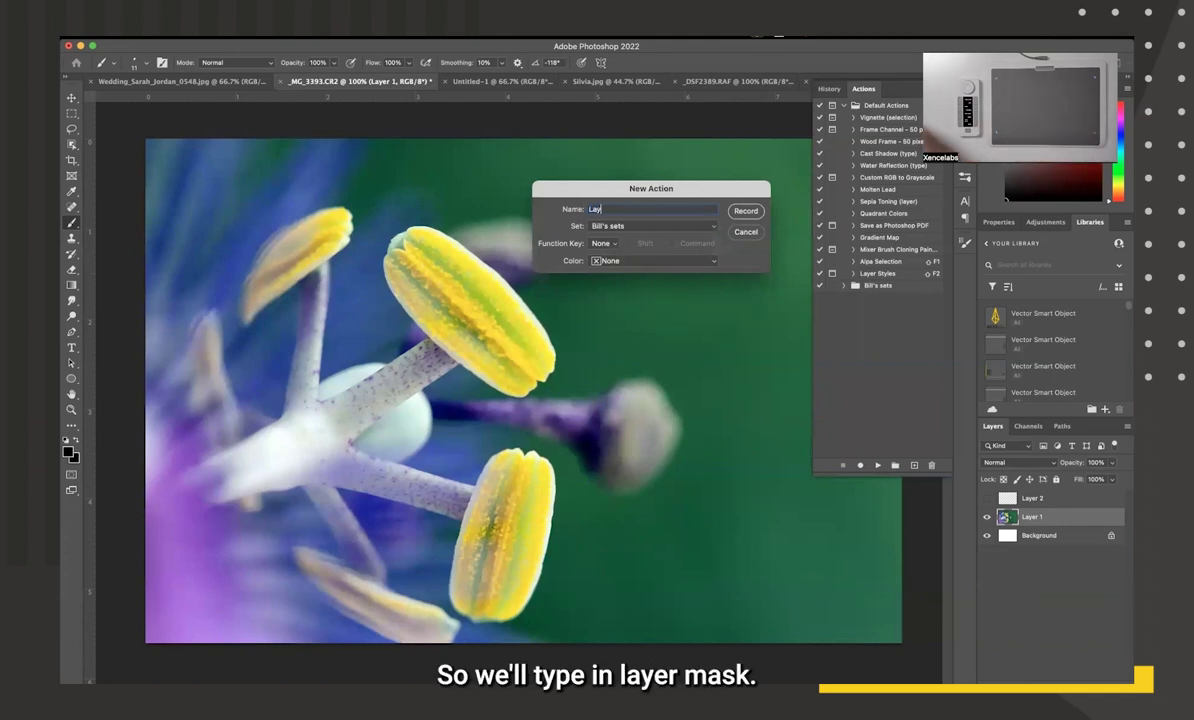
type("er Mas")
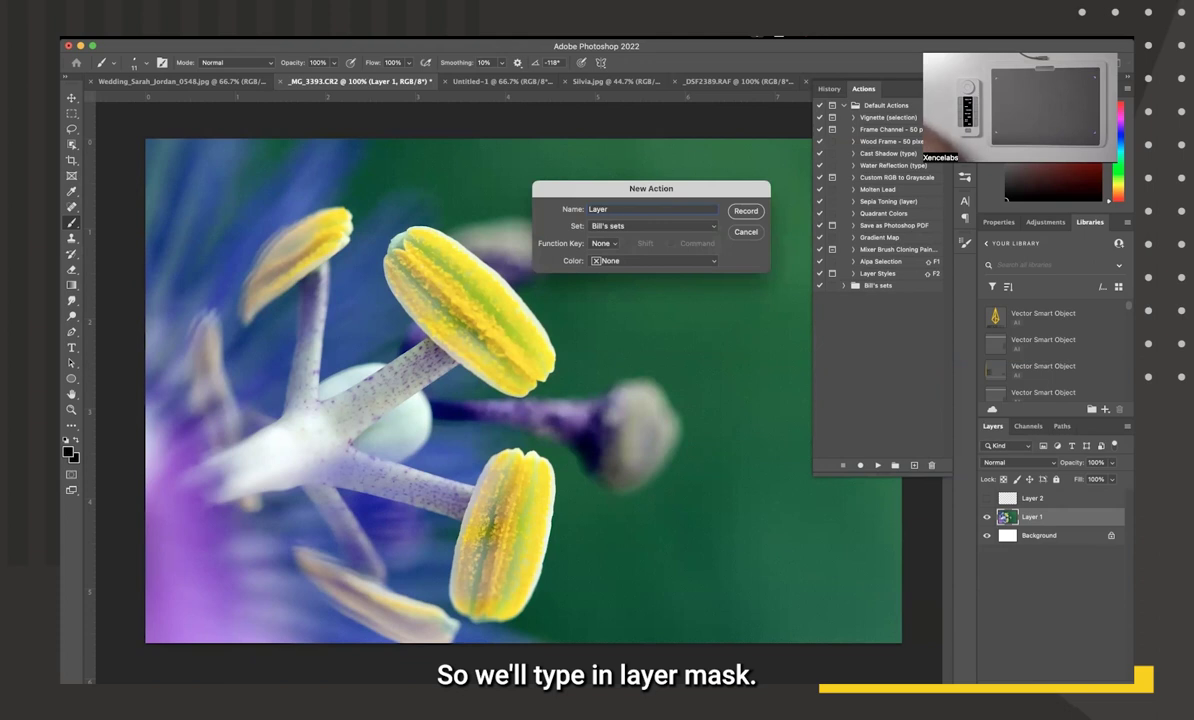
type("k")
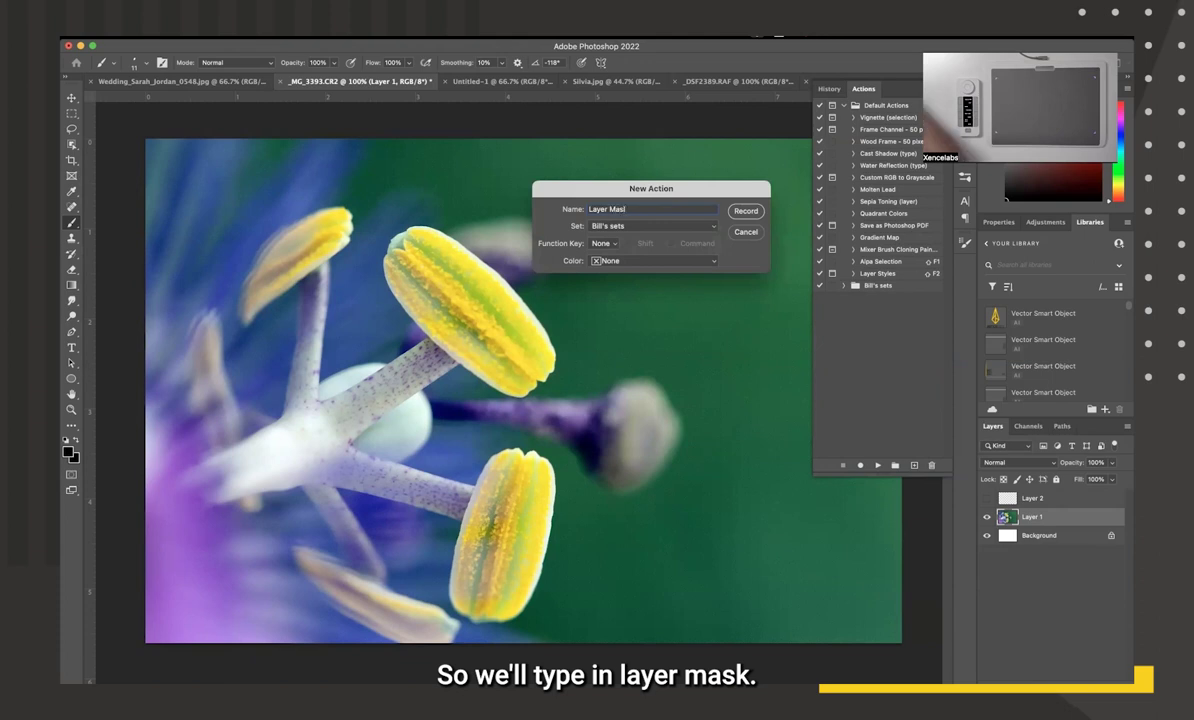
left_click(610, 246)
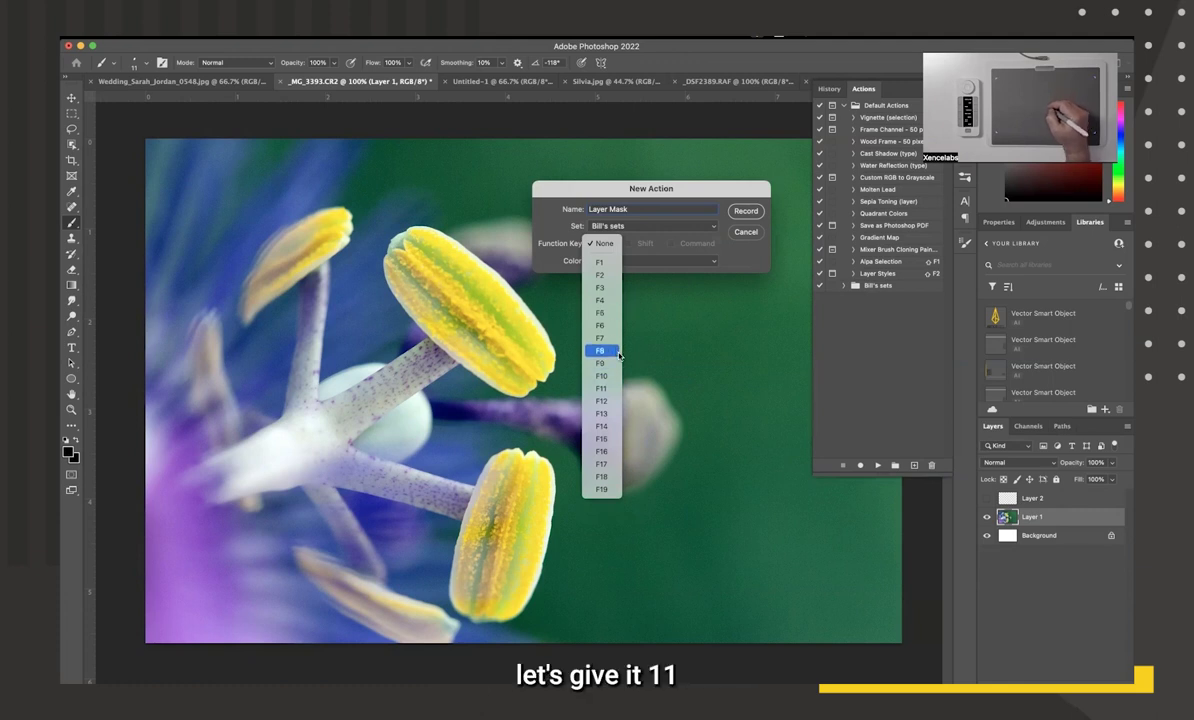
left_click(604, 389)
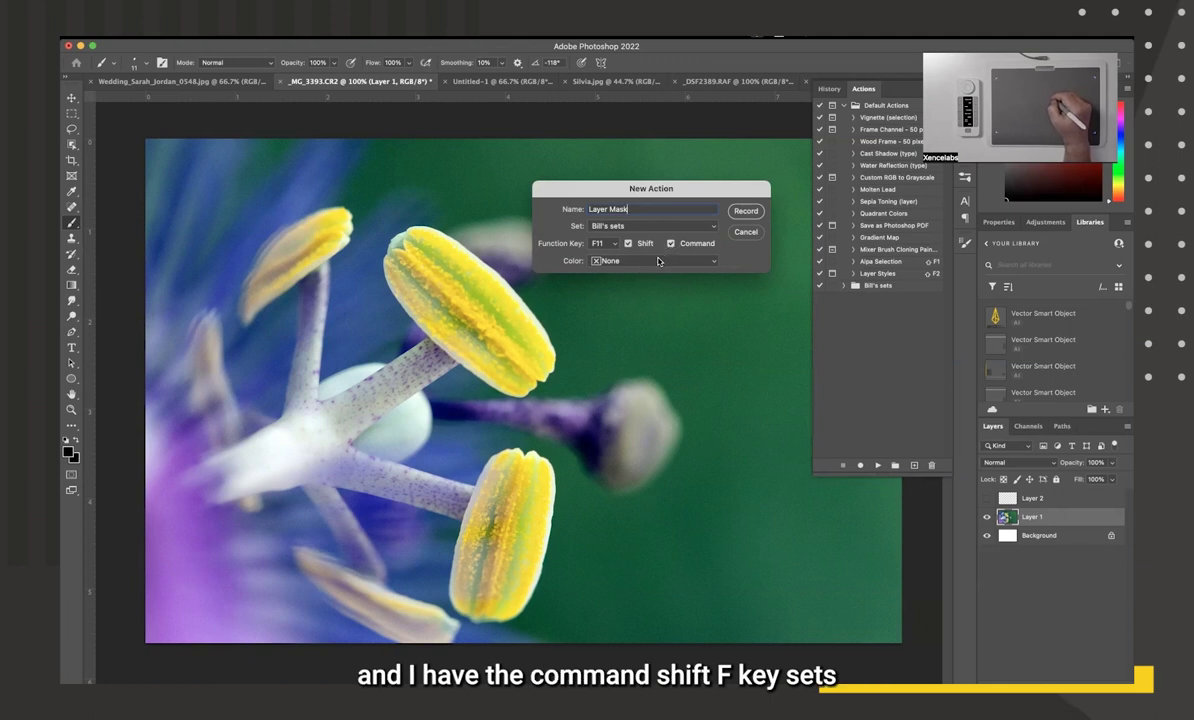
left_click(628, 244)
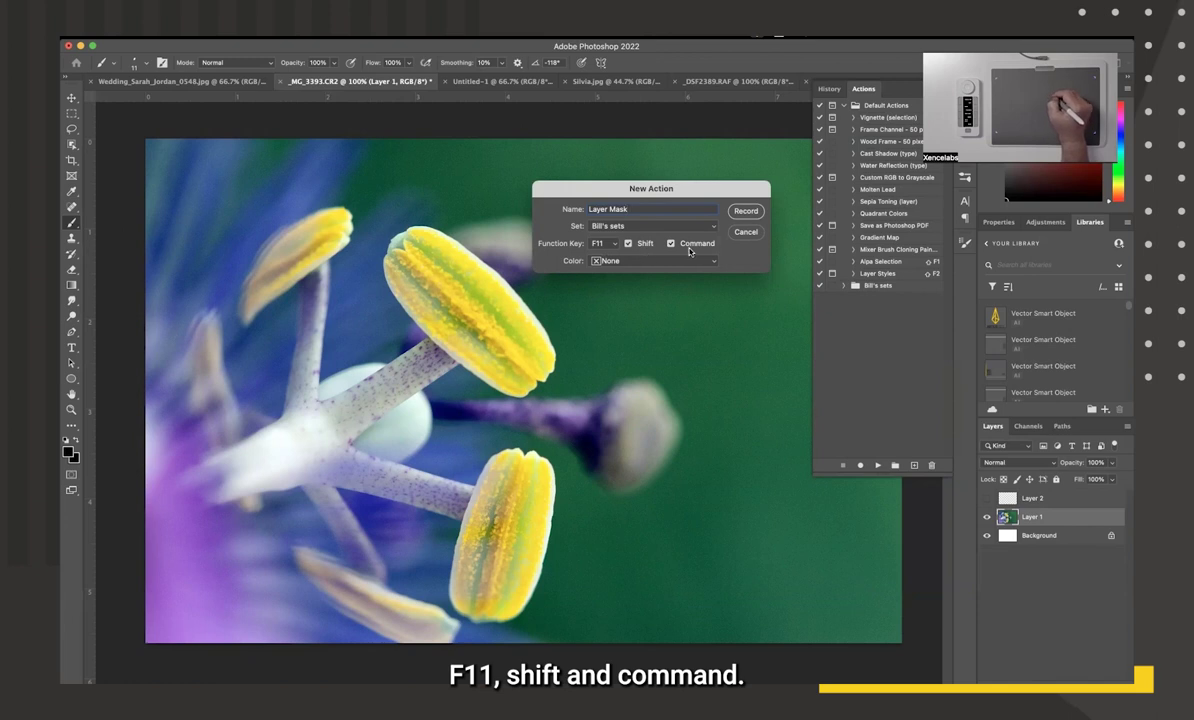
left_click(745, 212)
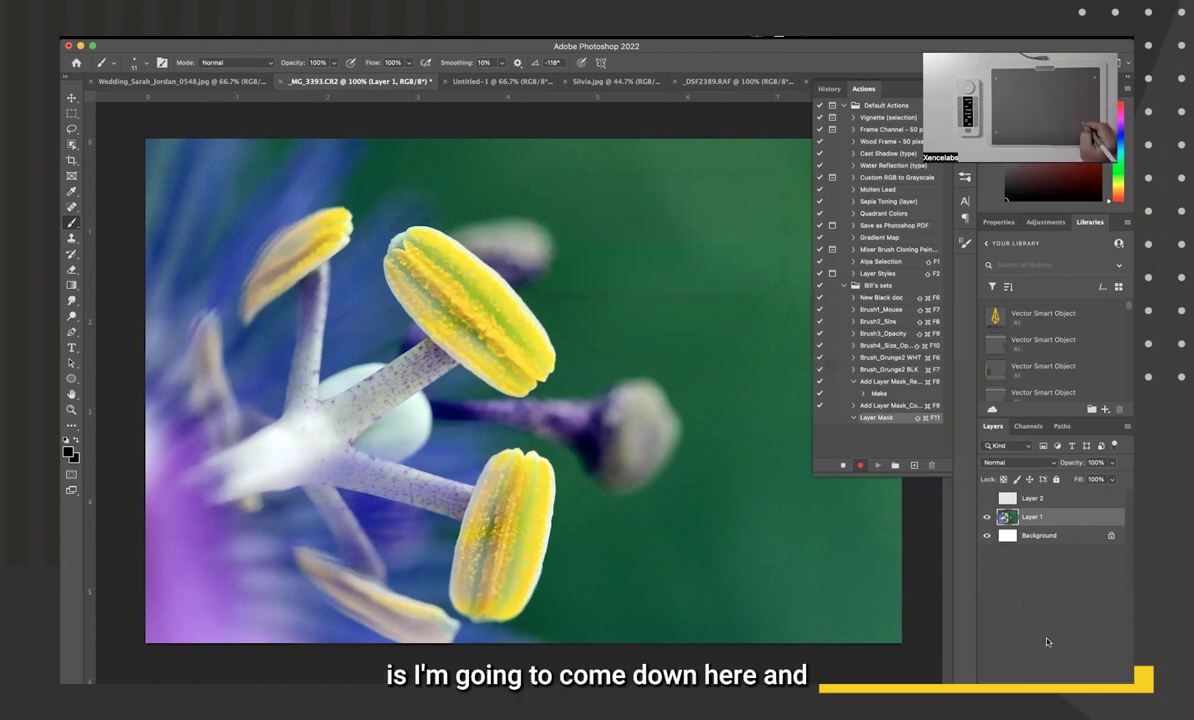
- Record adding a layer mask to Layer 1 as the action's only command, stop recording, and undo the mask
left_click(1046, 683)
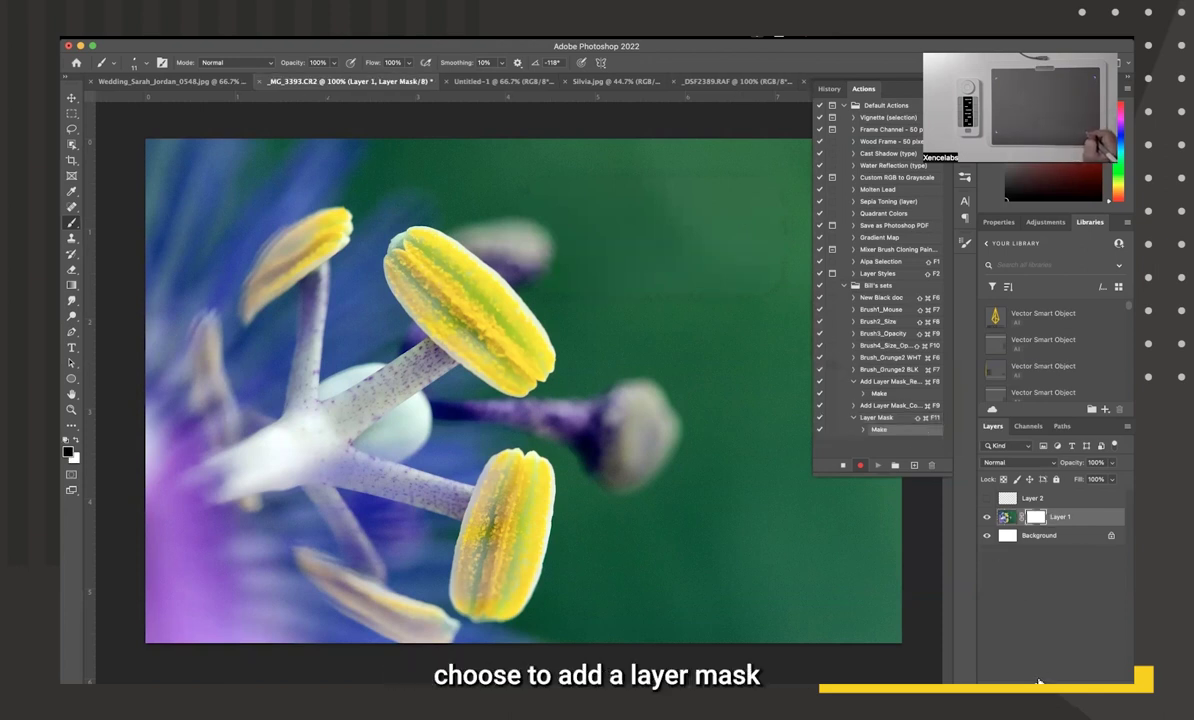
left_click(842, 466)
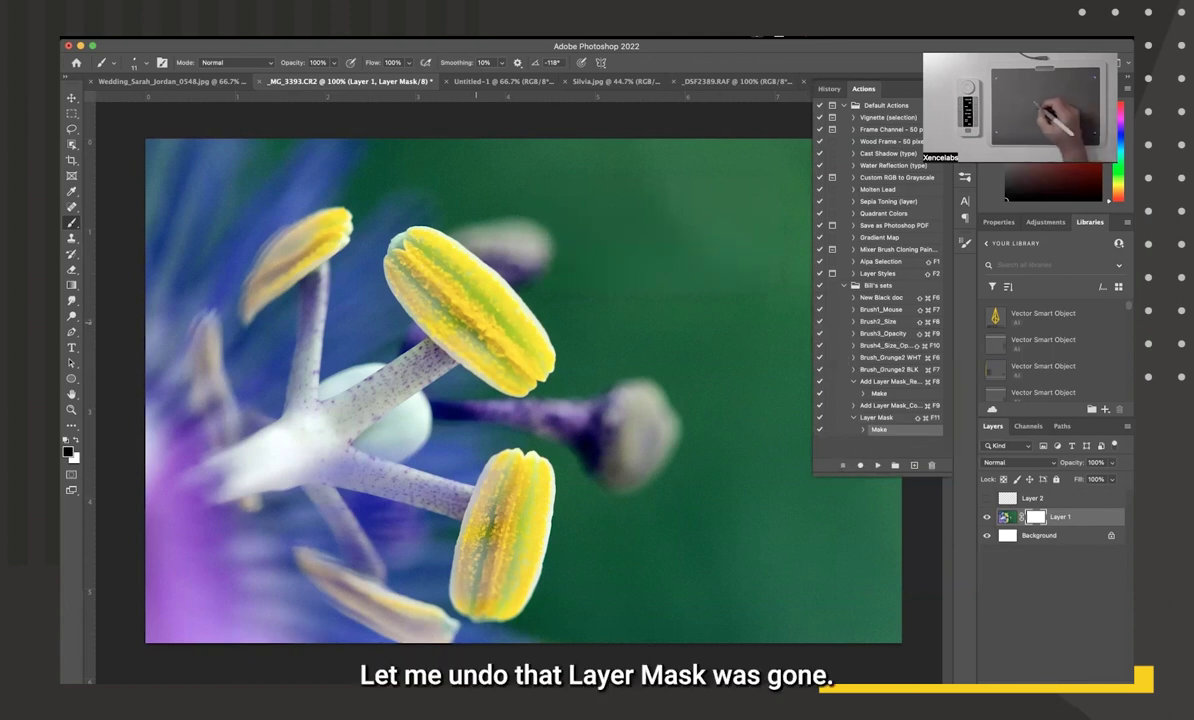
key("ctrl+z")
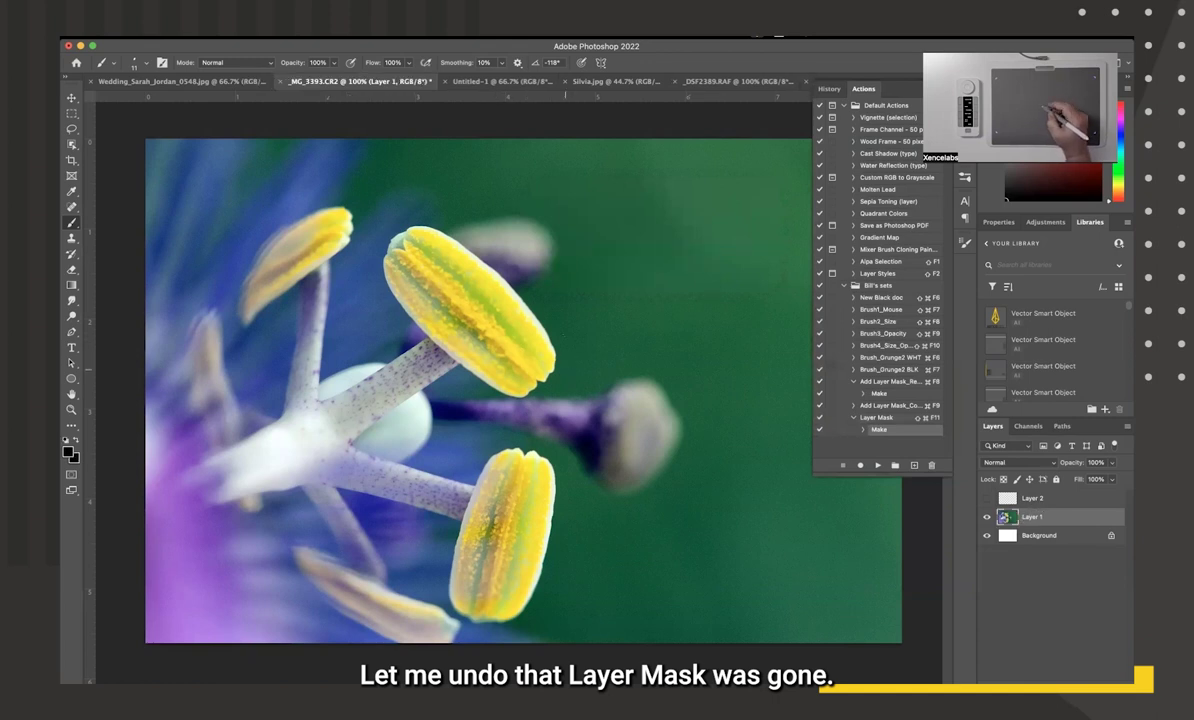
- Test the Layer Mask action by playing it on Layer 1, and undo the mask it adds
left_click(874, 419)
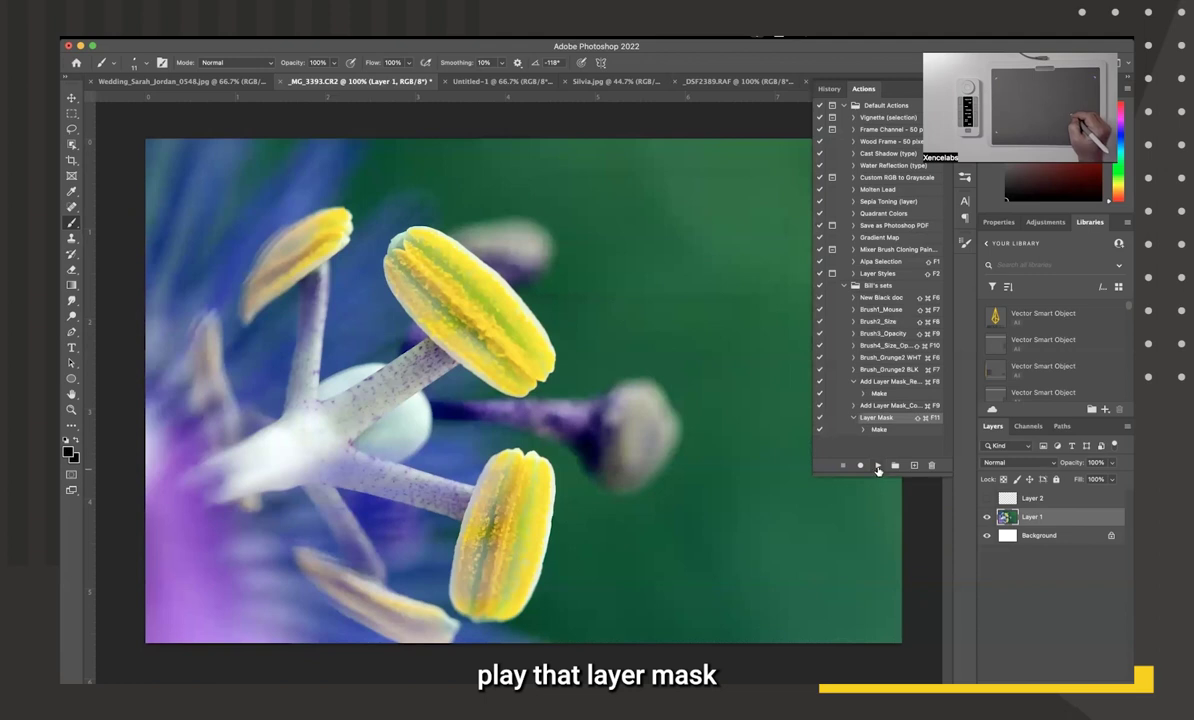
left_click(877, 466)
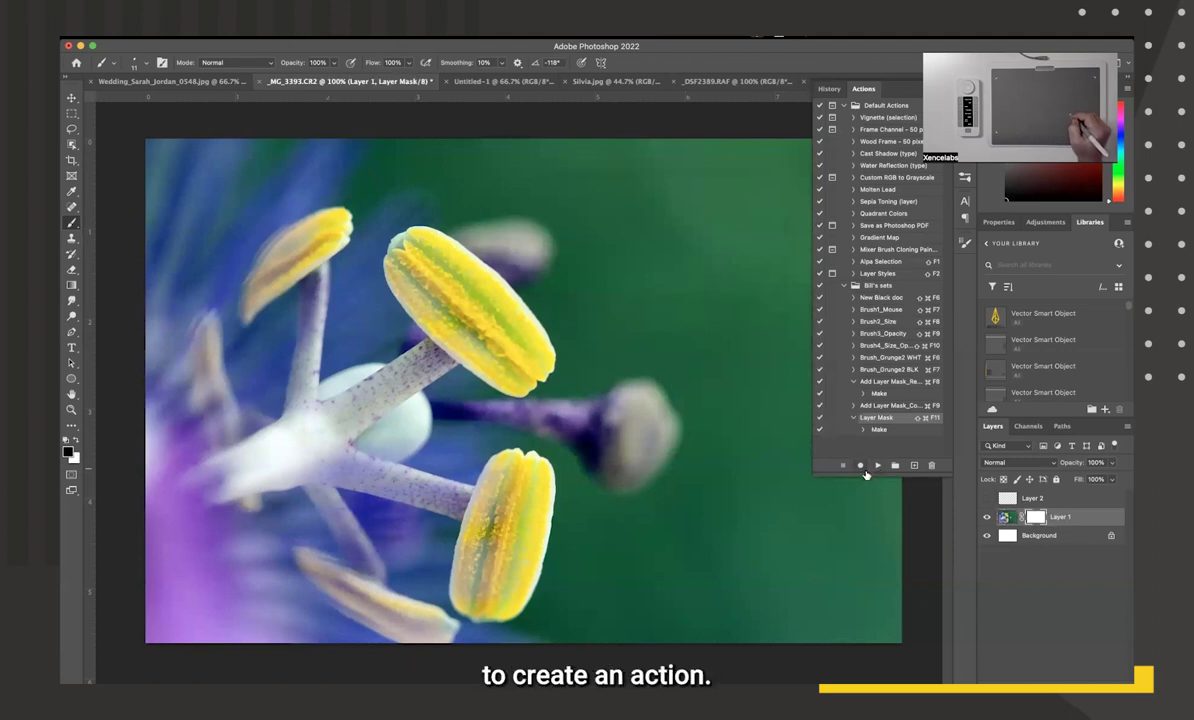
key("super+z")
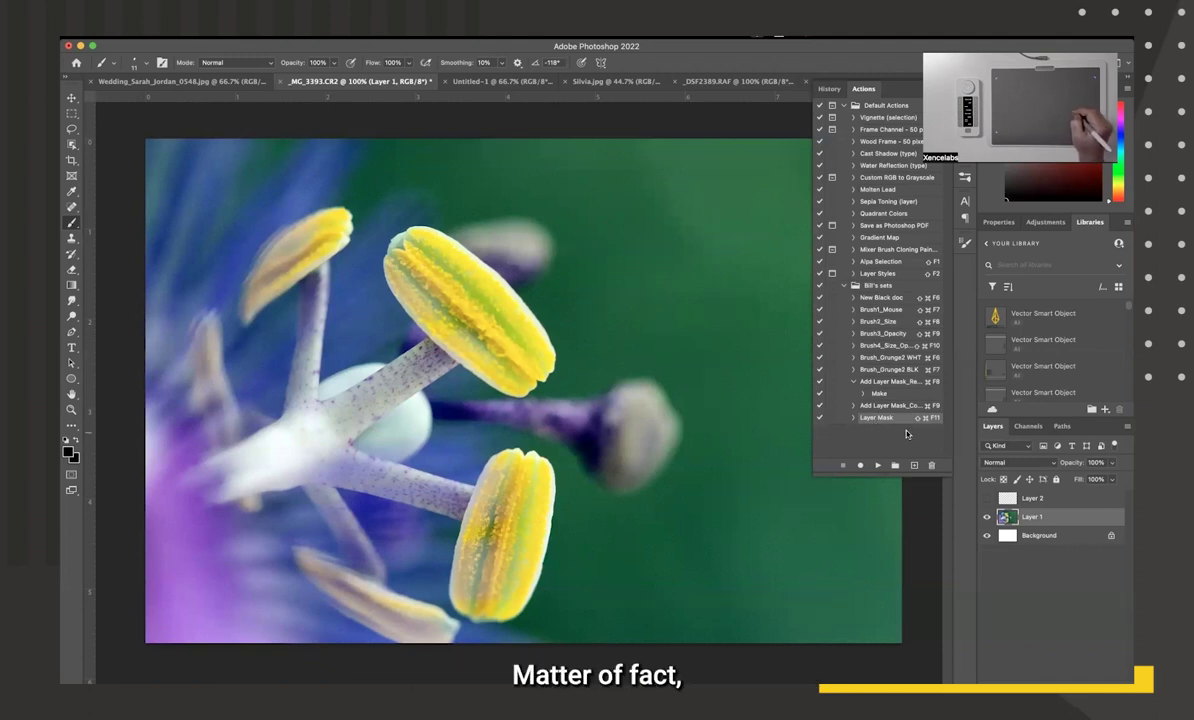
- Revert the flower photo _MG_3393.CR2 to its original file and fit more of it in view
left_click(147, 38)
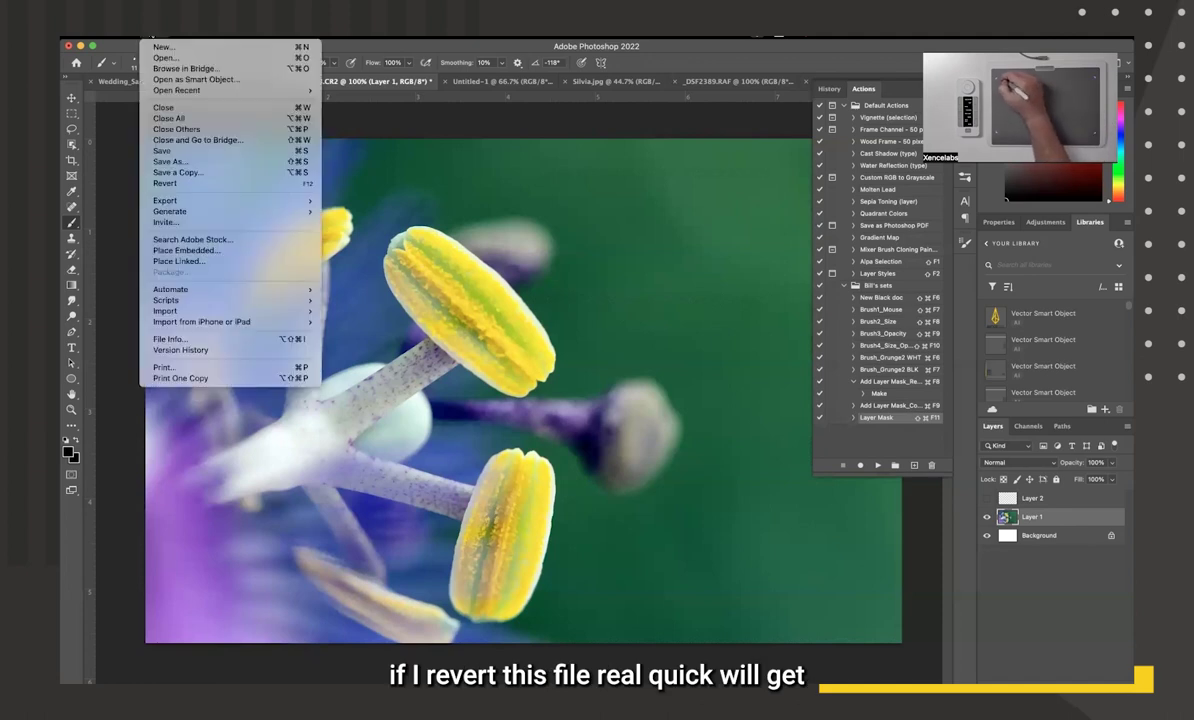
left_click(182, 183)
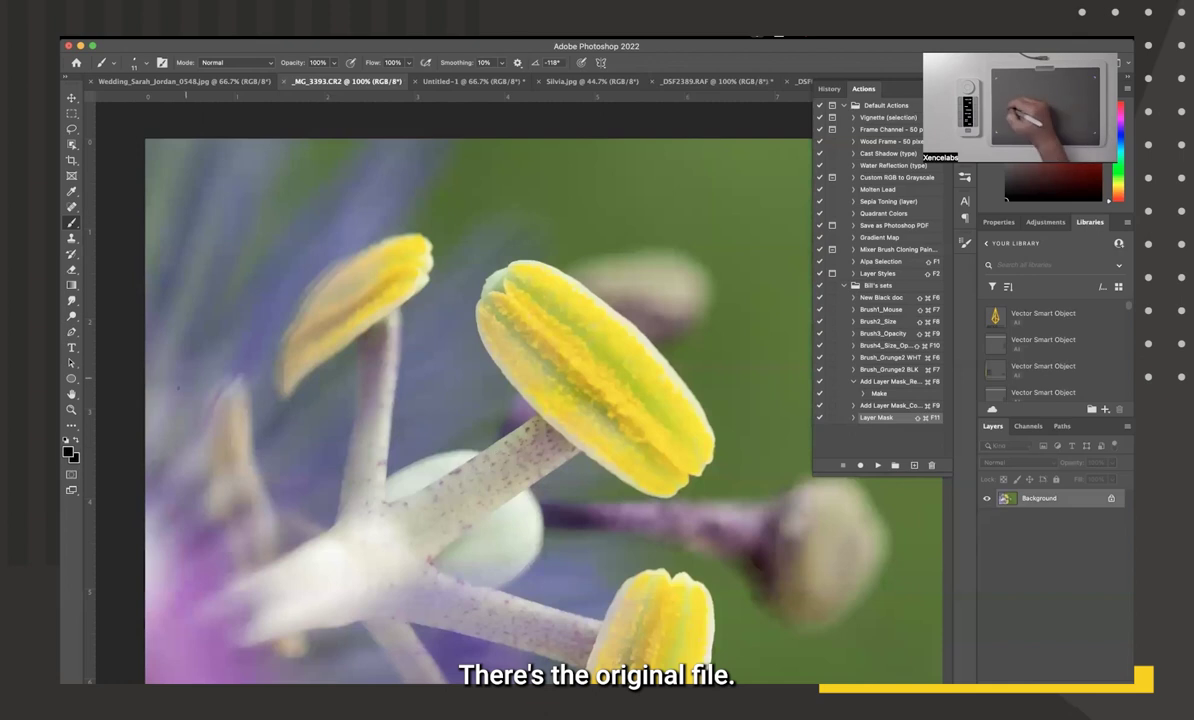
left_click(71, 394)
scroll(71, 394, "down", 2)
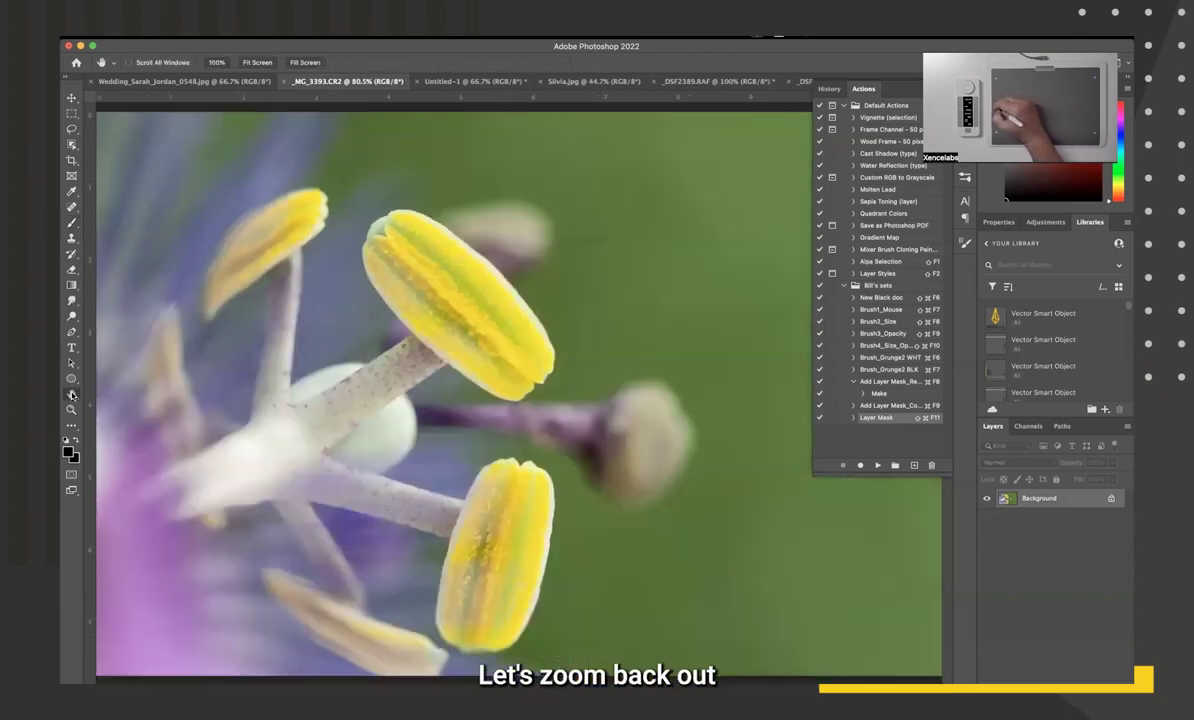
- Delete the Layer Mask action from the custom action set
left_click(930, 468)
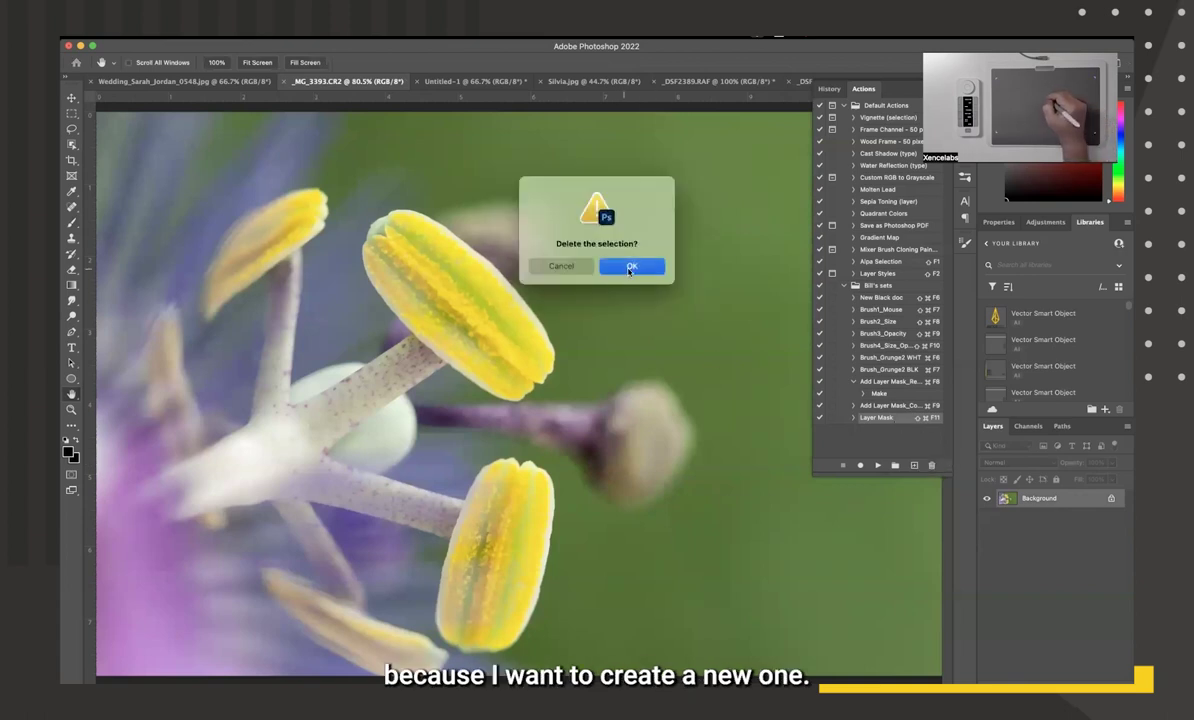
left_click(629, 265)
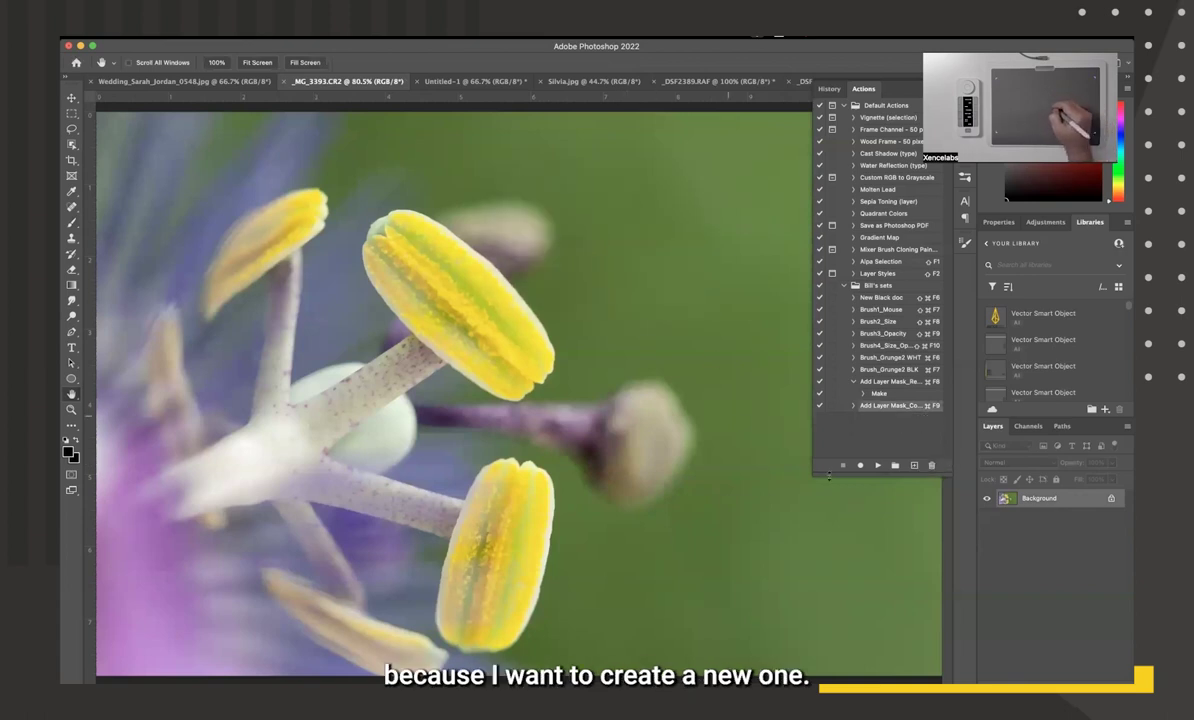
- Create a new action in the custom action set and name it Layer Mask Hide
left_click(914, 467)
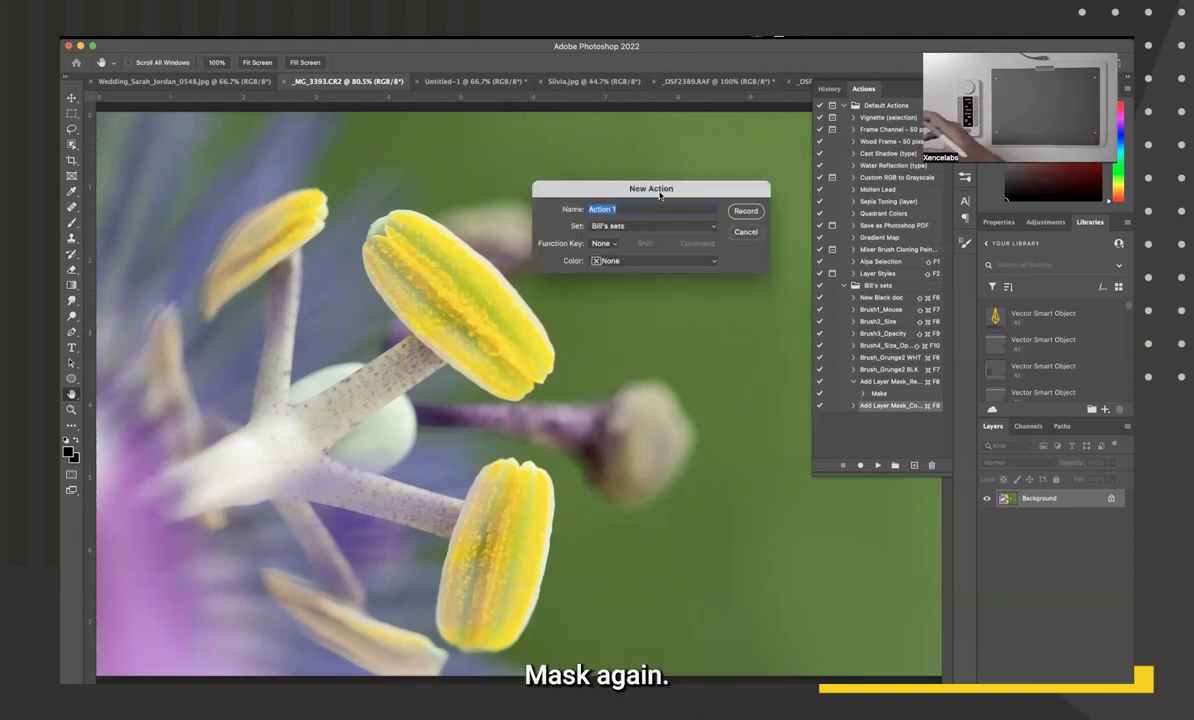
type("La")
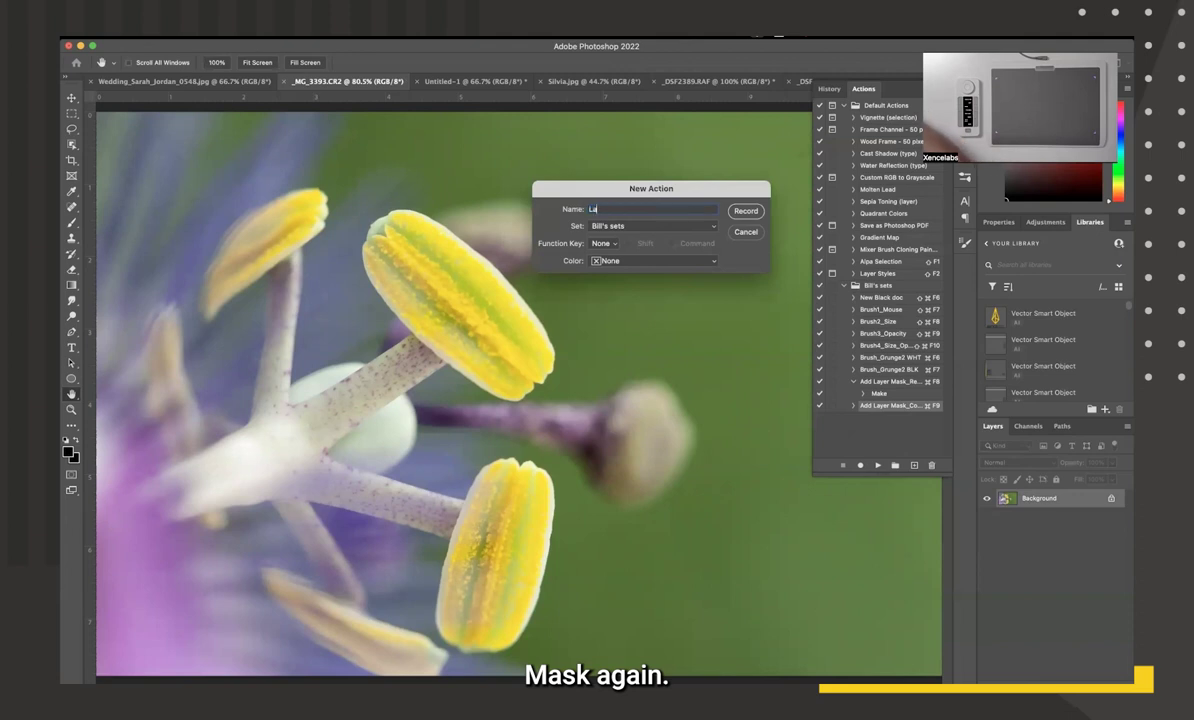
type("yer Mask B")
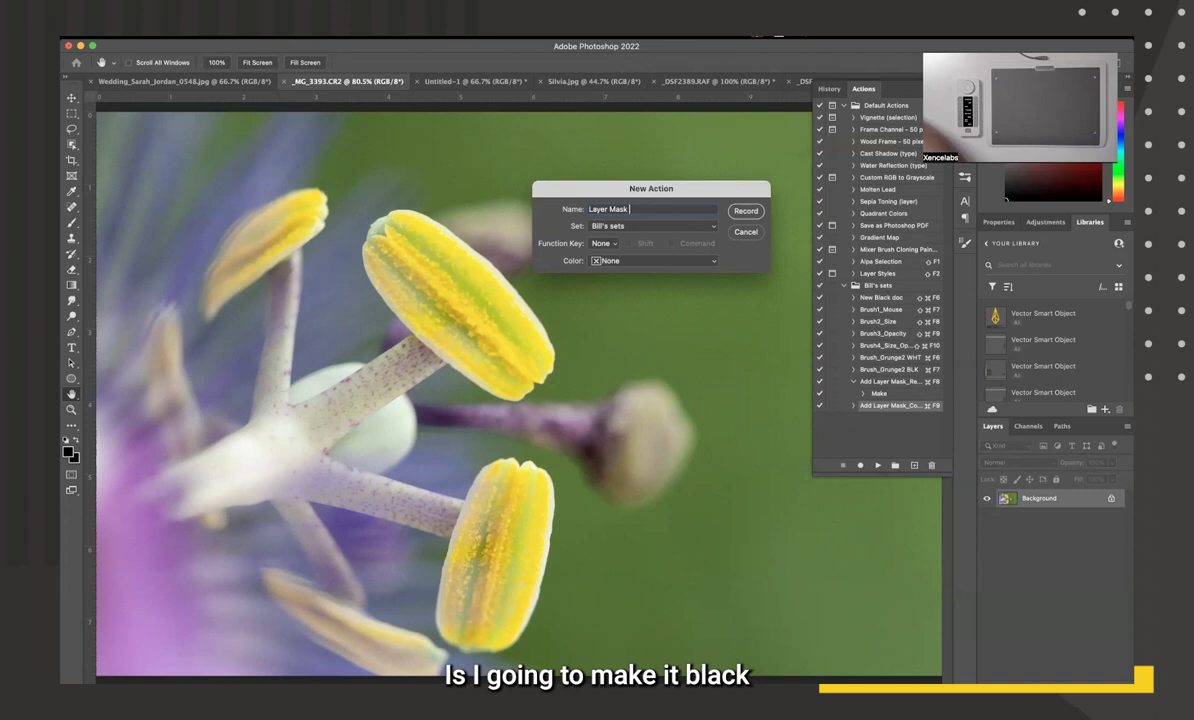
type("lack")
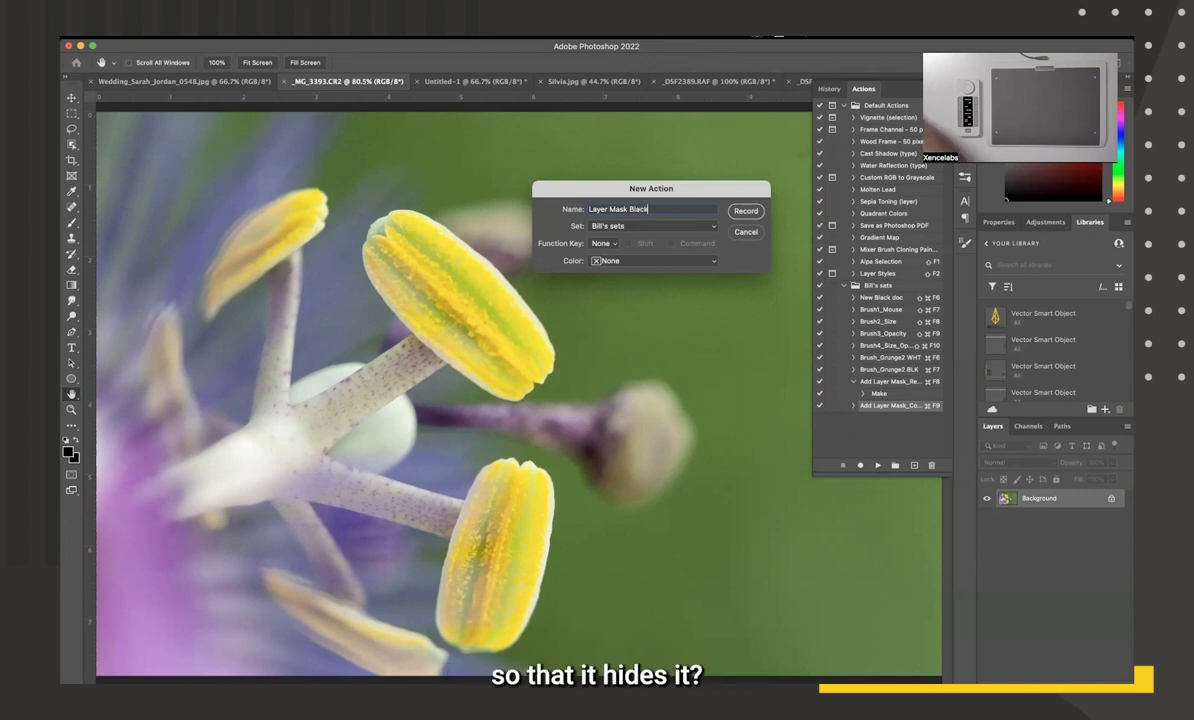
key("BackSpace")
key("BackSpace")
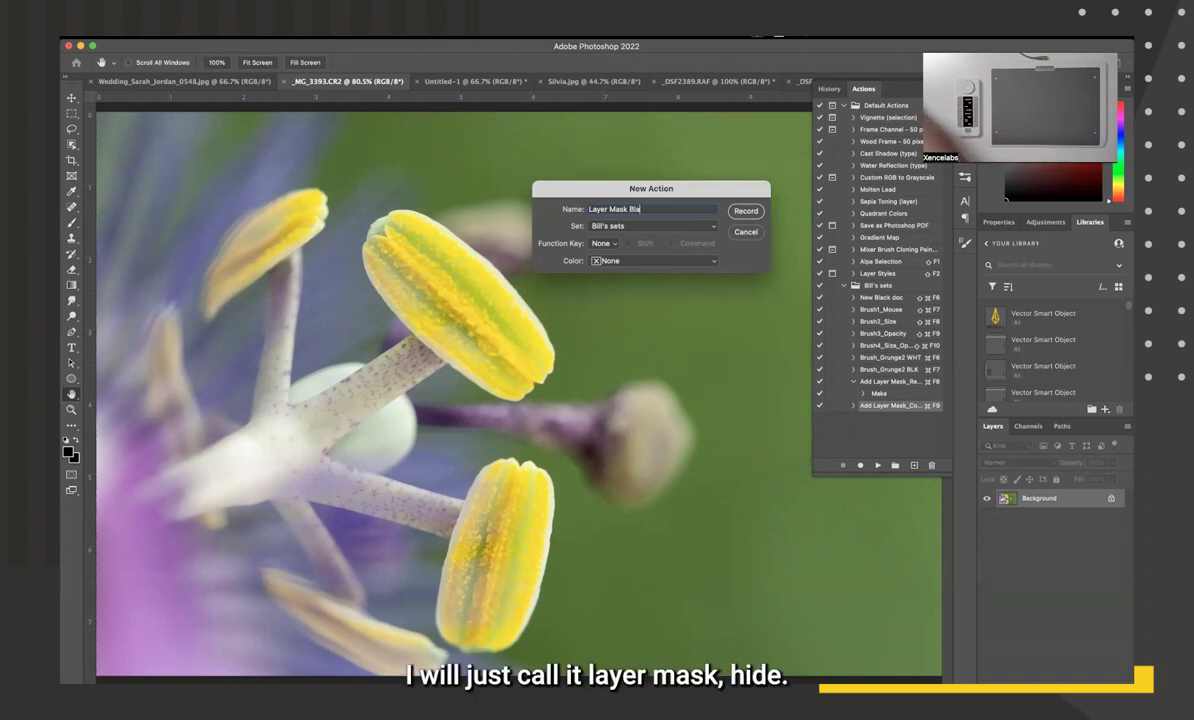
type("Hide")
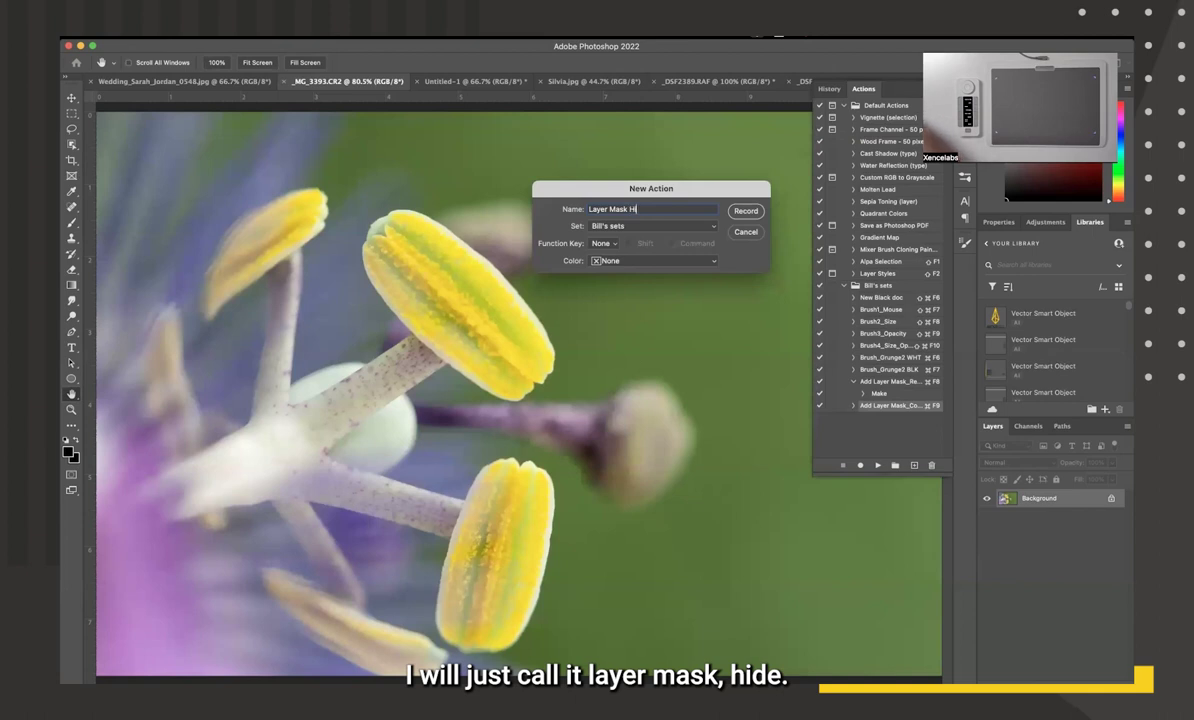
- Assign F11 with the Shift and Command modifiers to the Layer Mask Hide action and start recording it
left_click(601, 243)
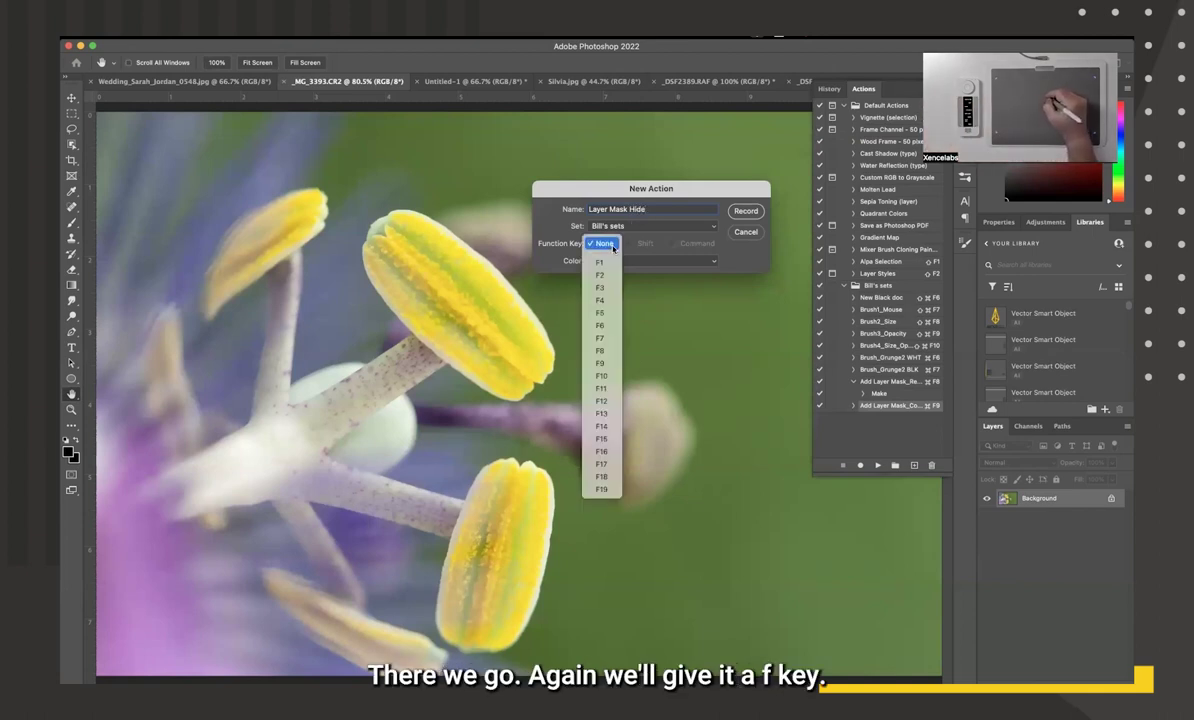
left_click(601, 388)
left_click(646, 244)
left_click(671, 243)
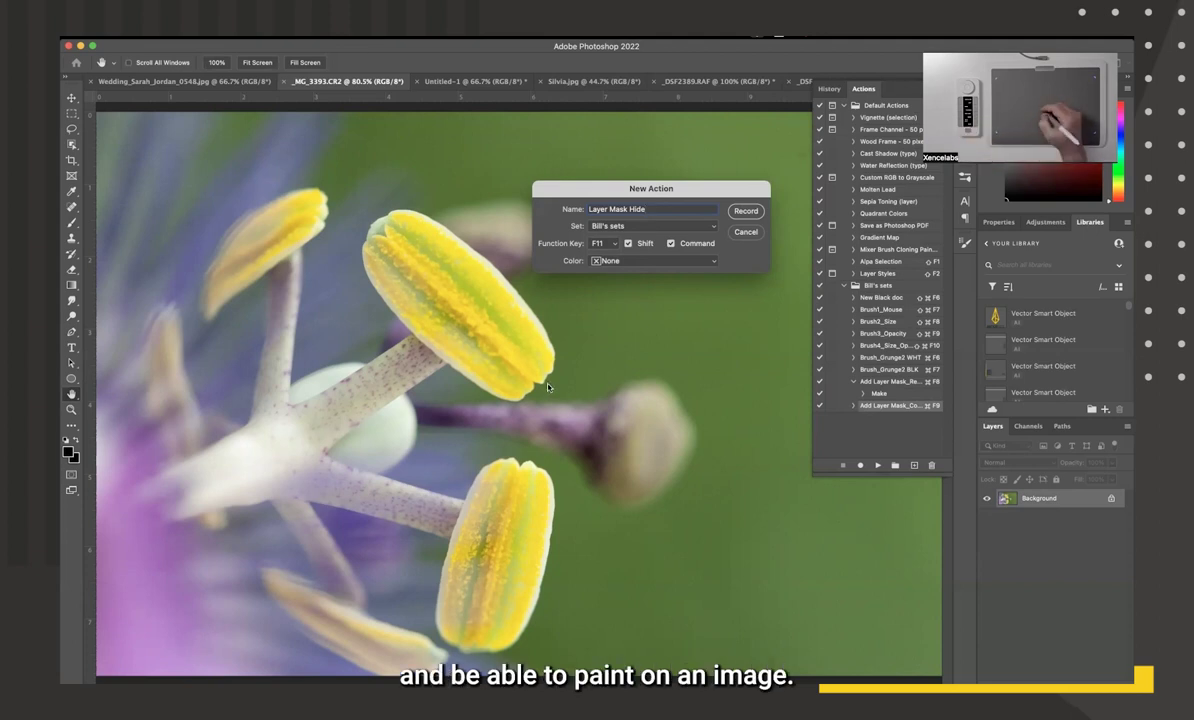
left_click(745, 210)
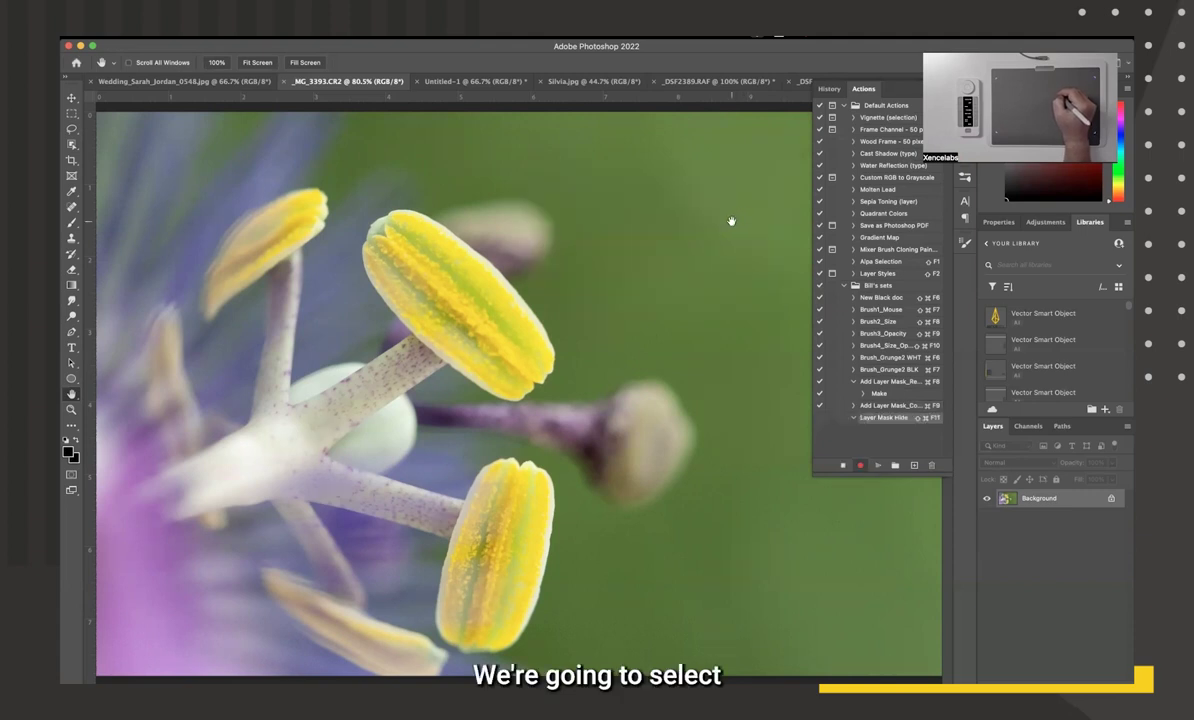
- Record selecting the whole flower image and resetting the foreground and background colours to the default black and white
left_click(303, 37)
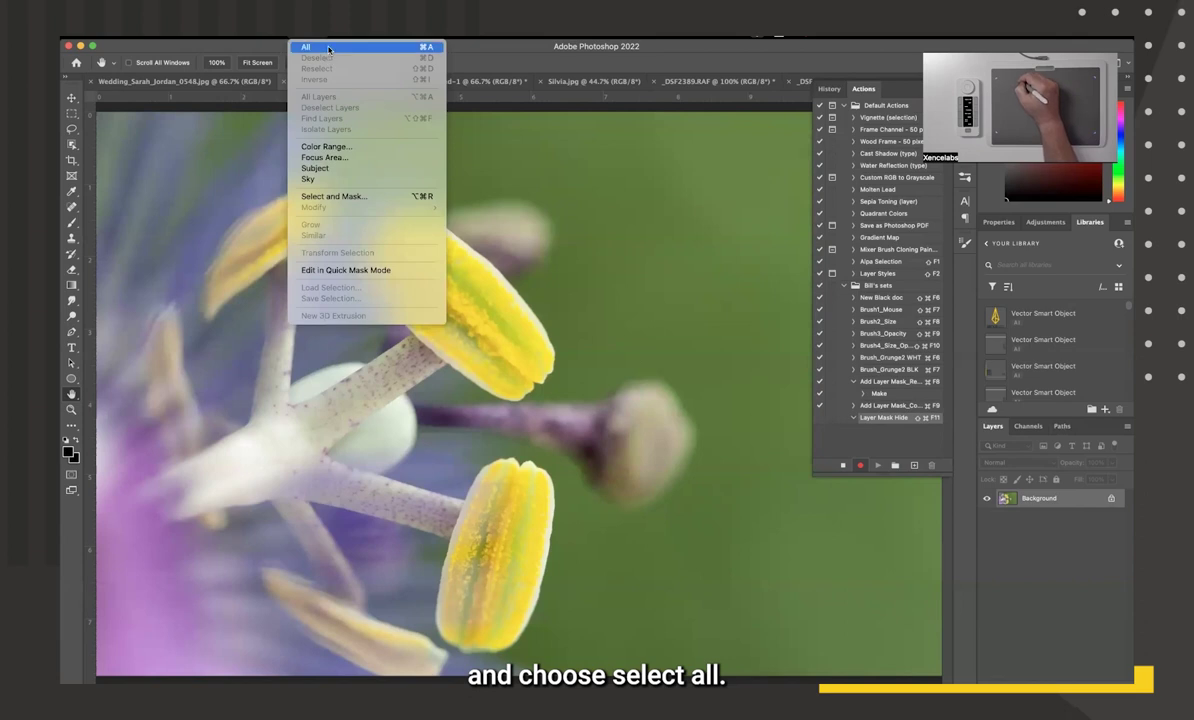
left_click(306, 47)
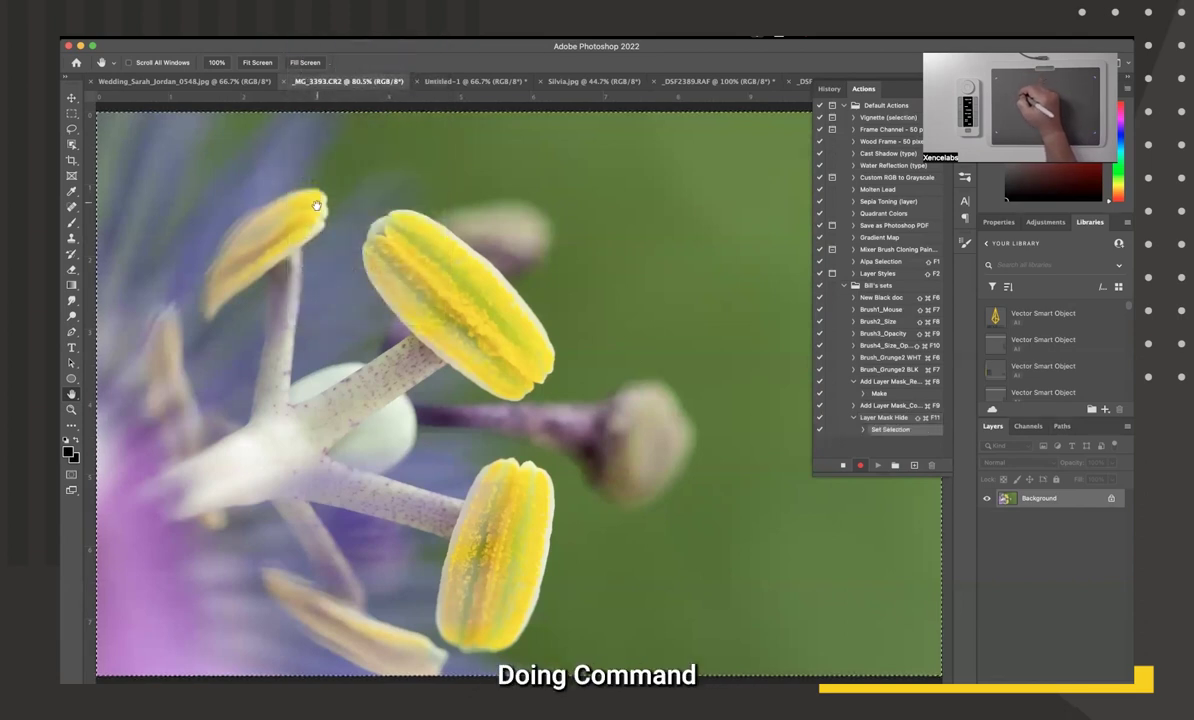
left_click(248, 37)
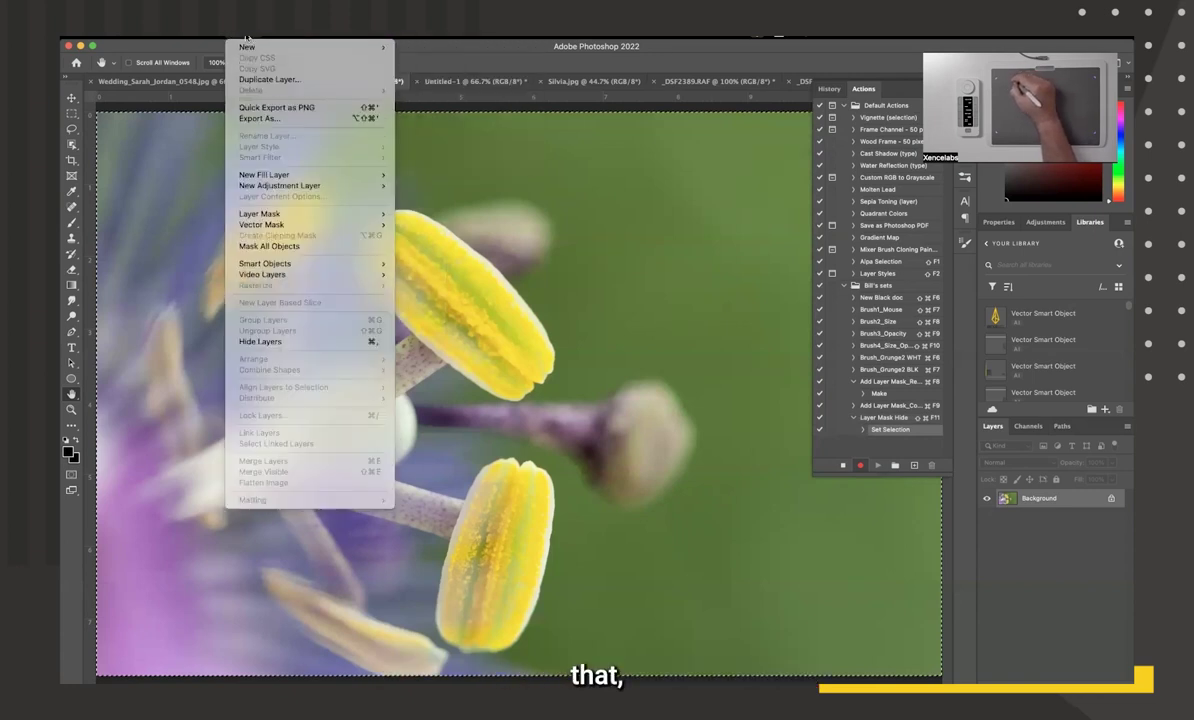
key("Escape")
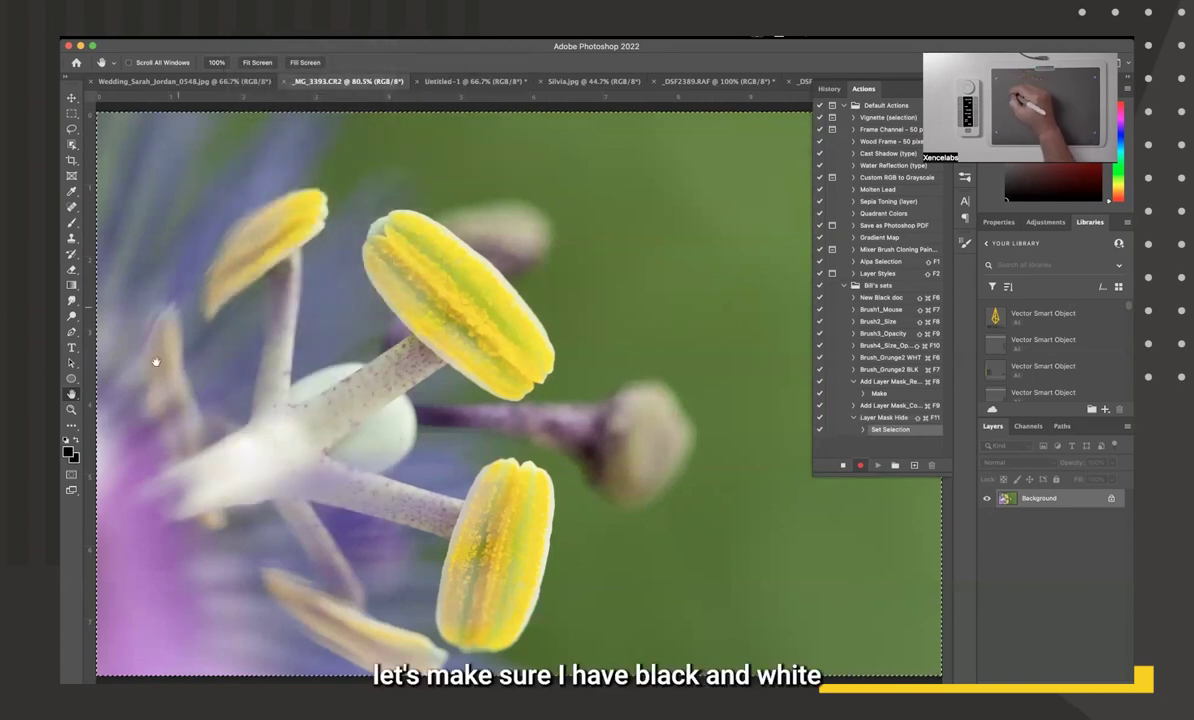
left_click(66, 440)
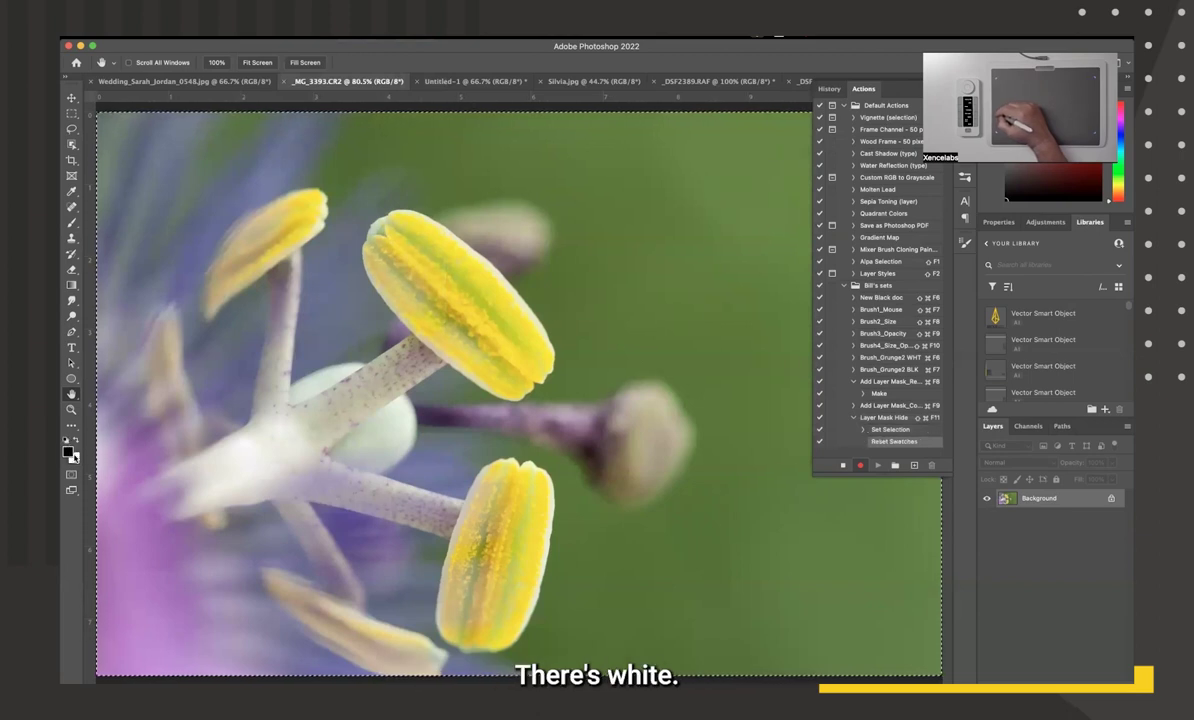
- Record cutting the selection to a new layer and adding a black layer mask that hides it, and stop recording
left_click(249, 38)
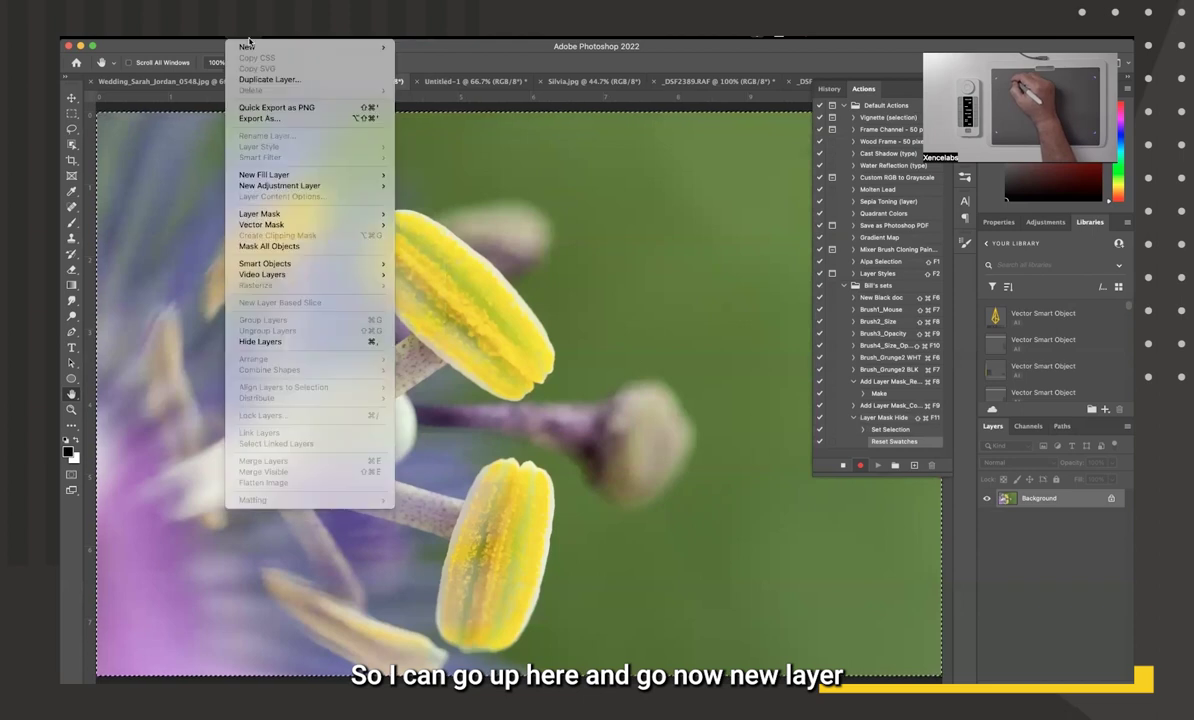
mouse_move(250, 47)
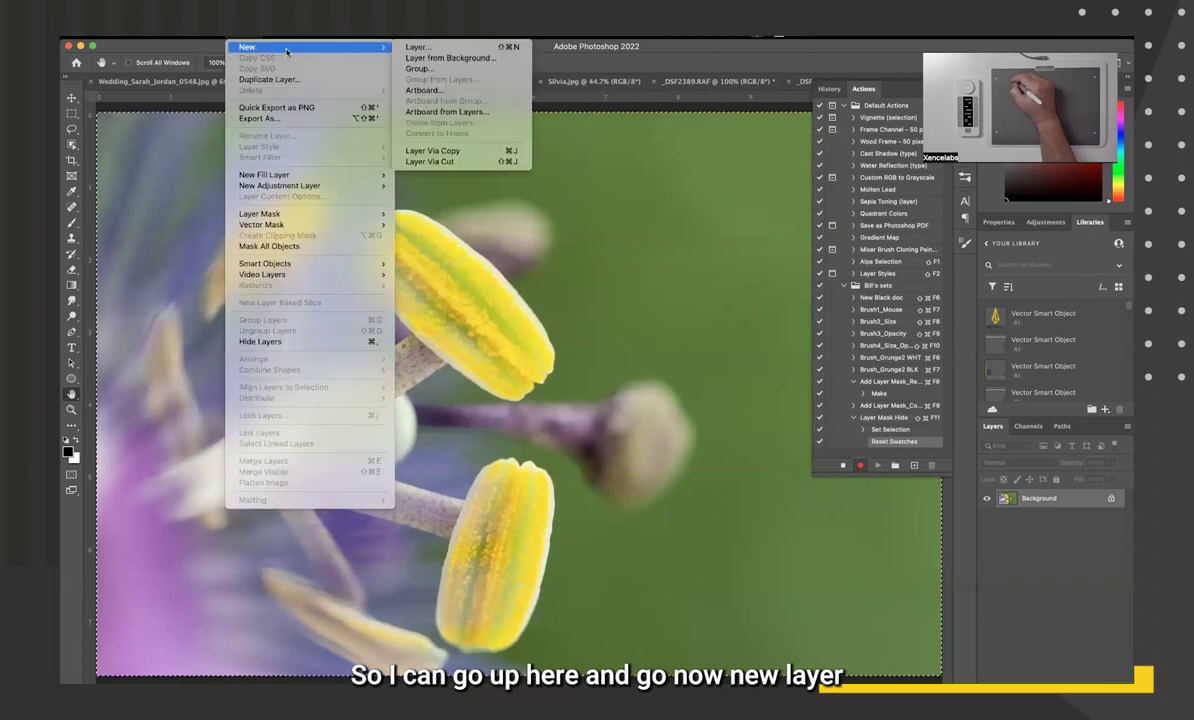
left_click(460, 163)
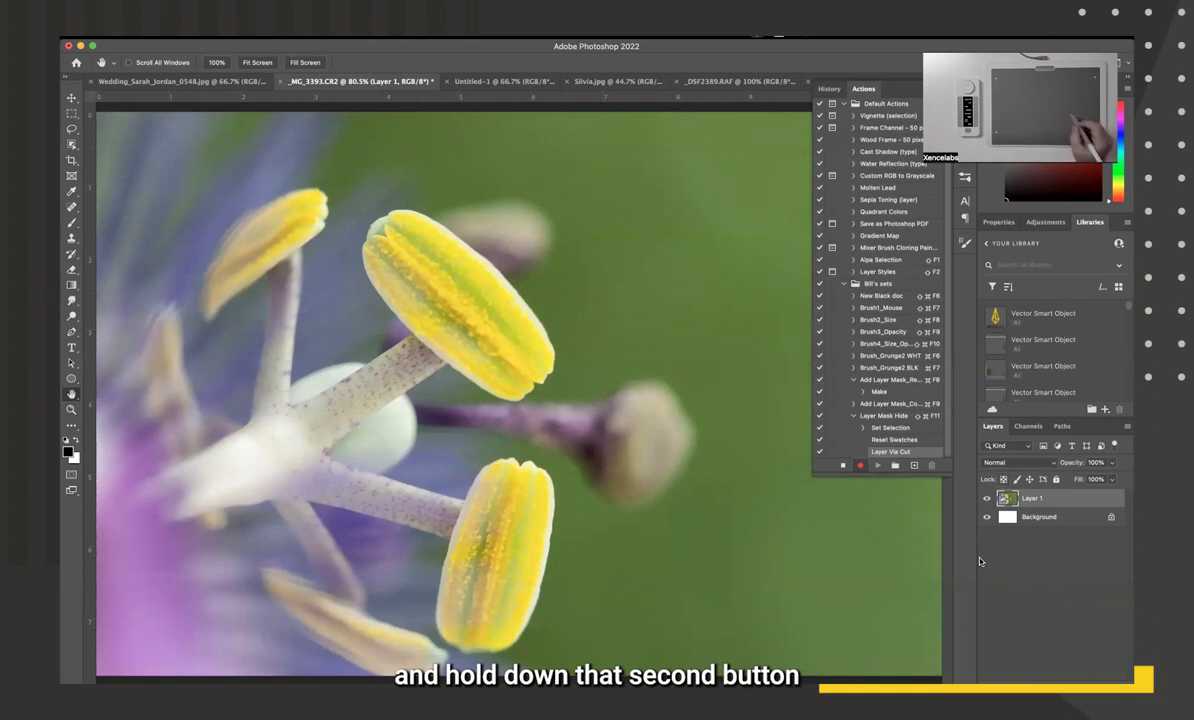
left_click(1047, 683, "alt")
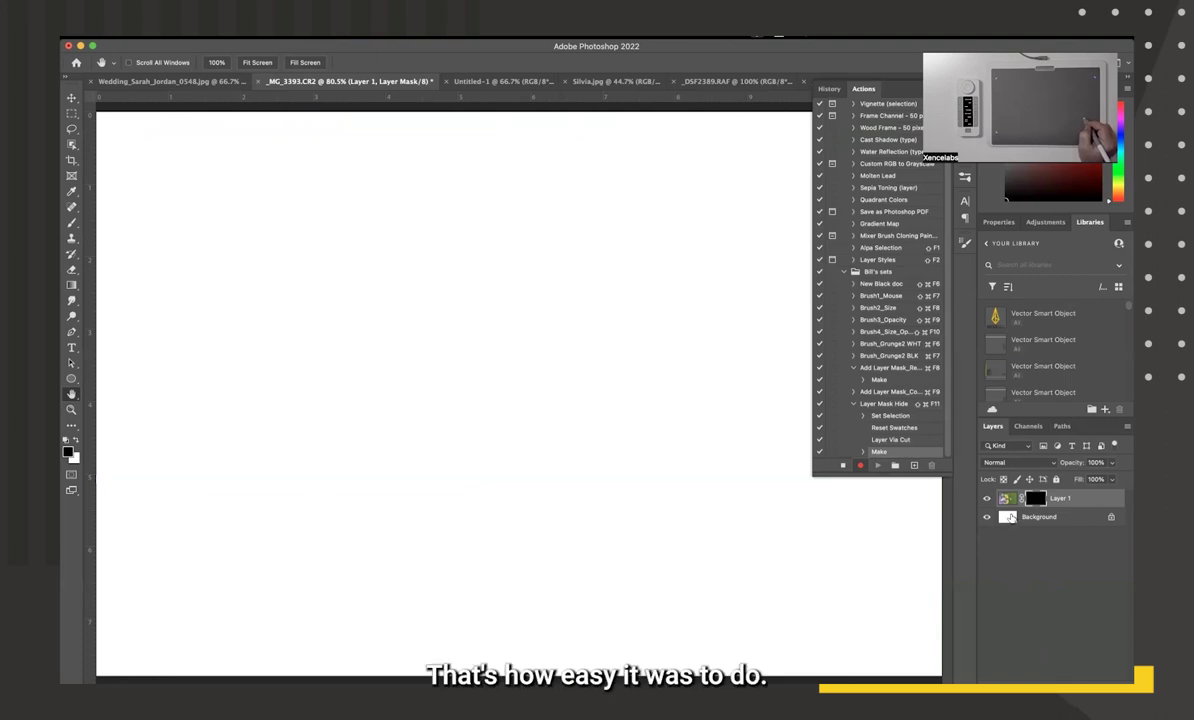
left_click(843, 465)
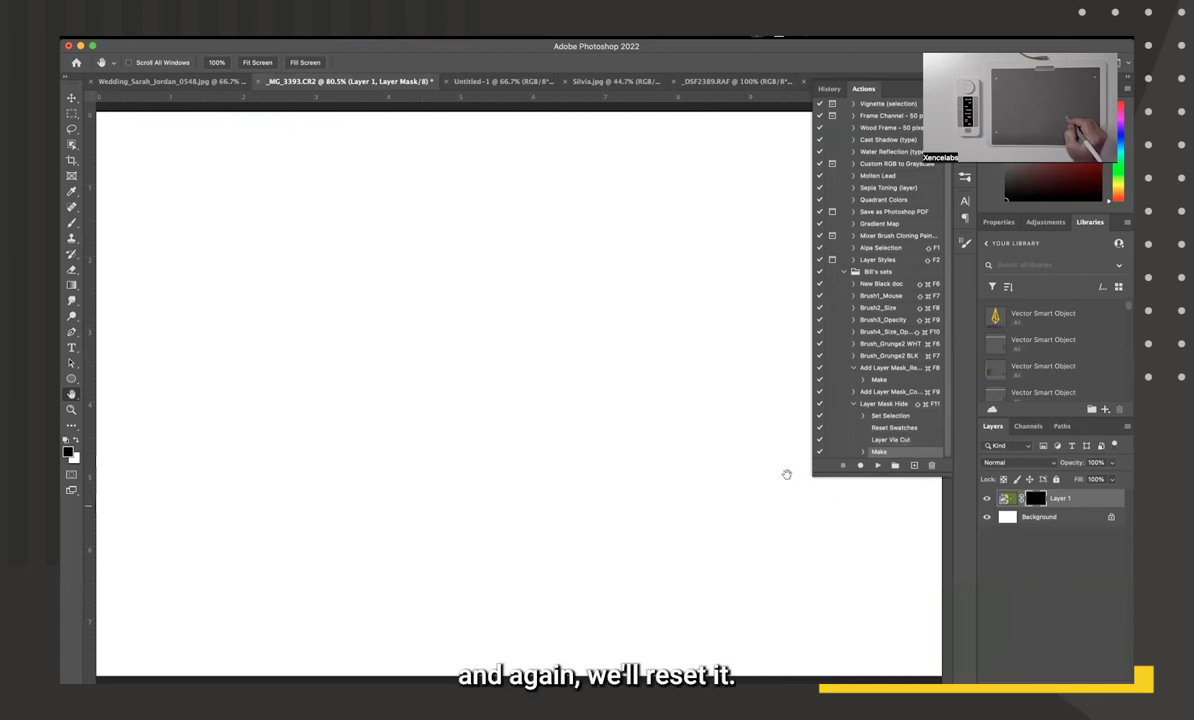
- Revert the flower photo to its original file and test the Layer Mask Hide action through its assigned function key
left_click(155, 36)
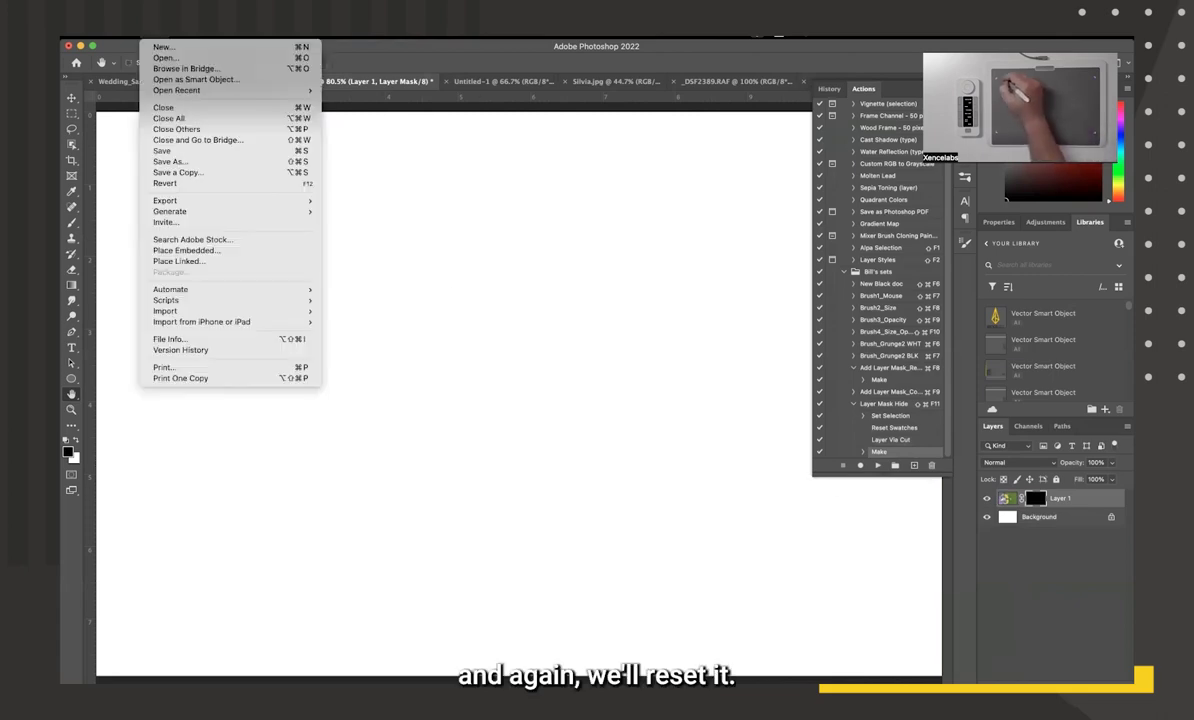
left_click(165, 183)
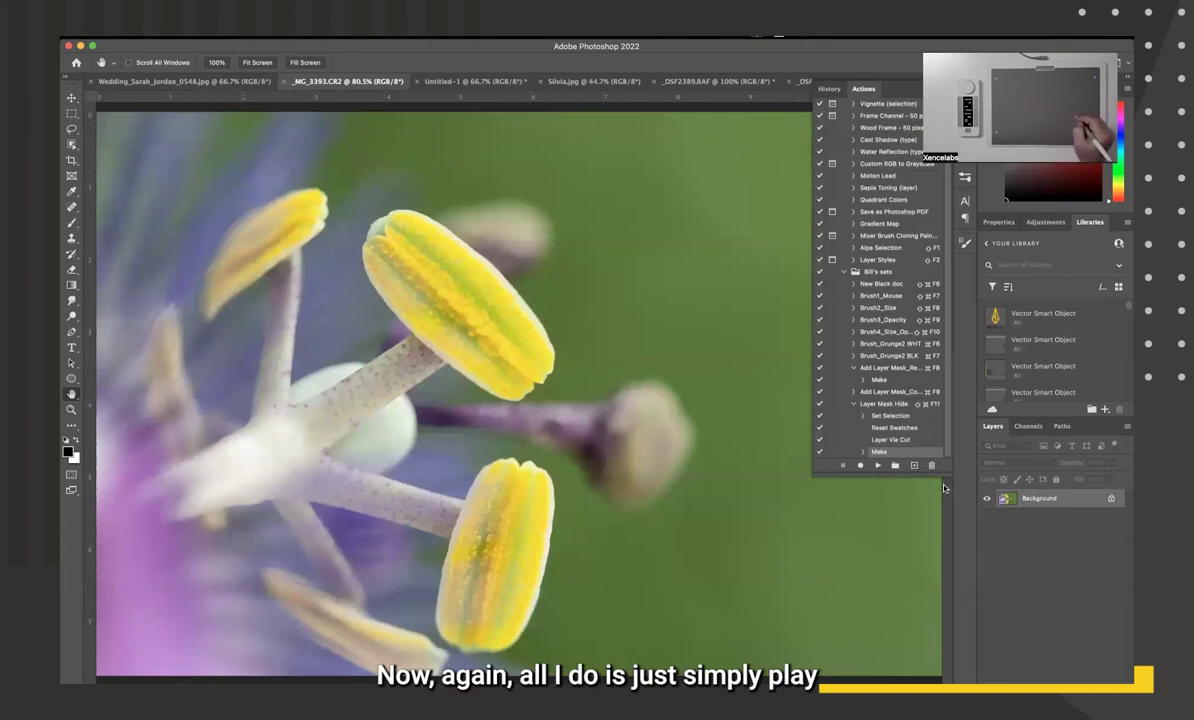
left_click(856, 404)
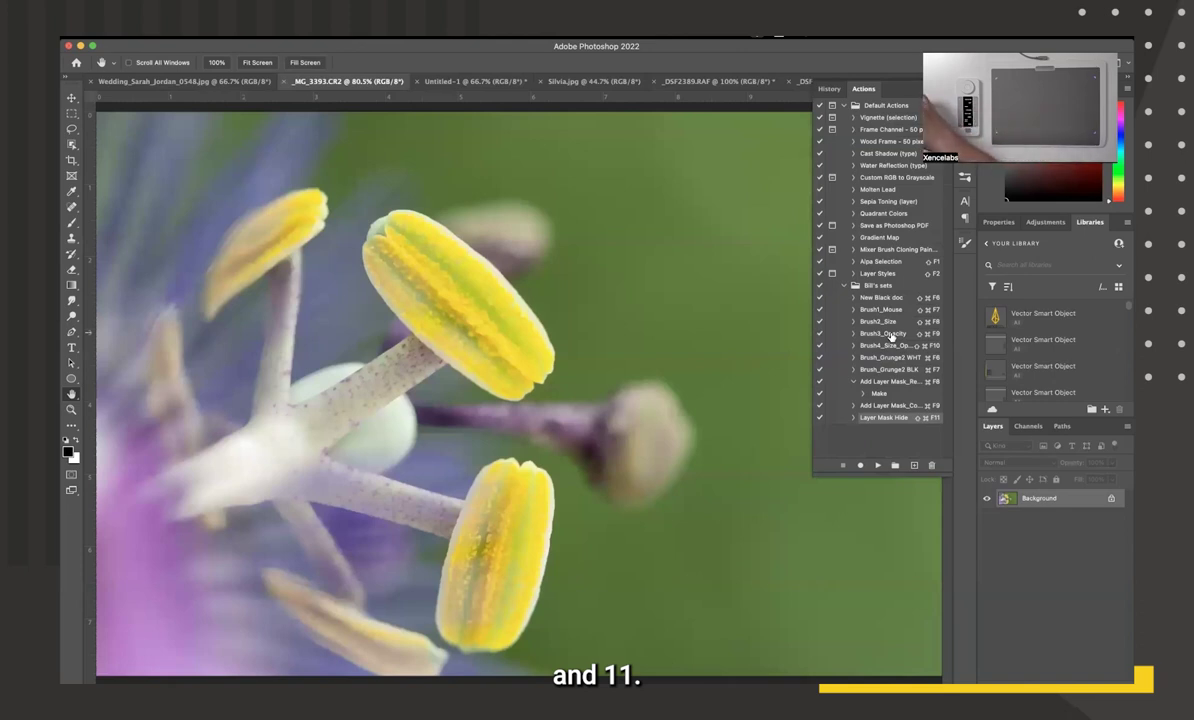
key("shift+super+F11")
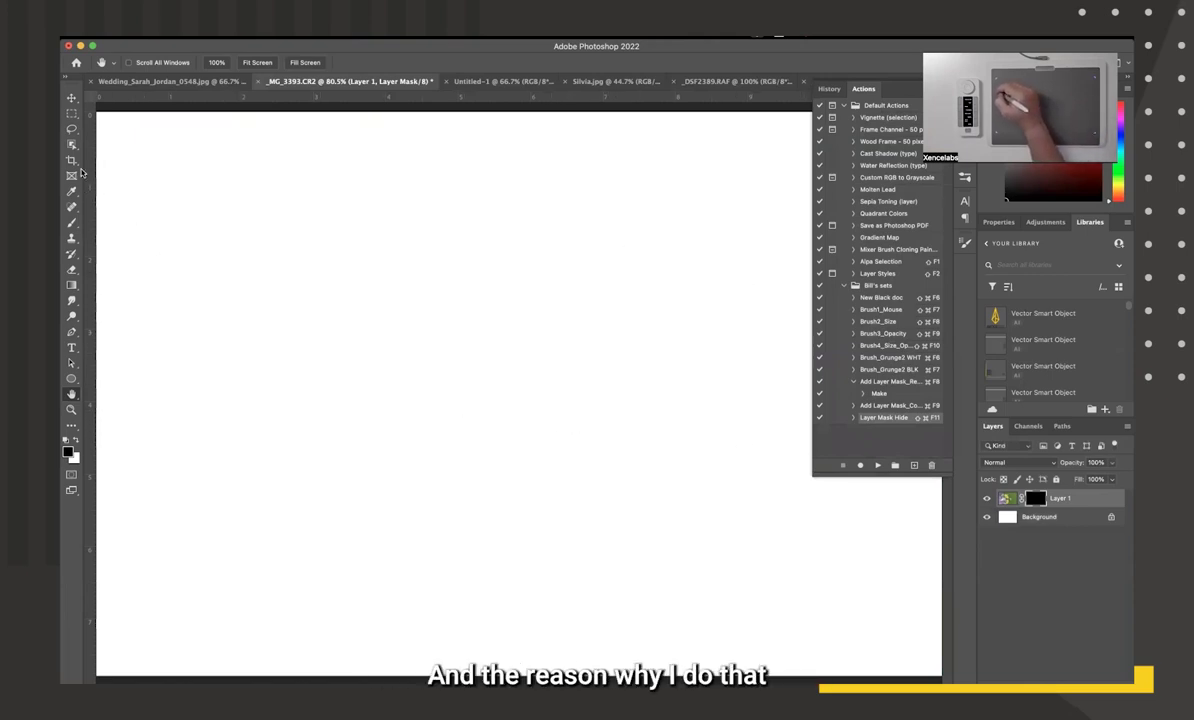
- Set up the Brush tool with the Edge_Flat Bristle with Edge brush at a size of 396 px
left_click(71, 221)
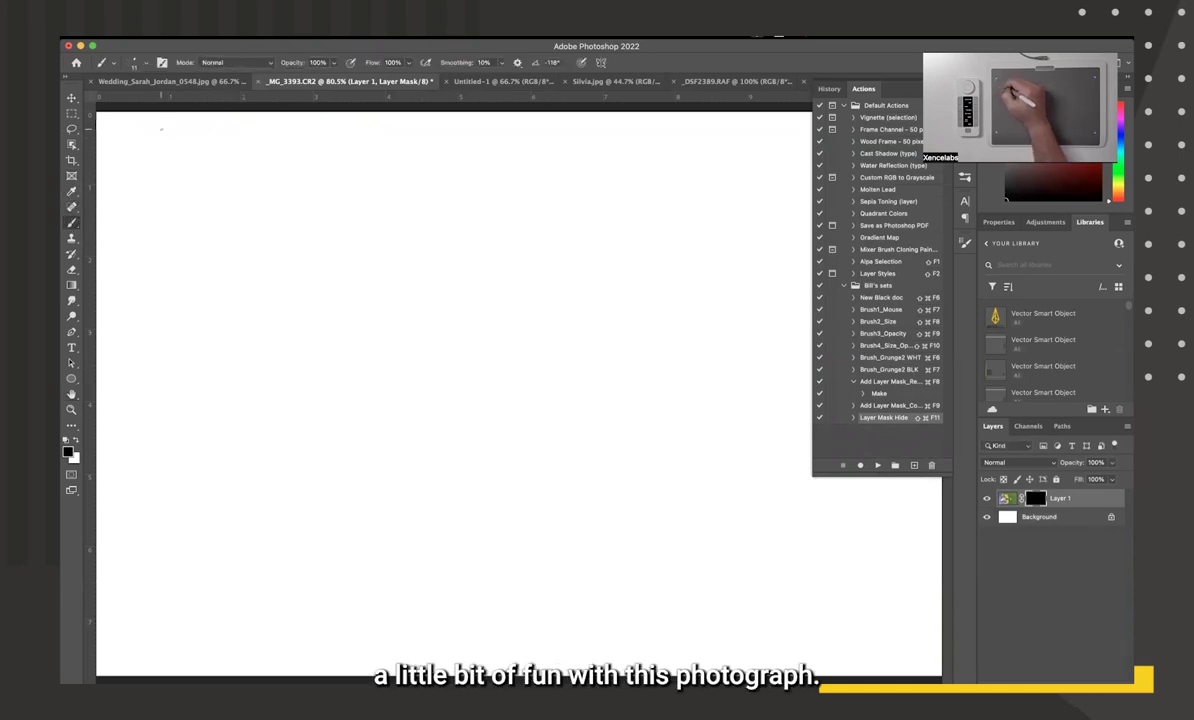
key("super+minus")
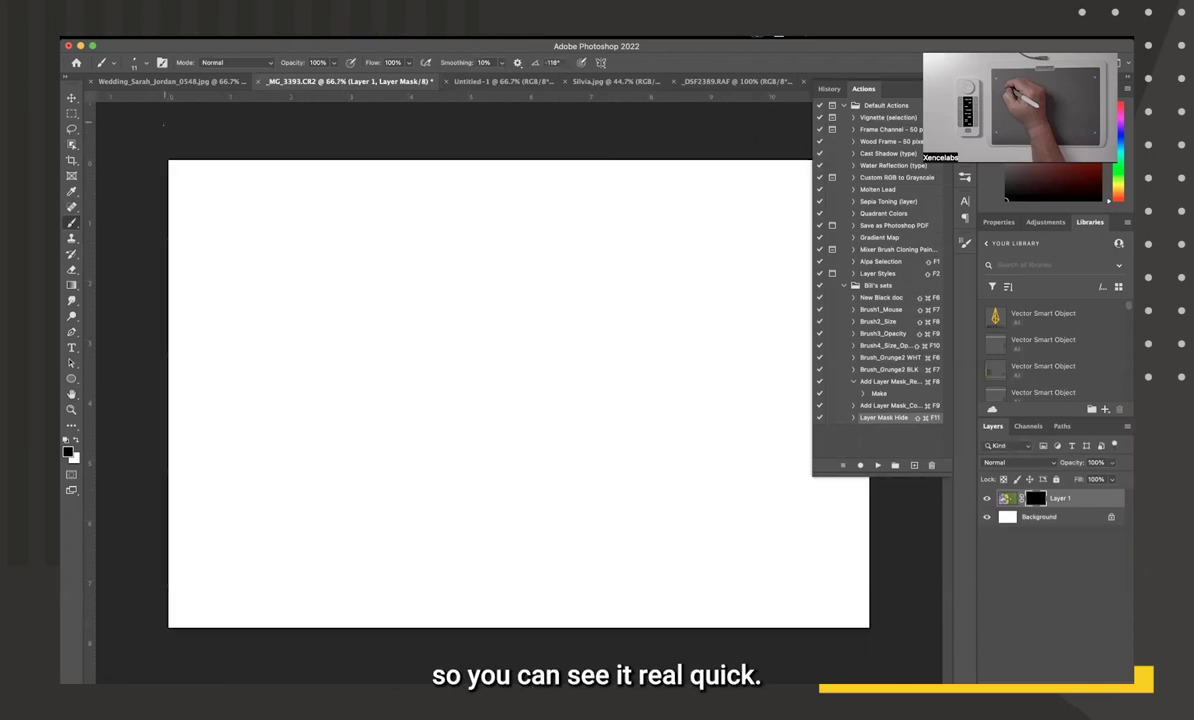
left_click(112, 64)
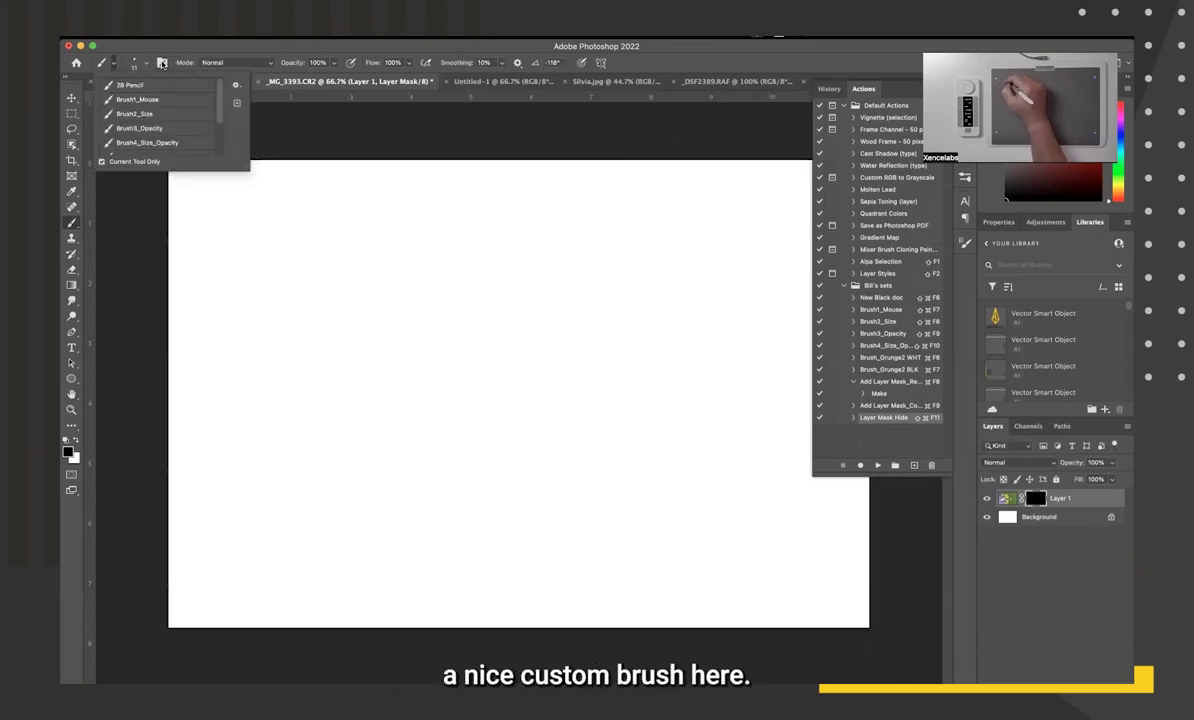
left_click(162, 63)
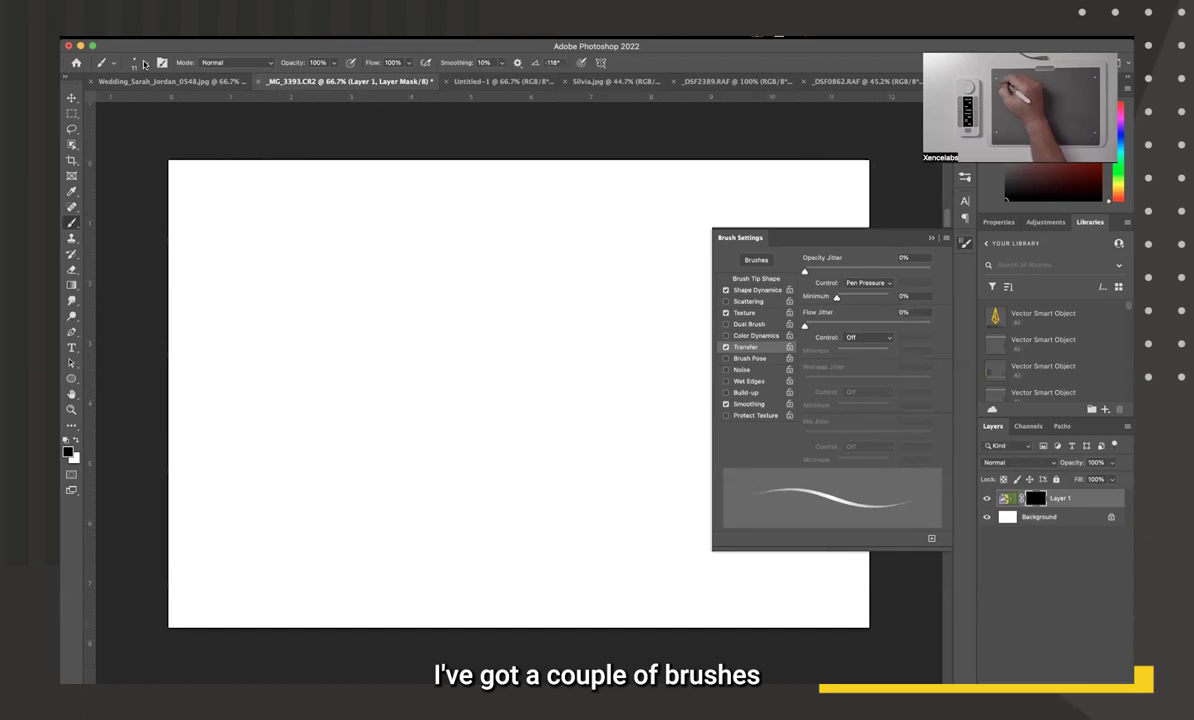
left_click(145, 63)
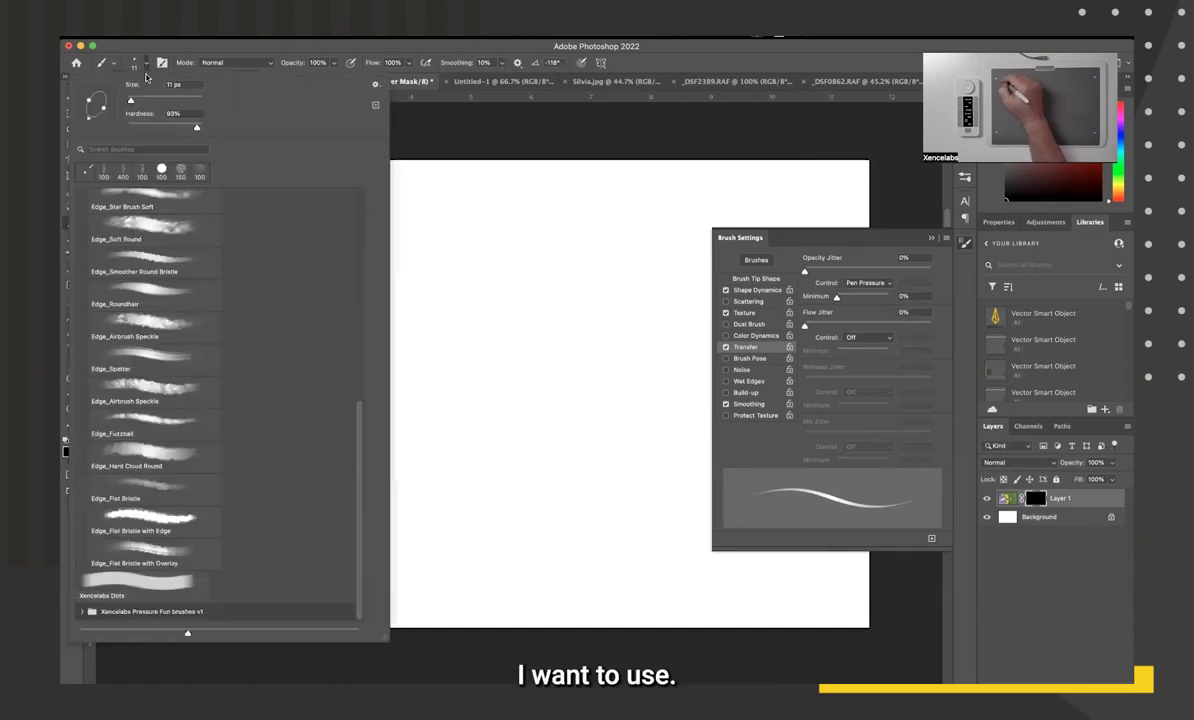
left_click(155, 518)
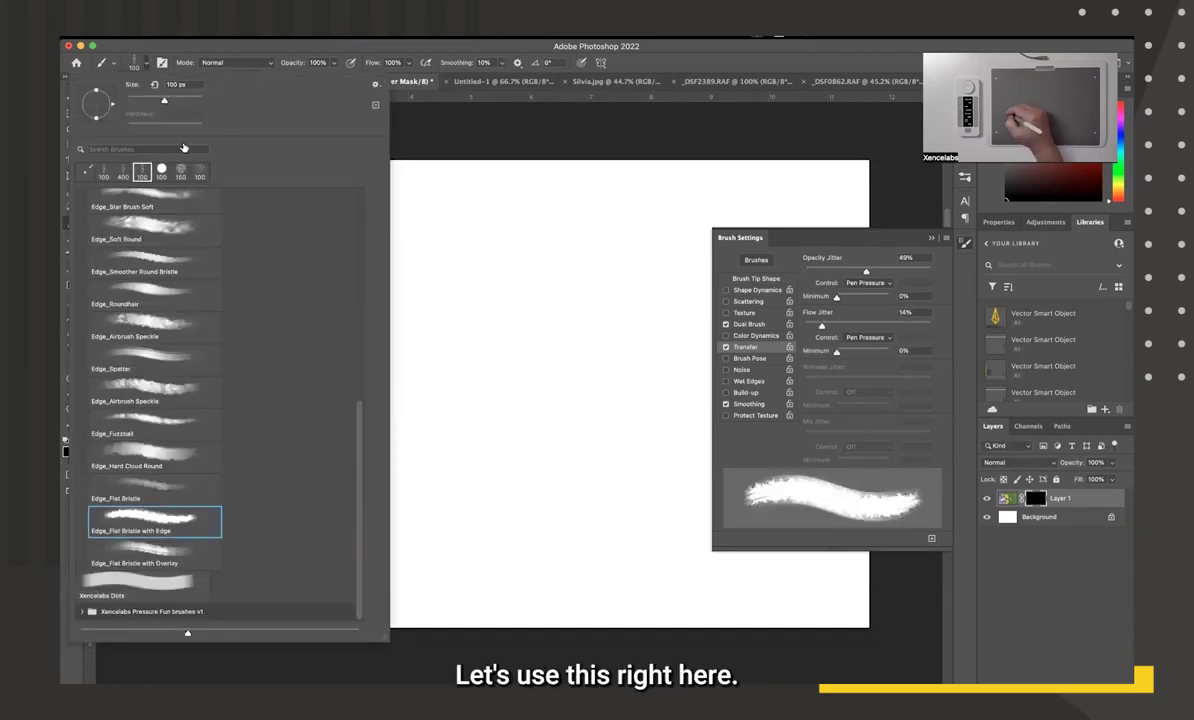
left_click(136, 64)
left_click(139, 65)
left_click_drag(157, 99, 194, 102)
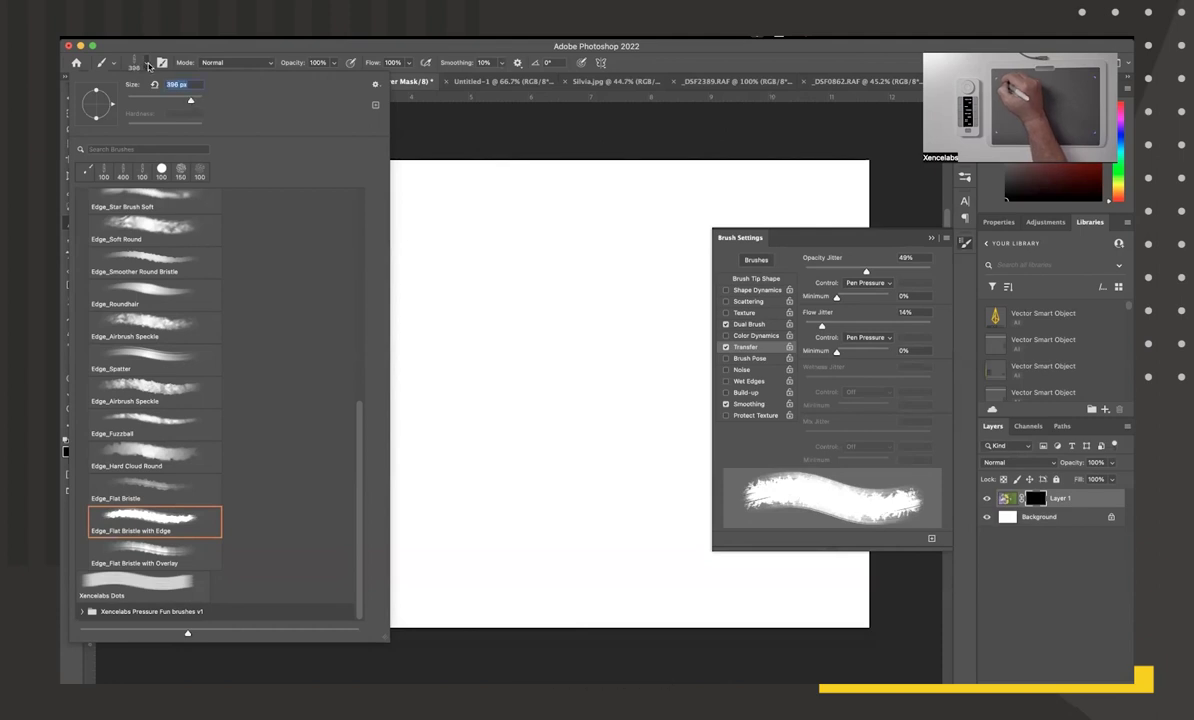
left_click(148, 66)
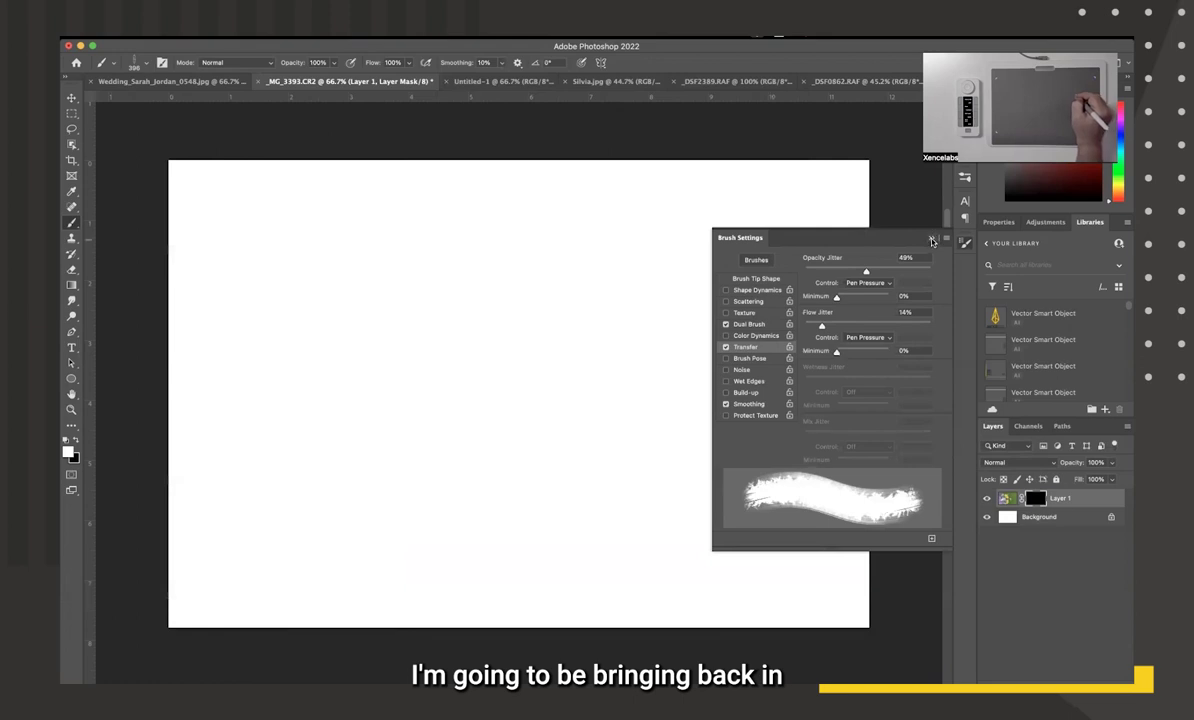
- Paint white bristle strokes on Layer 1's mask to reveal the central part of the flower with ragged edges
left_click(932, 242)
mouse_move(198, 188)
left_mouse_down()
mouse_move(261, 205)
mouse_move(215, 232)
mouse_move(265, 235)
mouse_move(242, 262)
mouse_move(283, 288)
mouse_move(365, 277)
mouse_move(405, 335)
mouse_move(437, 332)
mouse_move(415, 275)
mouse_move(315, 235)
mouse_move(305, 250)
mouse_move(410, 290)
mouse_move(493, 278)
mouse_move(493, 263)
mouse_move(468, 345)
mouse_move(530, 330)
left_mouse_up()
mouse_move(380, 392)
left_mouse_down()
mouse_move(302, 383)
mouse_move(195, 320)
mouse_move(255, 375)
mouse_move(327, 408)
mouse_move(510, 360)
mouse_move(480, 265)
mouse_move(425, 225)
mouse_move(368, 220)
mouse_move(455, 210)
mouse_move(505, 240)
mouse_move(578, 240)
mouse_move(578, 305)
mouse_move(620, 300)
mouse_move(580, 360)
mouse_move(488, 410)
mouse_move(350, 365)
mouse_move(172, 270)
mouse_move(210, 262)
mouse_move(205, 382)
mouse_move(265, 362)
mouse_move(290, 372)
mouse_move(375, 355)
mouse_move(392, 380)
mouse_move(307, 460)
mouse_move(455, 392)
mouse_move(542, 400)
mouse_move(592, 388)
mouse_move(570, 442)
mouse_move(466, 505)
mouse_move(482, 485)
mouse_move(330, 495)
mouse_move(292, 515)
mouse_move(278, 500)
mouse_move(235, 500)
mouse_move(200, 455)
mouse_move(170, 465)
mouse_move(230, 400)
mouse_move(285, 490)
mouse_move(315, 455)
mouse_move(300, 410)
left_mouse_up()
mouse_move(329, 222)
left_mouse_down()
mouse_move(432, 235)
mouse_move(480, 195)
mouse_move(600, 205)
mouse_move(709, 222)
mouse_move(720, 262)
mouse_move(600, 390)
mouse_move(607, 410)
mouse_move(600, 255)
mouse_move(440, 215)
mouse_move(560, 185)
mouse_move(548, 480)
mouse_move(400, 440)
mouse_move(230, 580)
mouse_move(300, 530)
mouse_move(520, 440)
mouse_move(600, 480)
mouse_move(500, 510)
mouse_move(645, 400)
mouse_move(600, 440)
mouse_move(585, 500)
left_mouse_up()
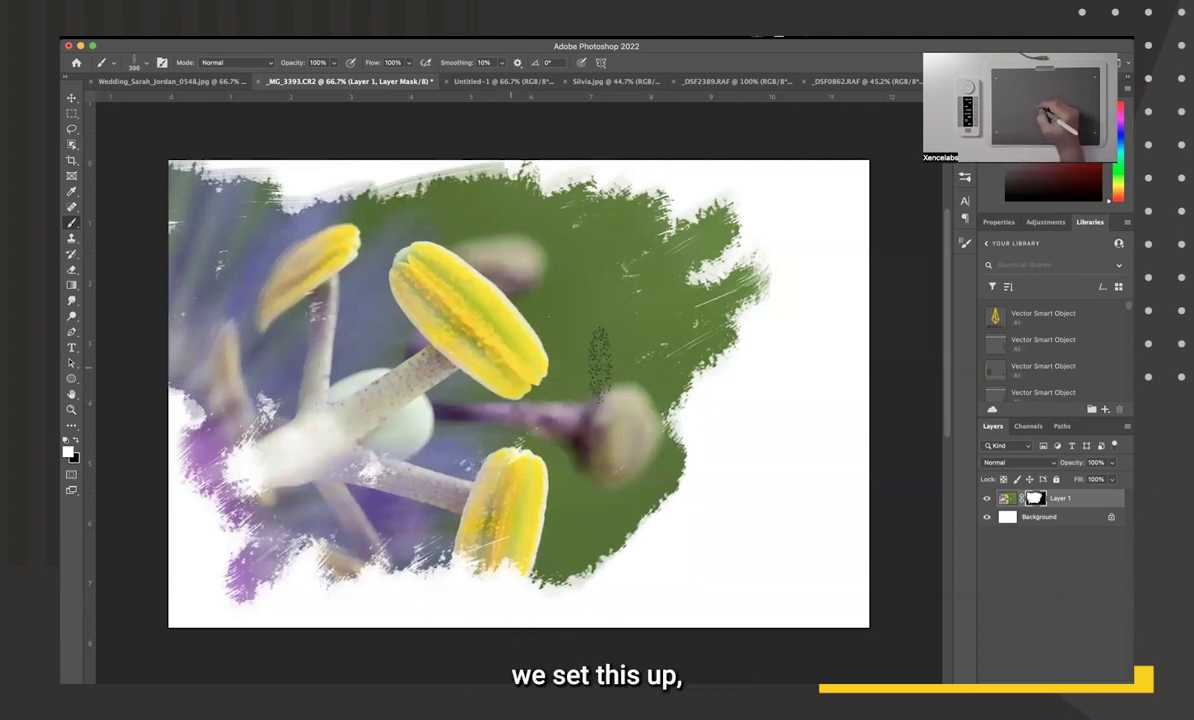
- Redisplay the recorded actions, and switch to the Xencelabs control panel to view the QK_Nebula White quick keys for Photoshop
left_click(469, 38)
left_click(455, 112)
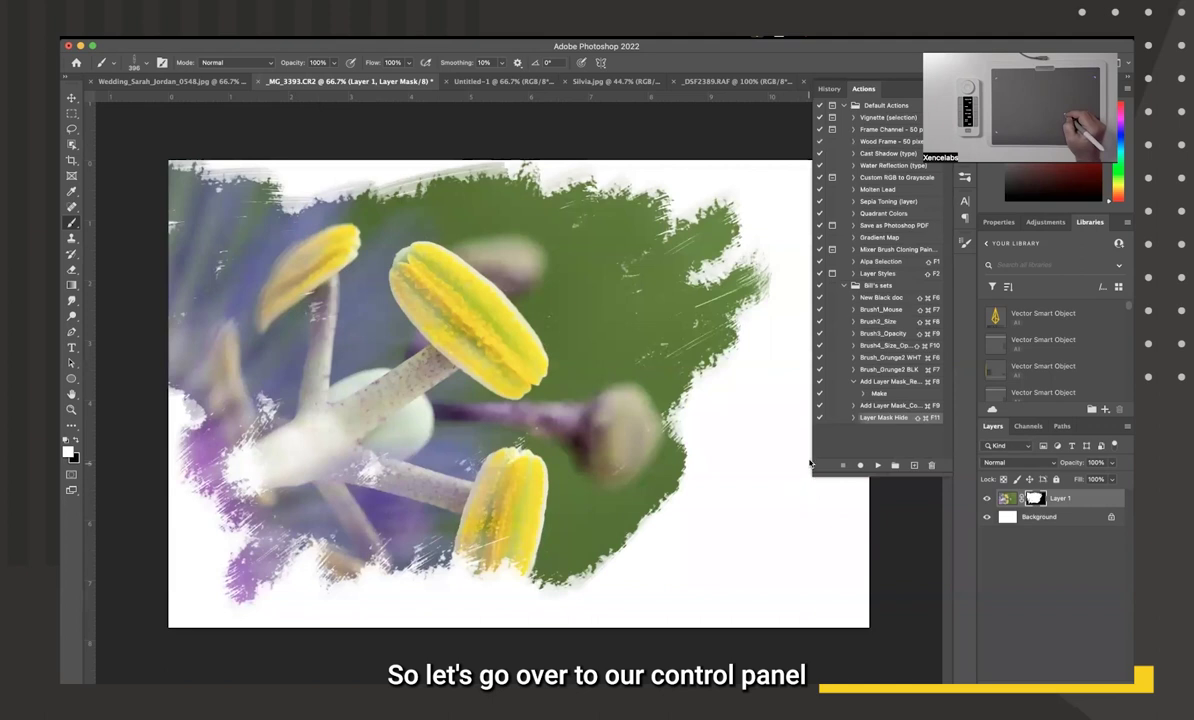
key("super+Tab")
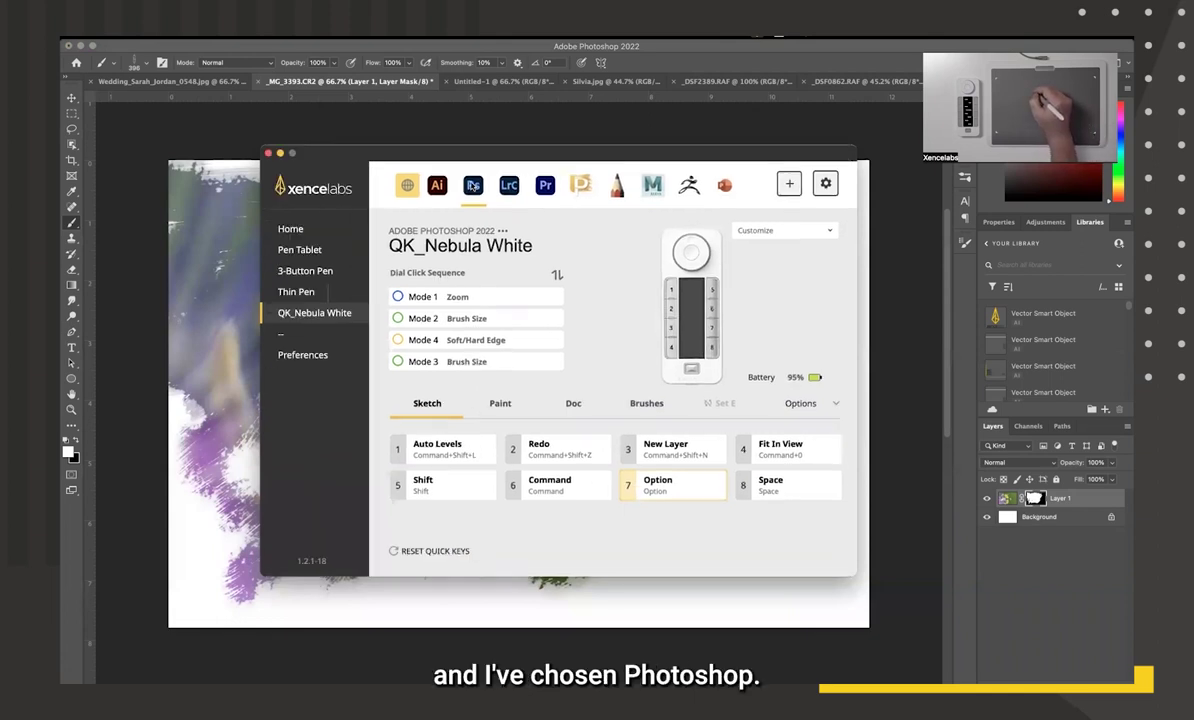
left_click(407, 186)
left_click(437, 185)
left_click(473, 185)
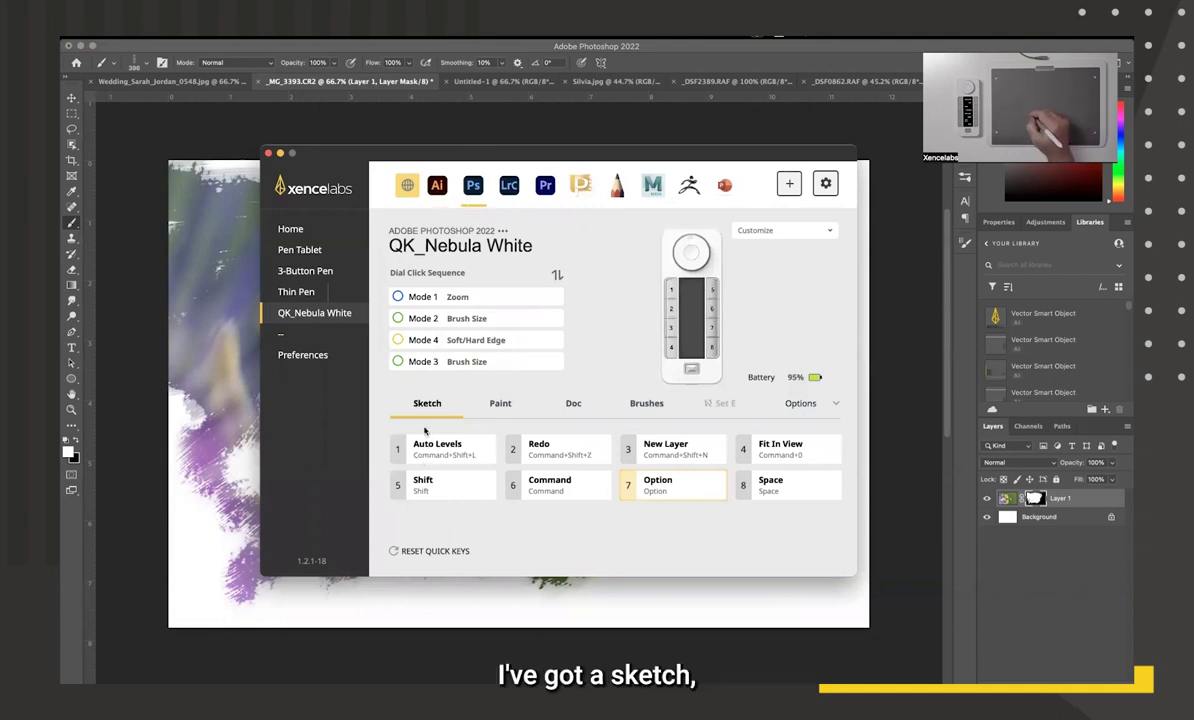
- Look through the Paint, Doc and Brushes quick key sets, and enable Set E for Photoshop
left_click(502, 403)
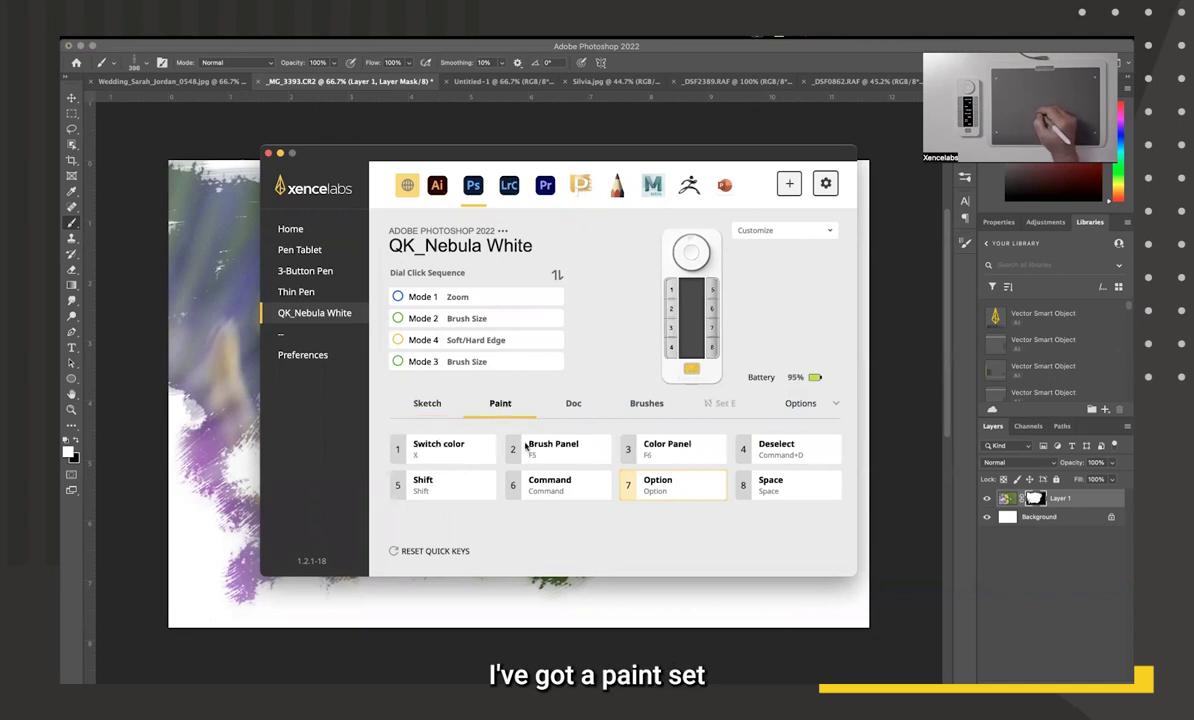
left_click(573, 404)
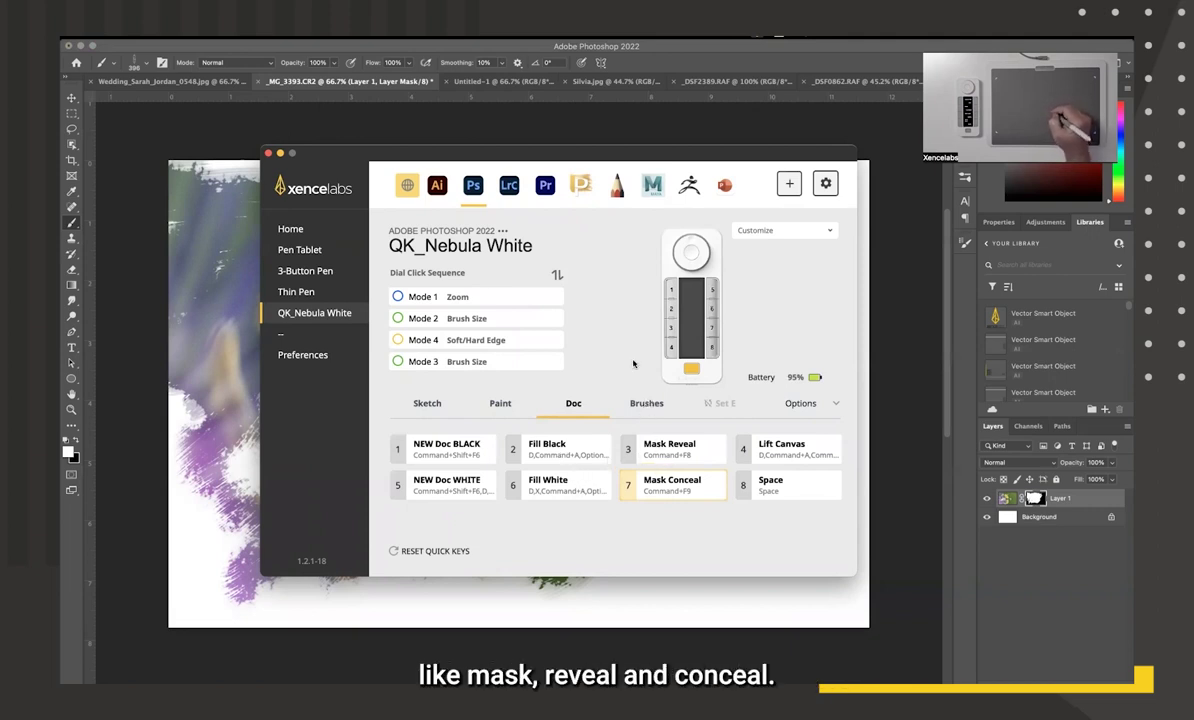
left_click(644, 404)
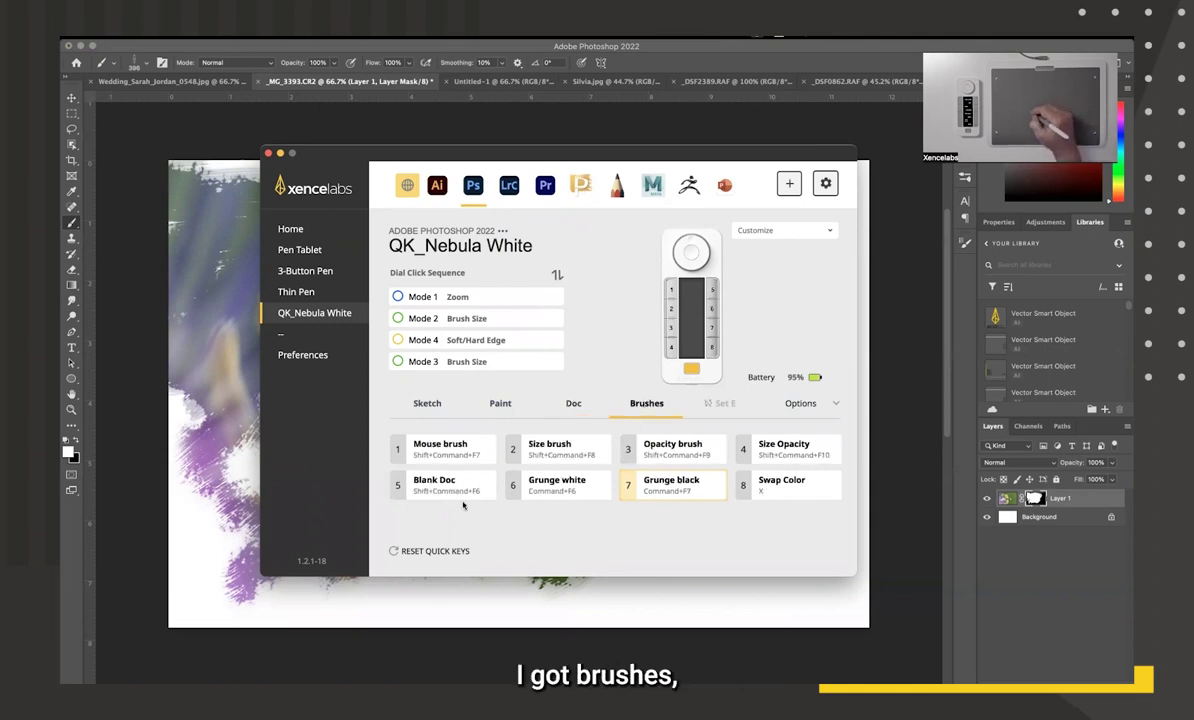
left_click(724, 404)
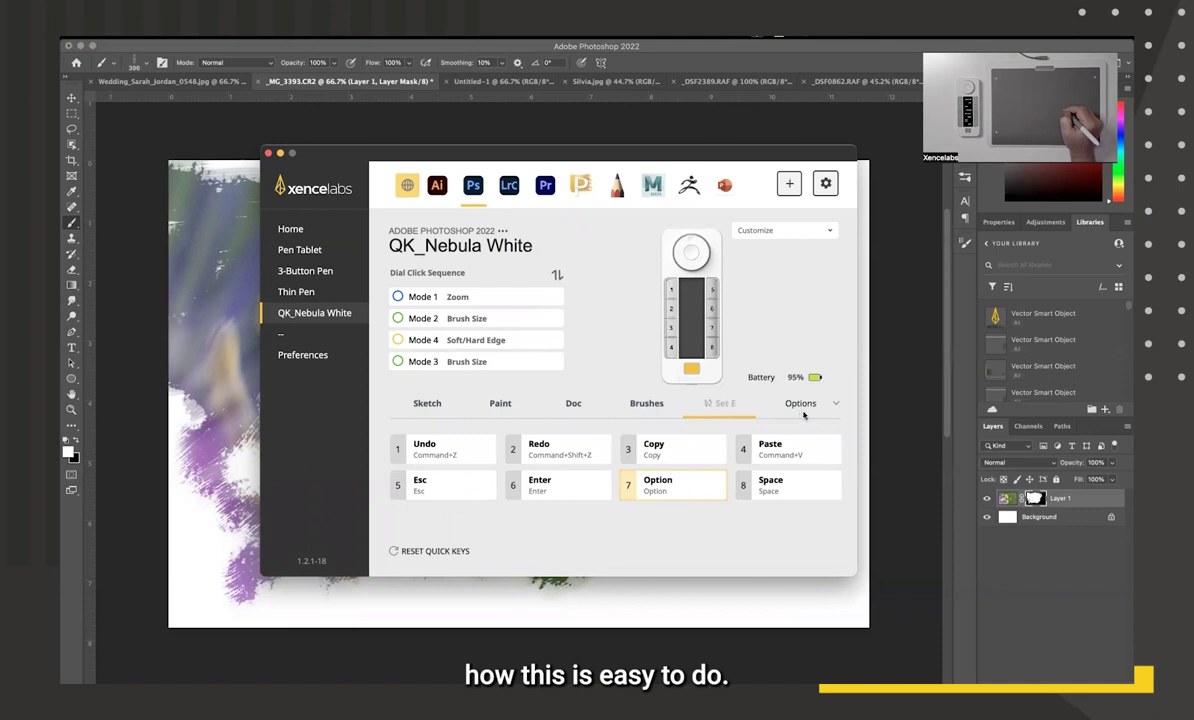
left_click(835, 404)
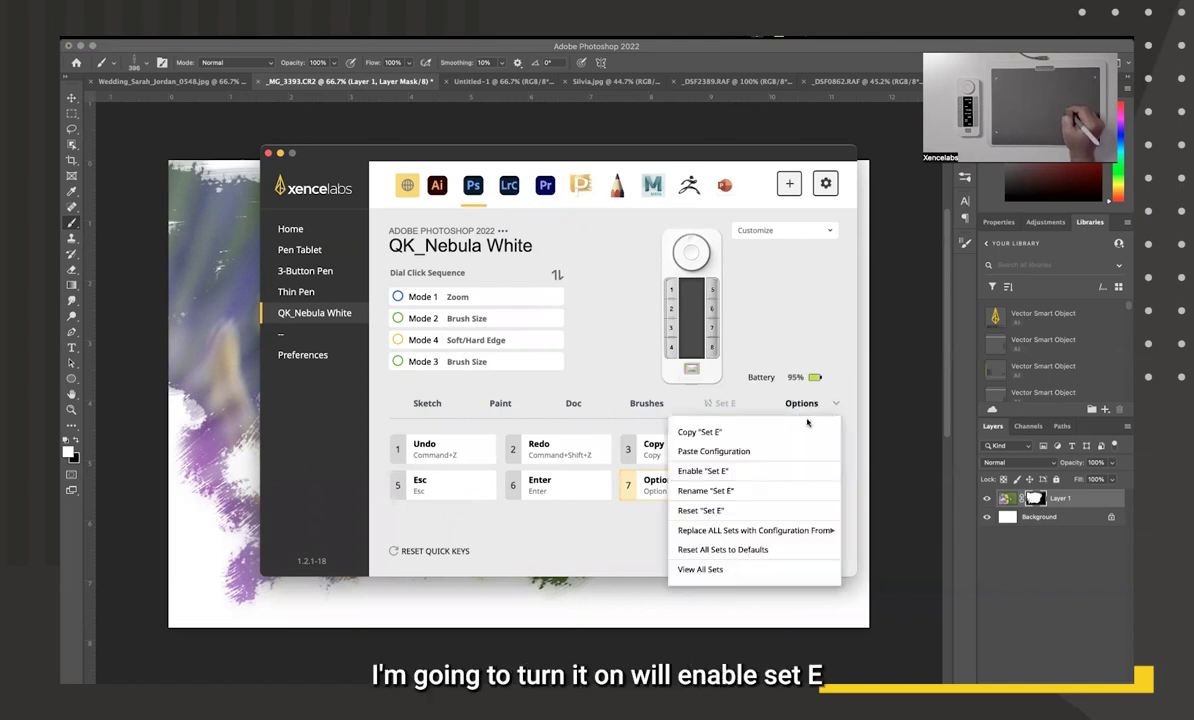
left_click(732, 471)
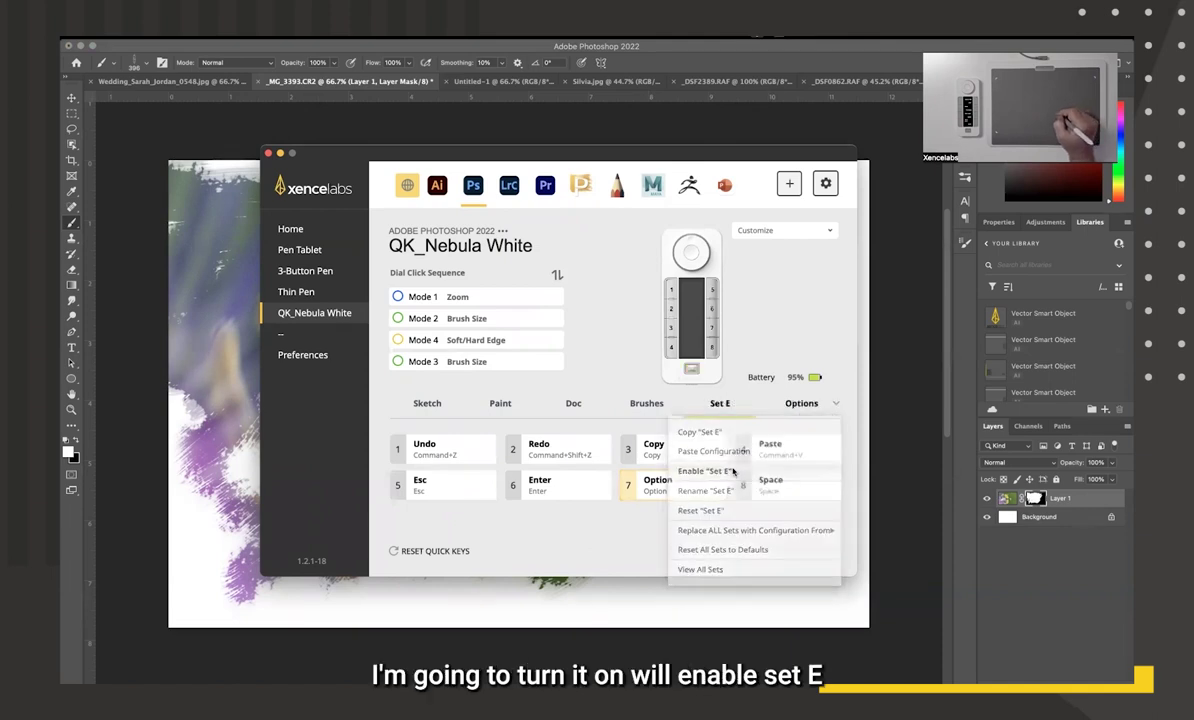
left_click(809, 405)
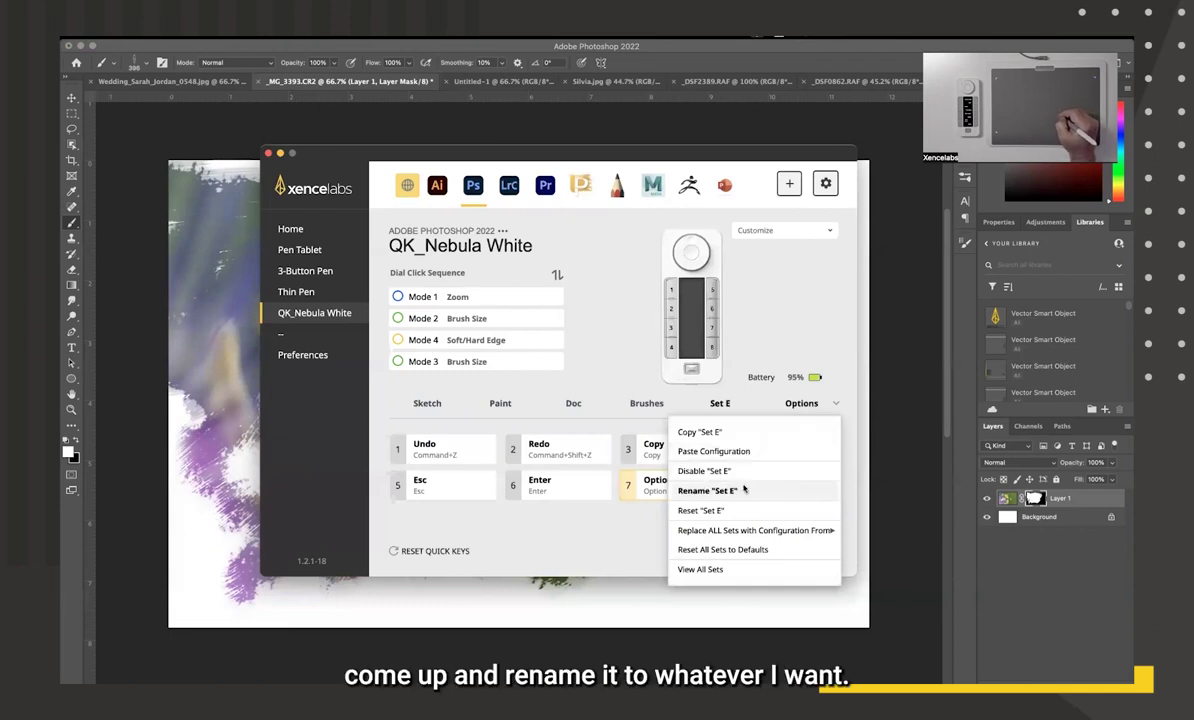
left_click(481, 413)
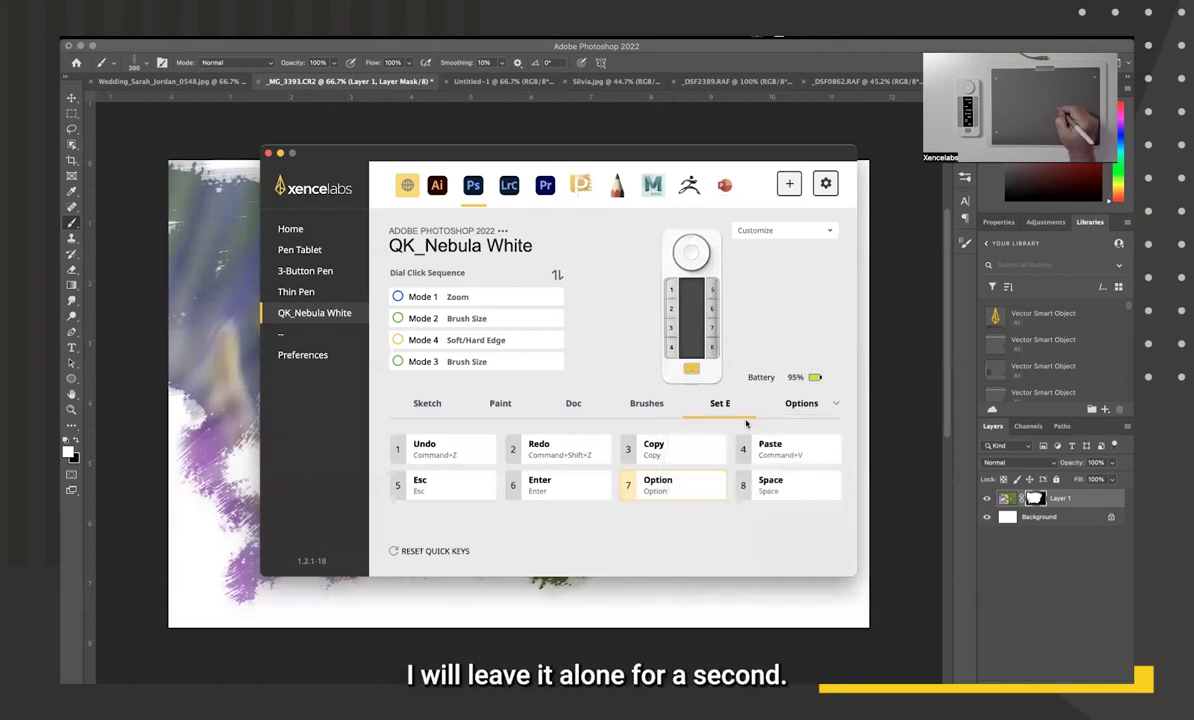
- Redefine quick key 1 of Set E as a keystroke, clearing its existing name and keys and entering Shift+Command+F11
left_click(428, 446)
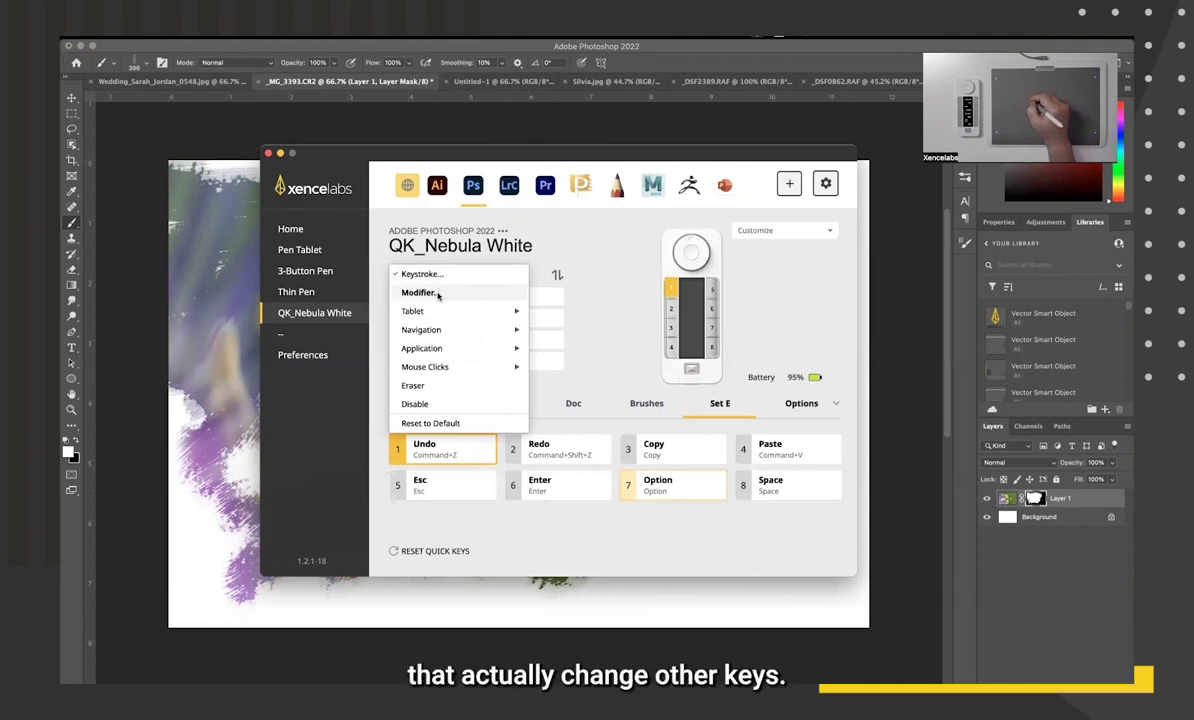
mouse_move(436, 309)
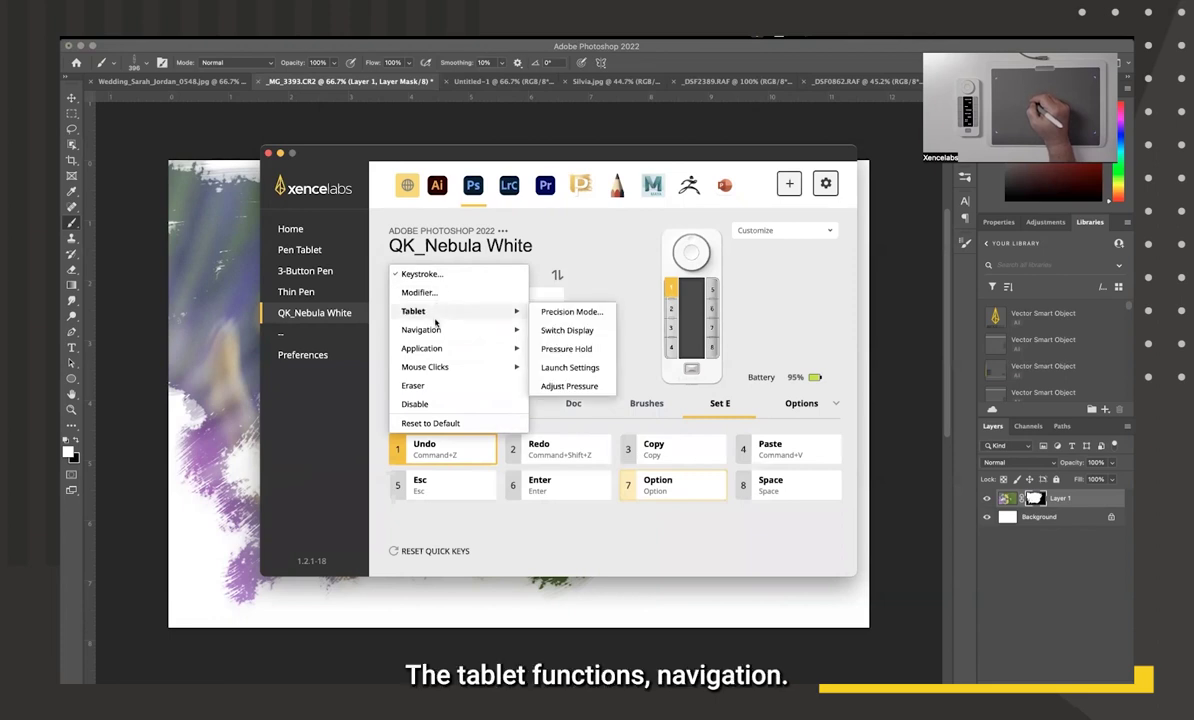
mouse_move(434, 347)
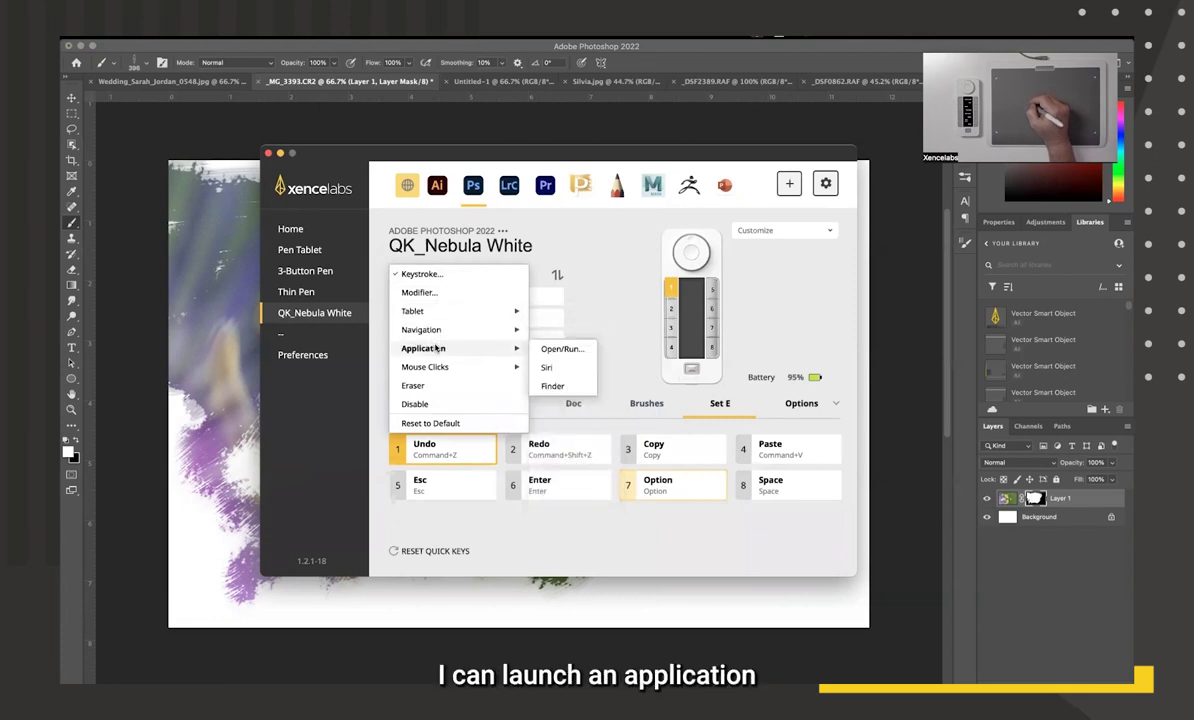
mouse_move(448, 375)
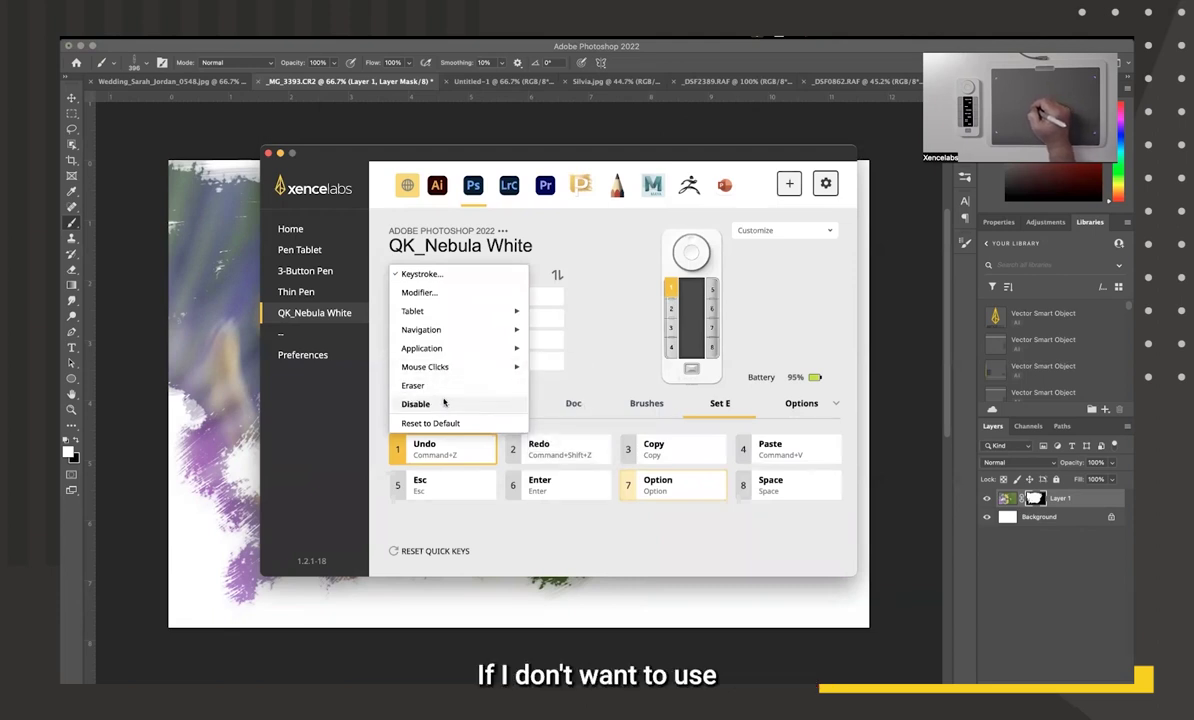
left_click(466, 276)
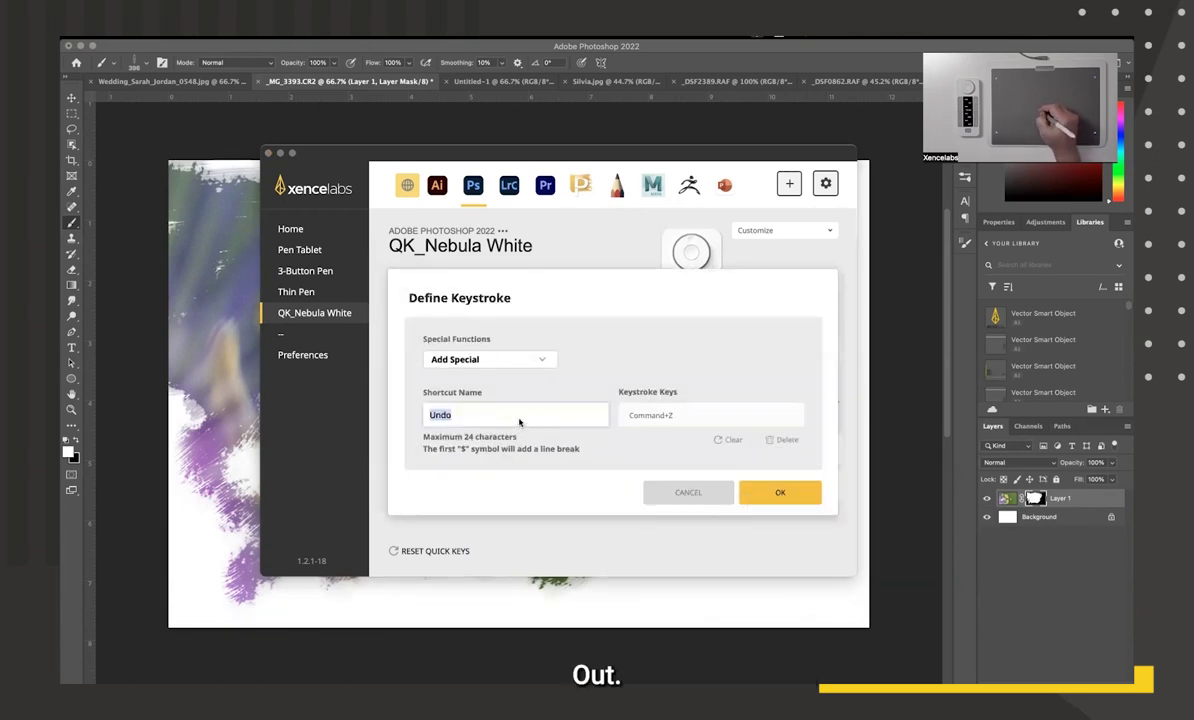
key("BackSpace")
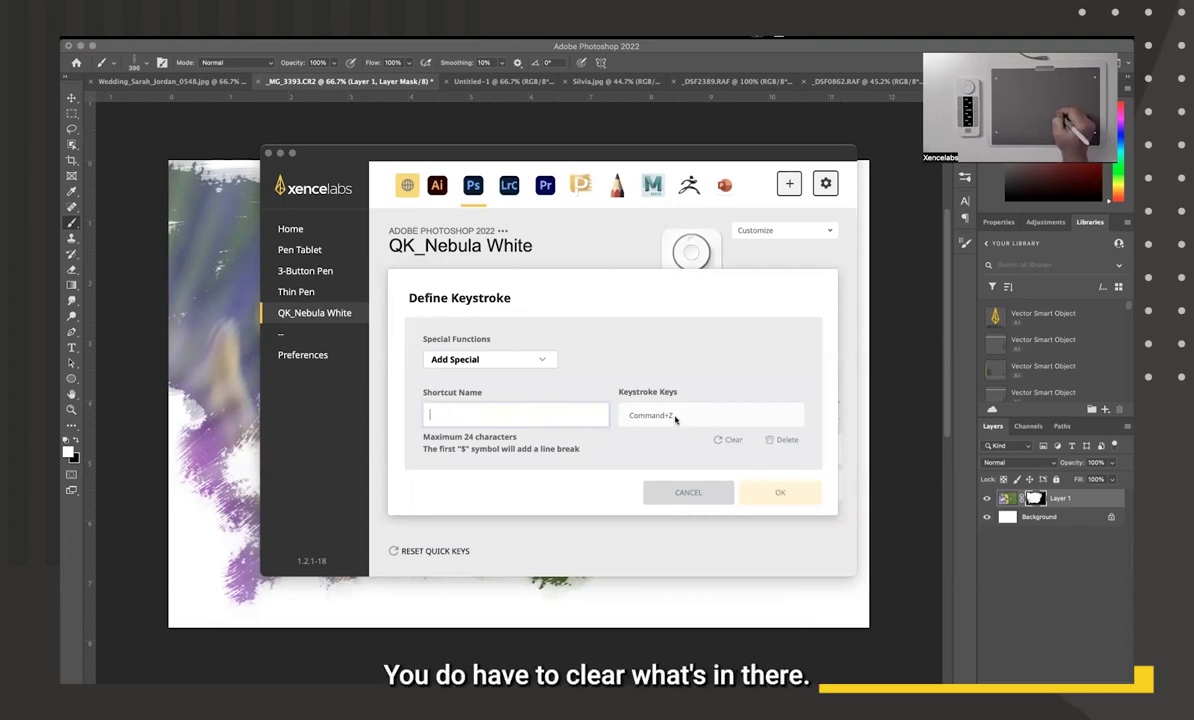
left_click(718, 441)
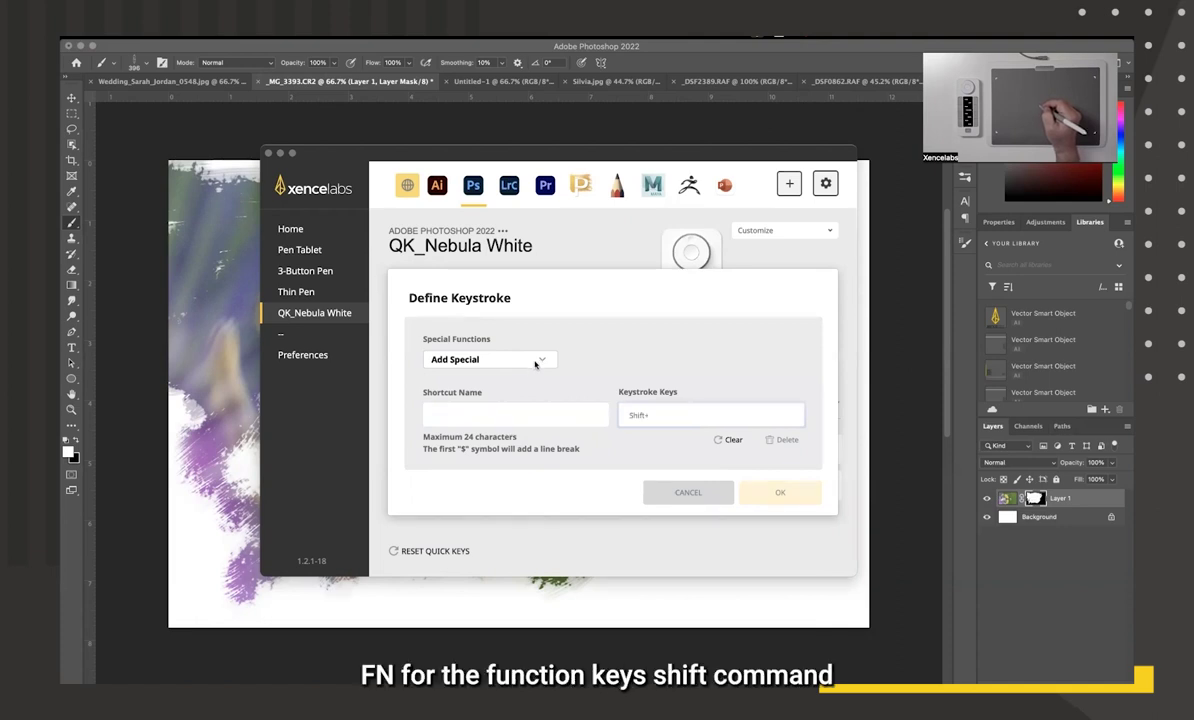
key("shift+super+F11")
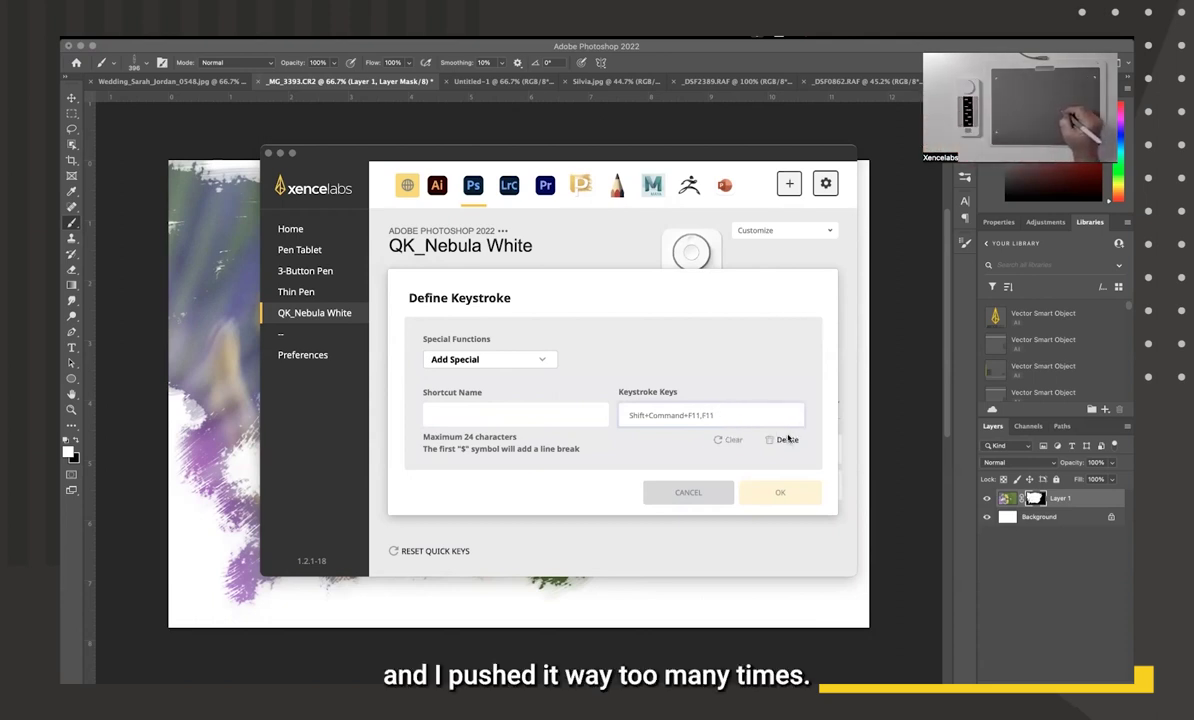
left_click(787, 439)
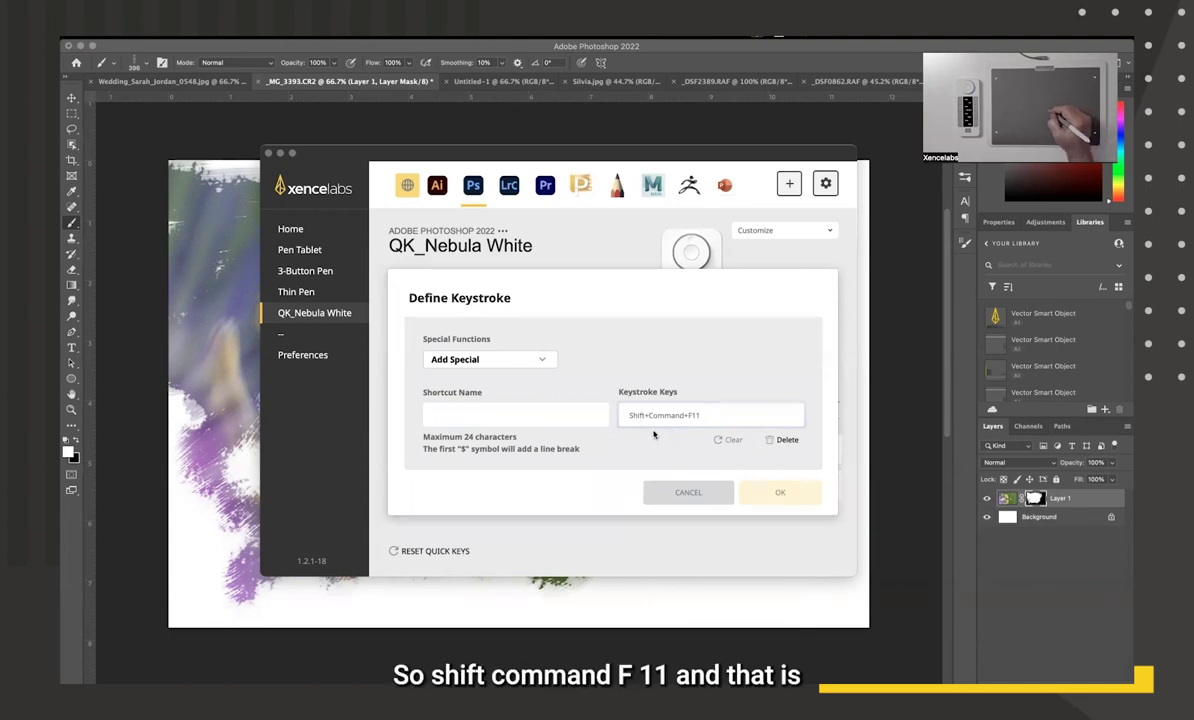
- Name the quick key 1 shortcut Hide Layer Mask and save the keystroke definition
left_click(491, 414)
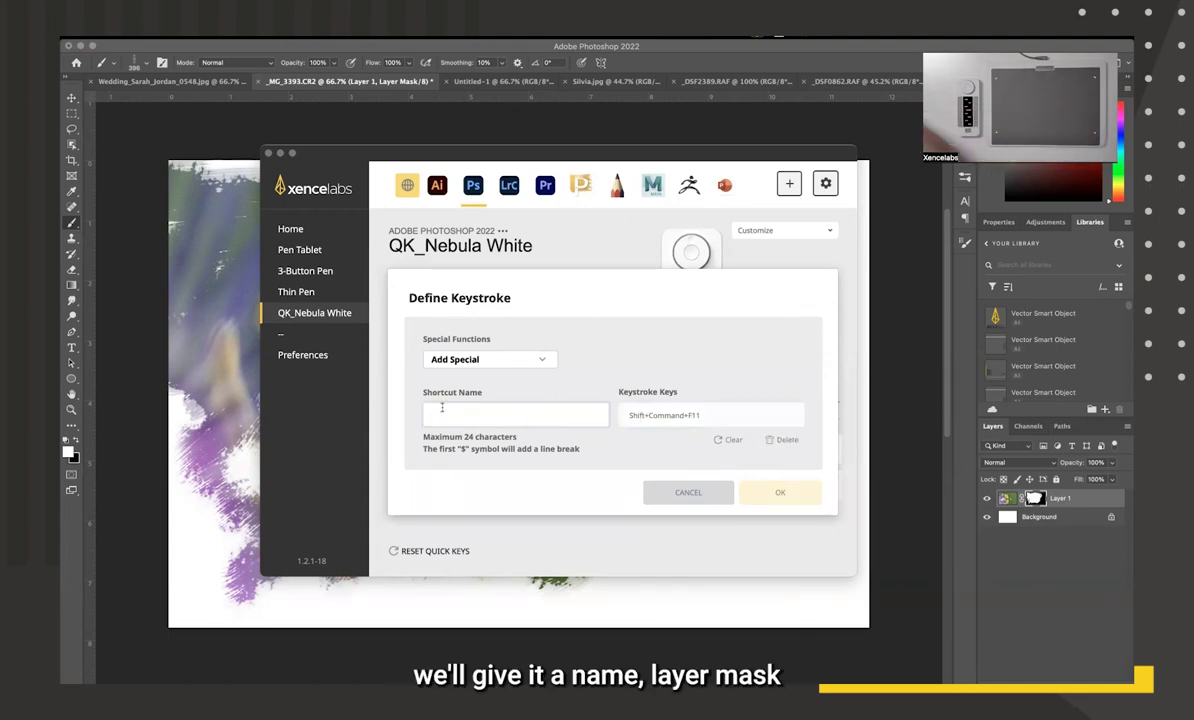
type("Laye")
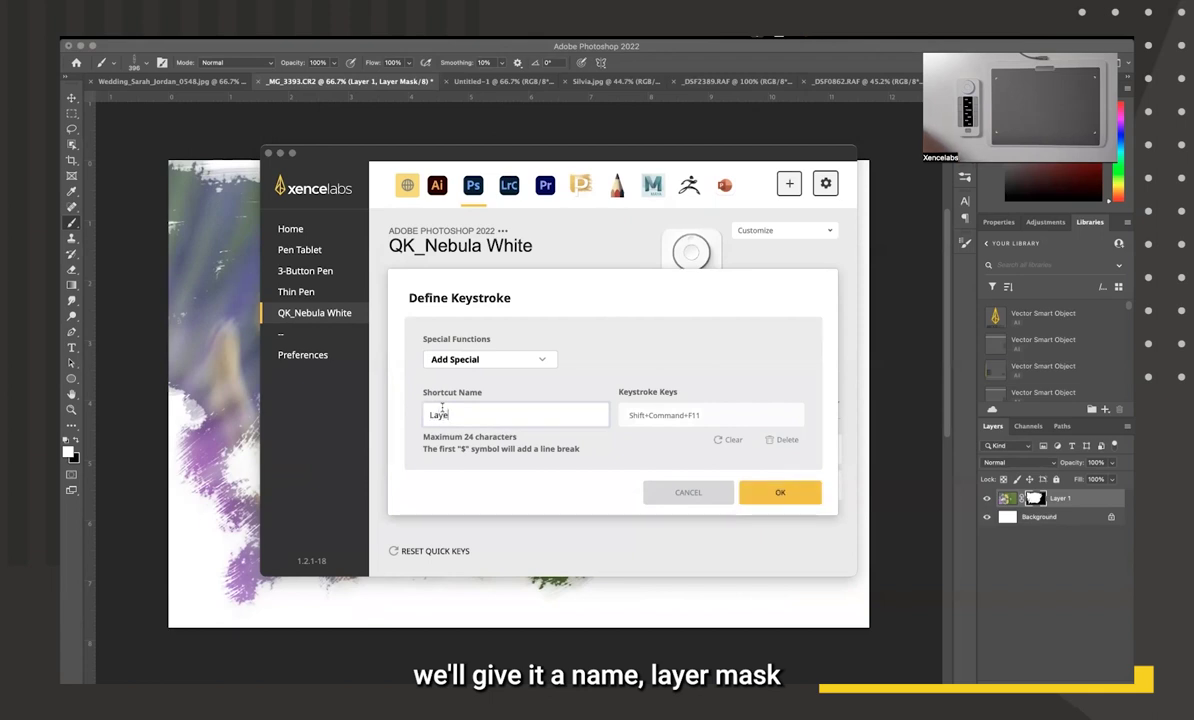
key("BackSpace")
key("BackSpace")
key("BackSpace")
key("BackSpace")
key("BackSpace")
key("BackSpace")
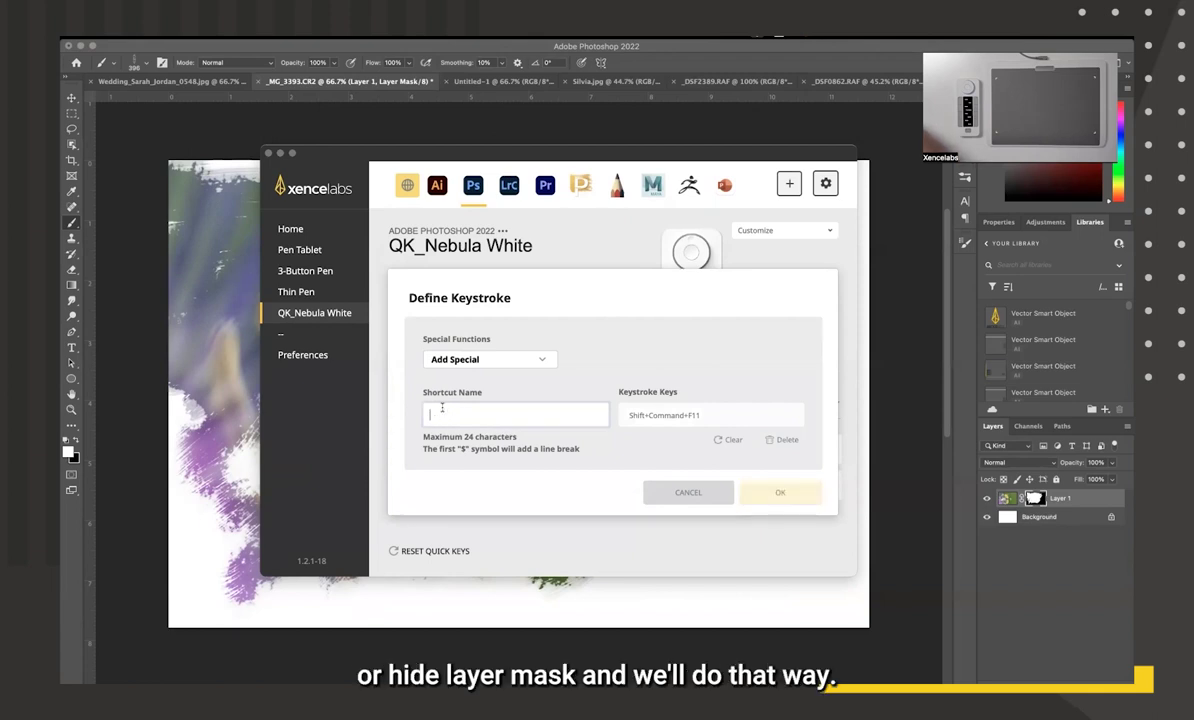
type("Hide")
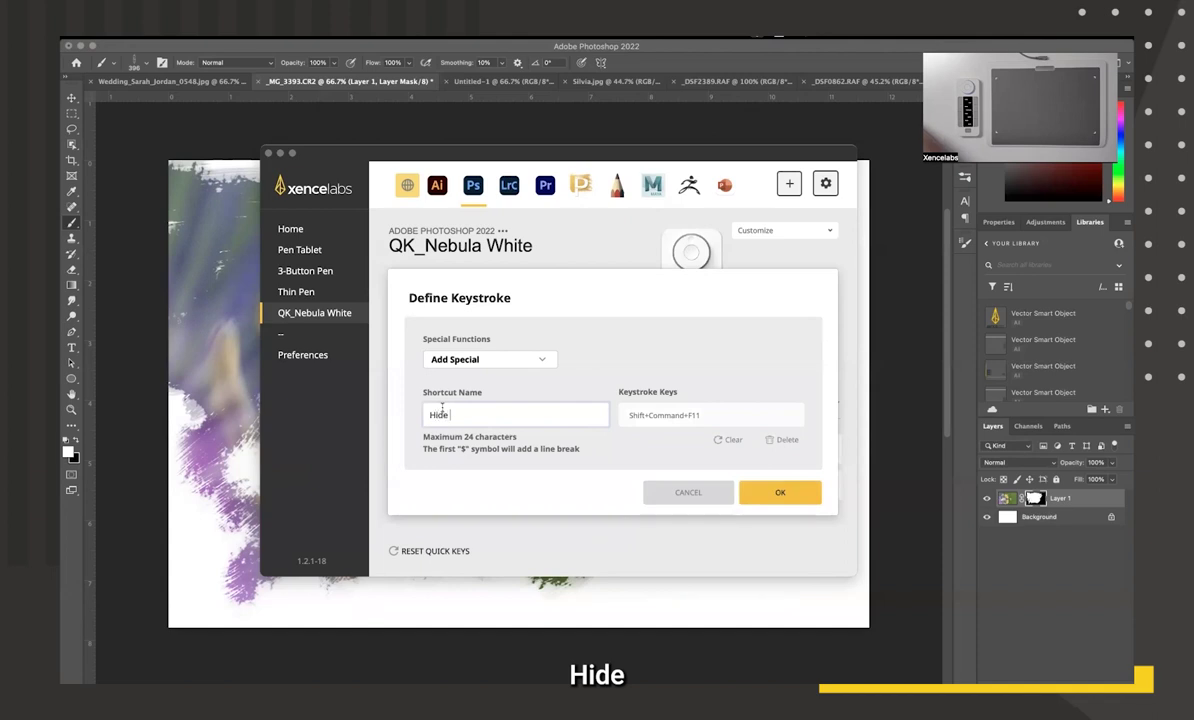
type(" Layer Mask")
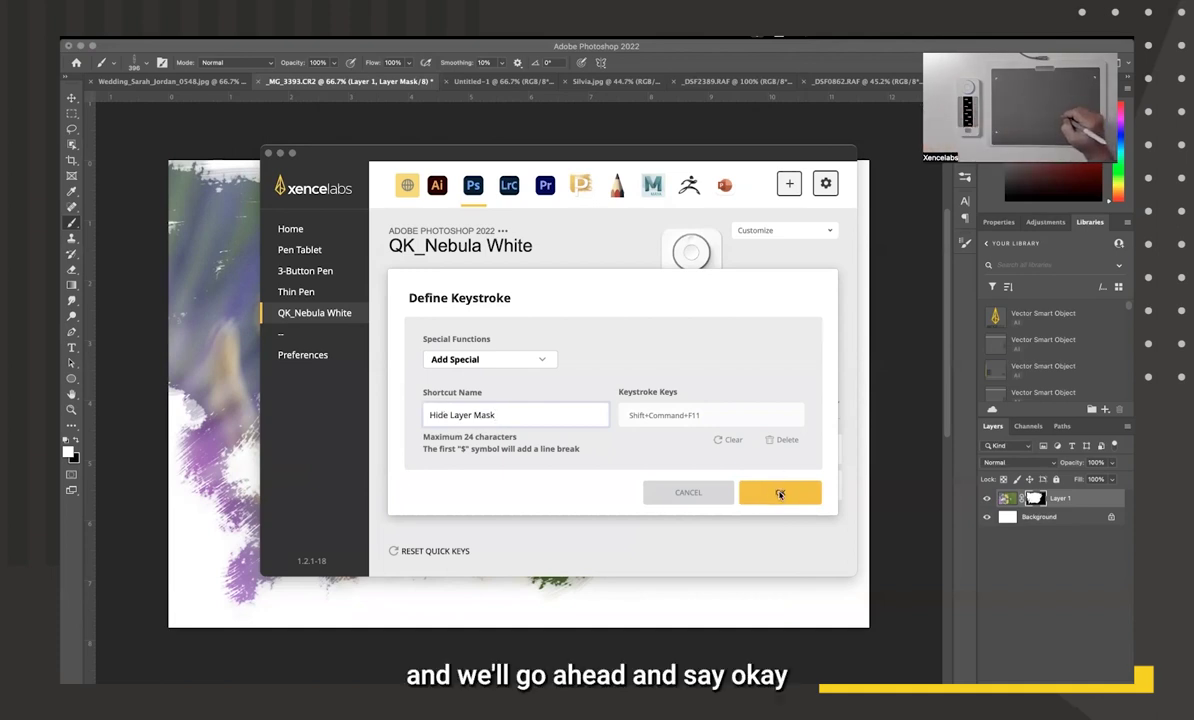
left_click(779, 493)
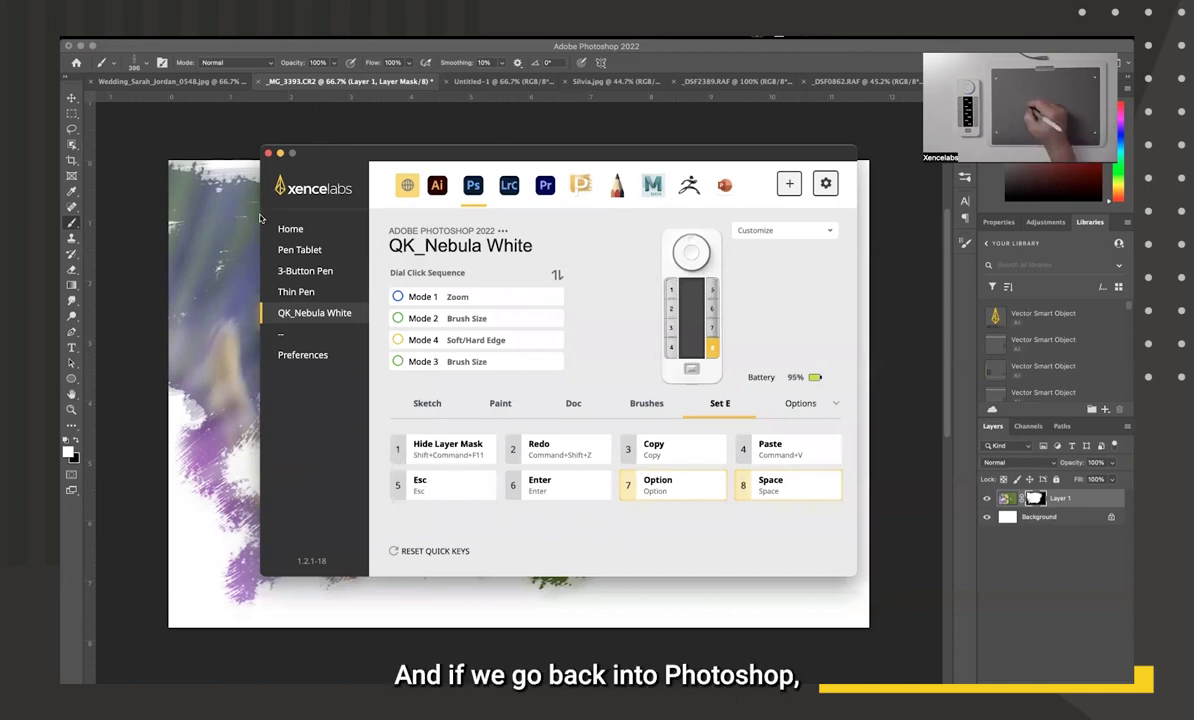
- Switch back to Photoshop, revert the flower photo, and run the Layer Mask Hide action with Shift+Command+F11
left_click(252, 130)
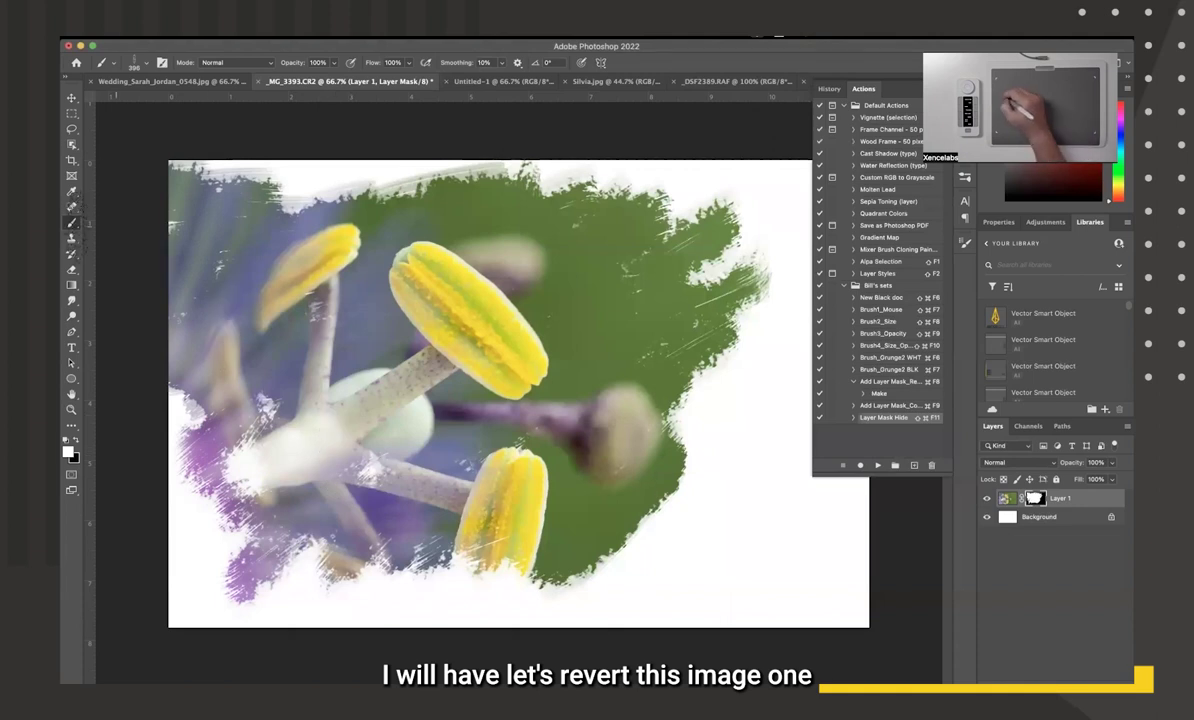
left_click(155, 38)
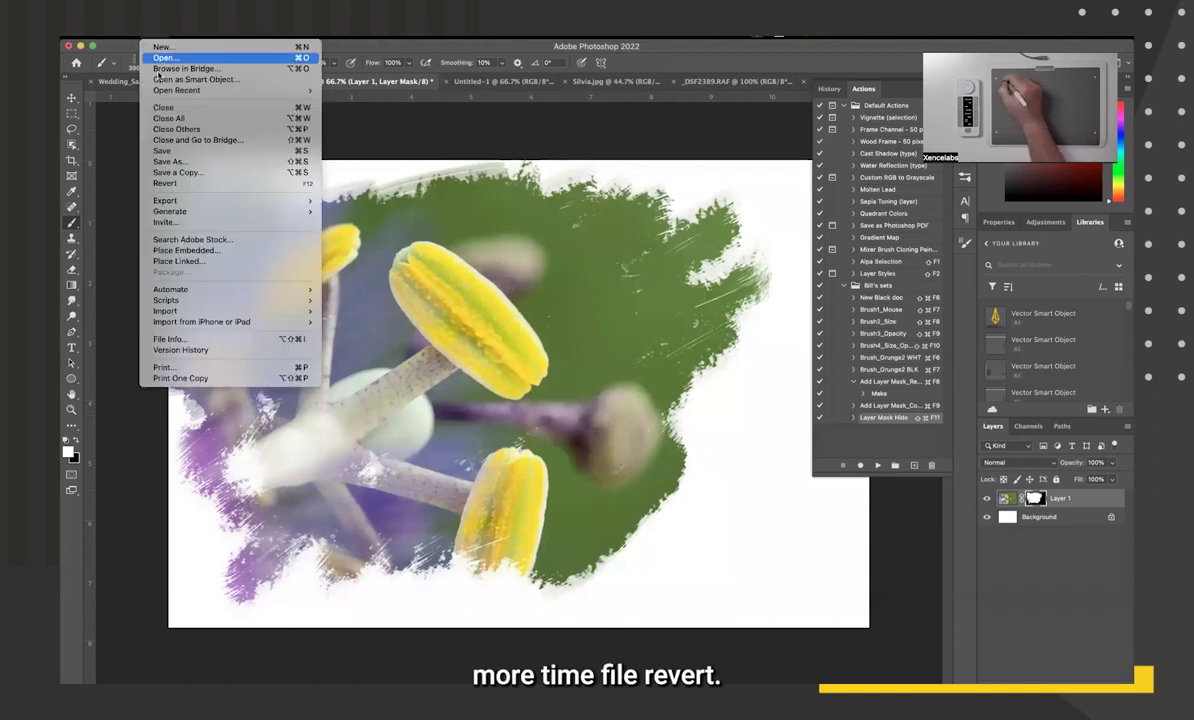
left_click(165, 174)
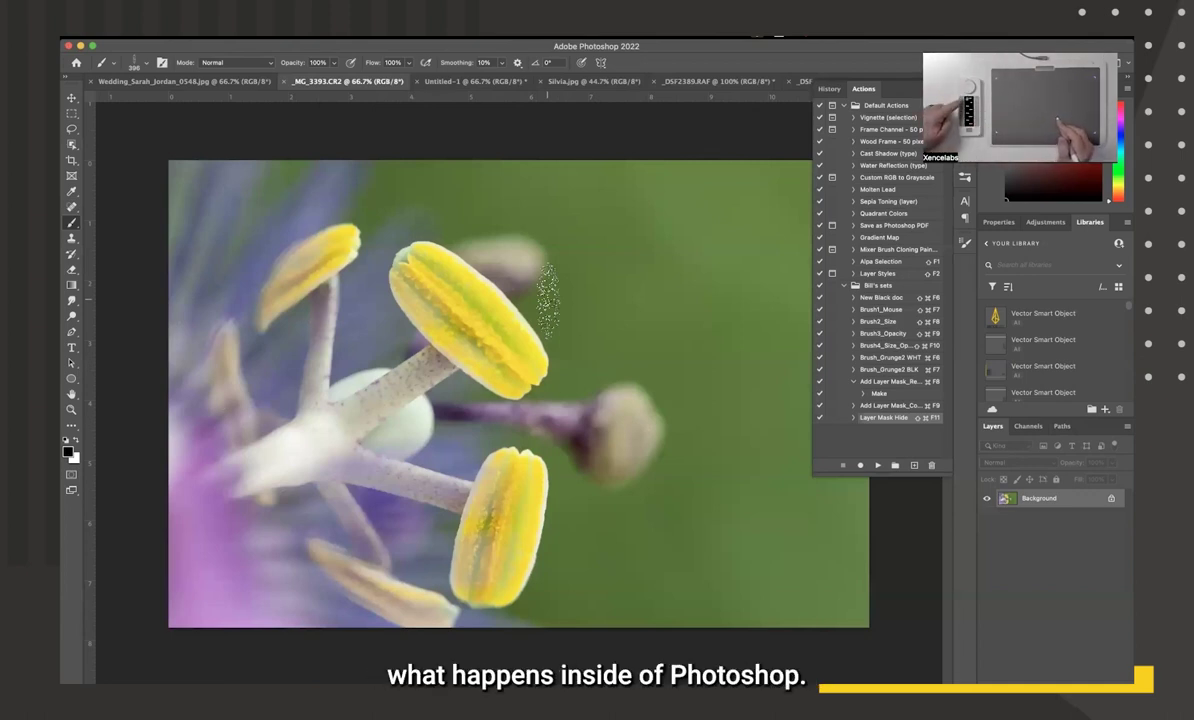
key("shift+super+F11")
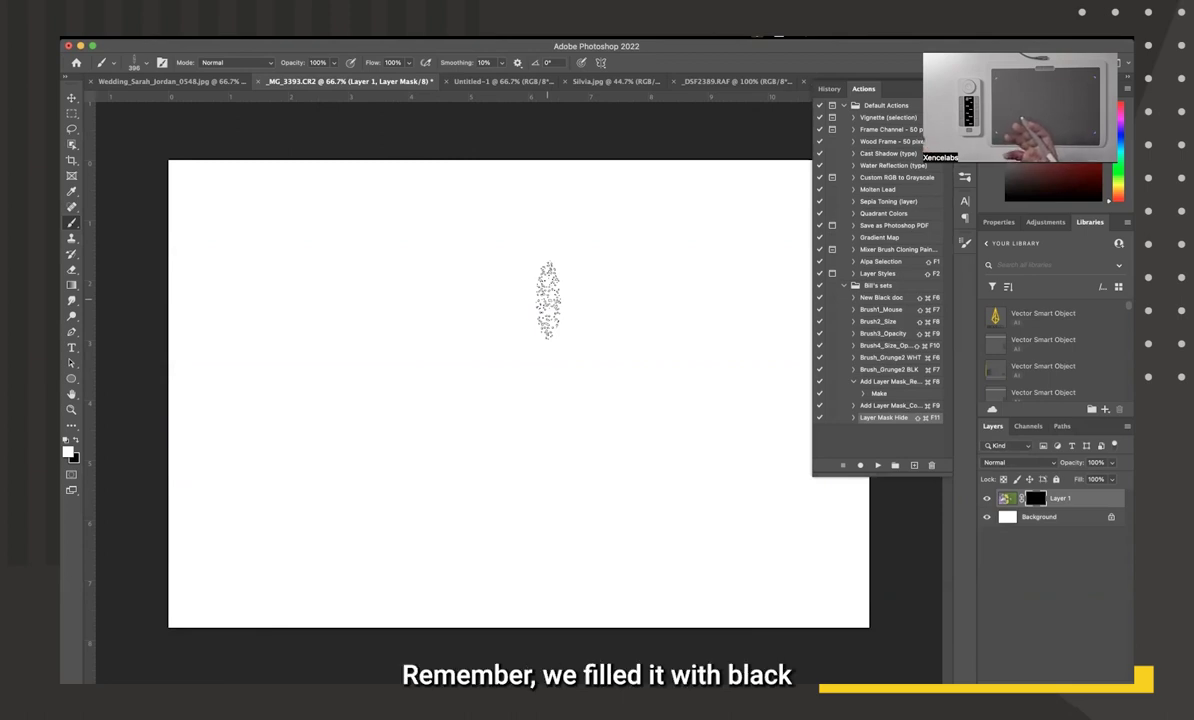
- Brush white bristle strokes across the middle of Layer 1's black mask to reveal the large yellow anther and its surroundings
left_click_drag(339, 326, 312, 330)
mouse_move(477, 255)
left_mouse_down()
mouse_move(300, 370)
mouse_move(533, 400)
mouse_move(592, 426)
mouse_move(555, 540)
mouse_move(595, 465)
left_mouse_up()
mouse_move(409, 462)
left_mouse_down()
mouse_move(500, 425)
mouse_move(345, 440)
mouse_move(335, 390)
mouse_move(478, 445)
mouse_move(510, 385)
mouse_move(505, 255)
mouse_move(450, 230)
mouse_move(332, 305)
mouse_move(400, 430)
left_mouse_up()
left_click_drag(474, 528, 495, 425)
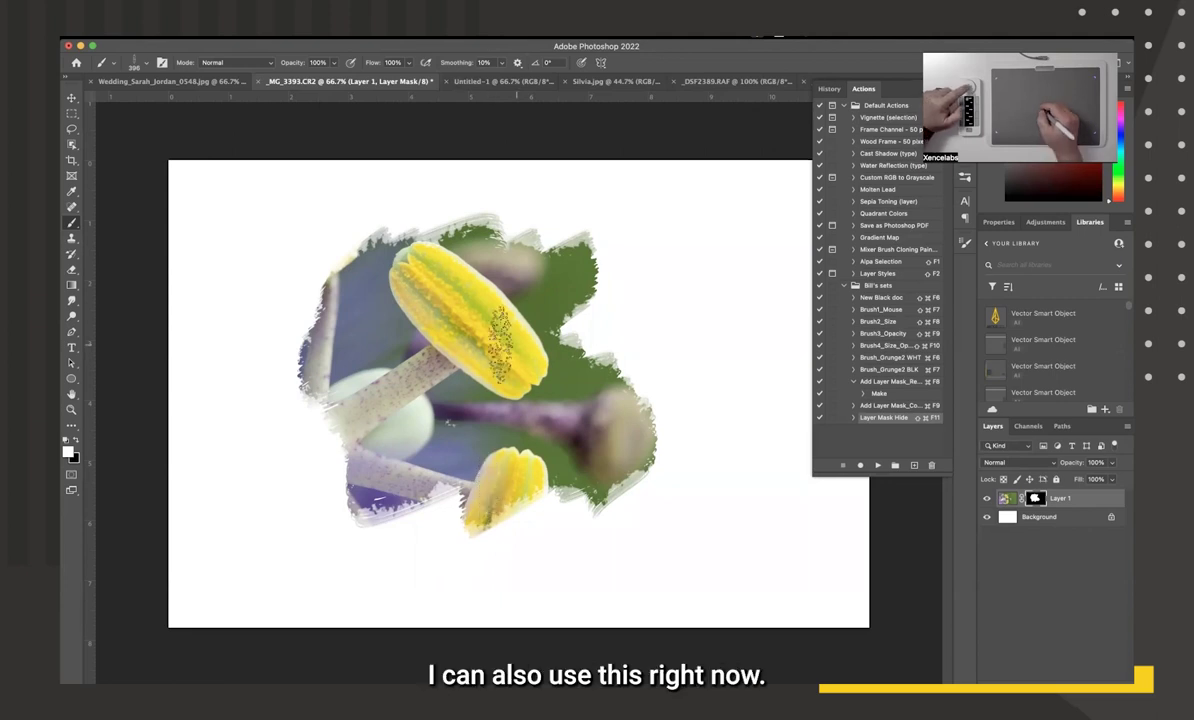
- Vary the bristle brush size up and down in repeated increments, finishing at 400 px
key("bracketright")
key("bracketright")
key("bracketright")
key("bracketleft")
key("bracketleft")
key("bracketleft")
key("bracketleft")
key("bracketleft")
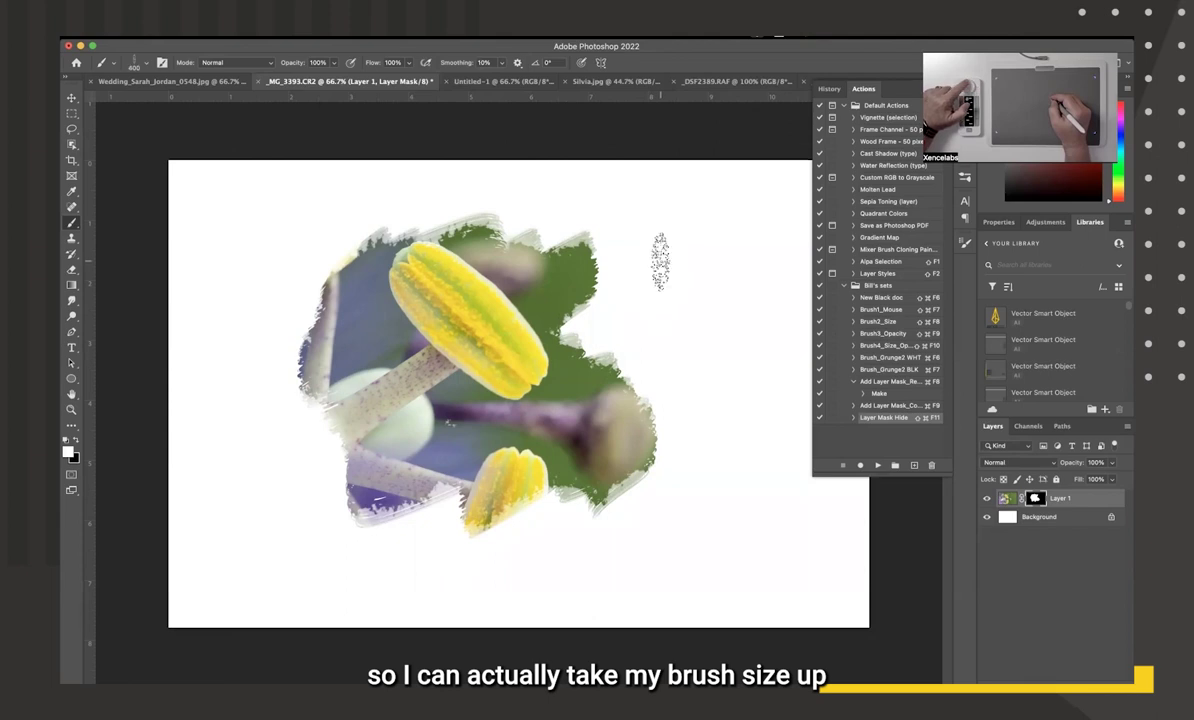
key("bracketright")
key("bracketright")
key("bracketright")
key("bracketright")
key("bracketright")
key("bracketright")
key("bracketright")
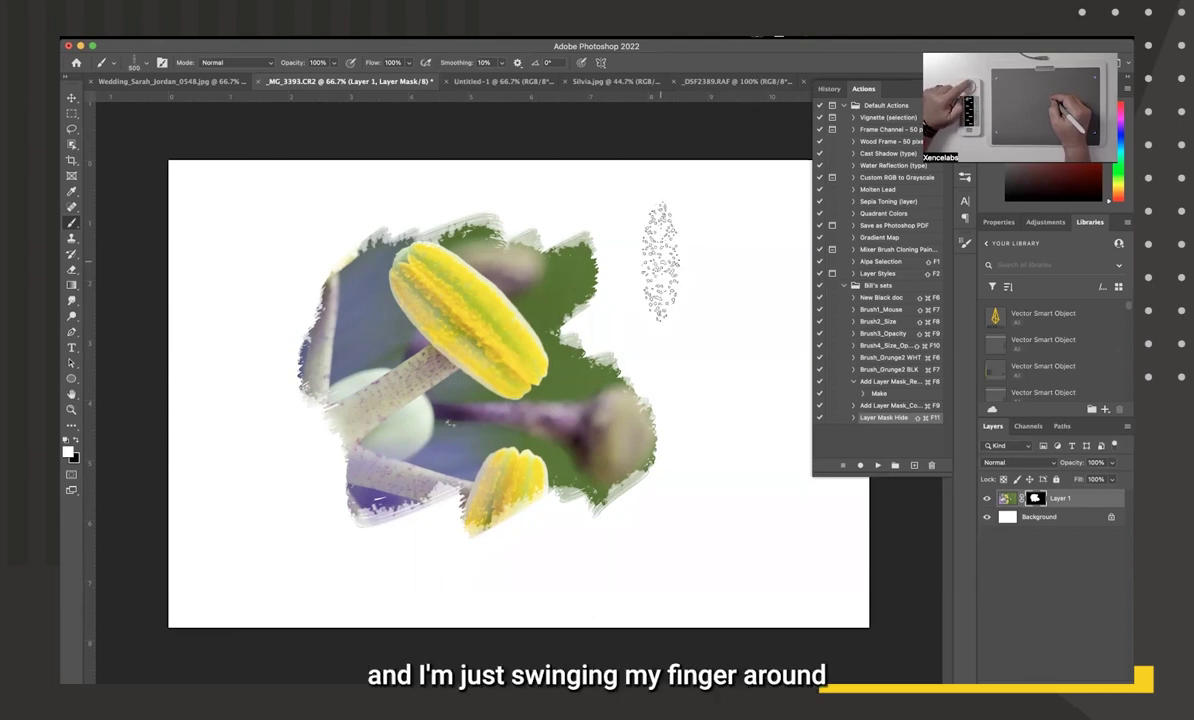
key("bracketleft")
key("bracketleft")
key("bracketleft")
key("bracketleft")
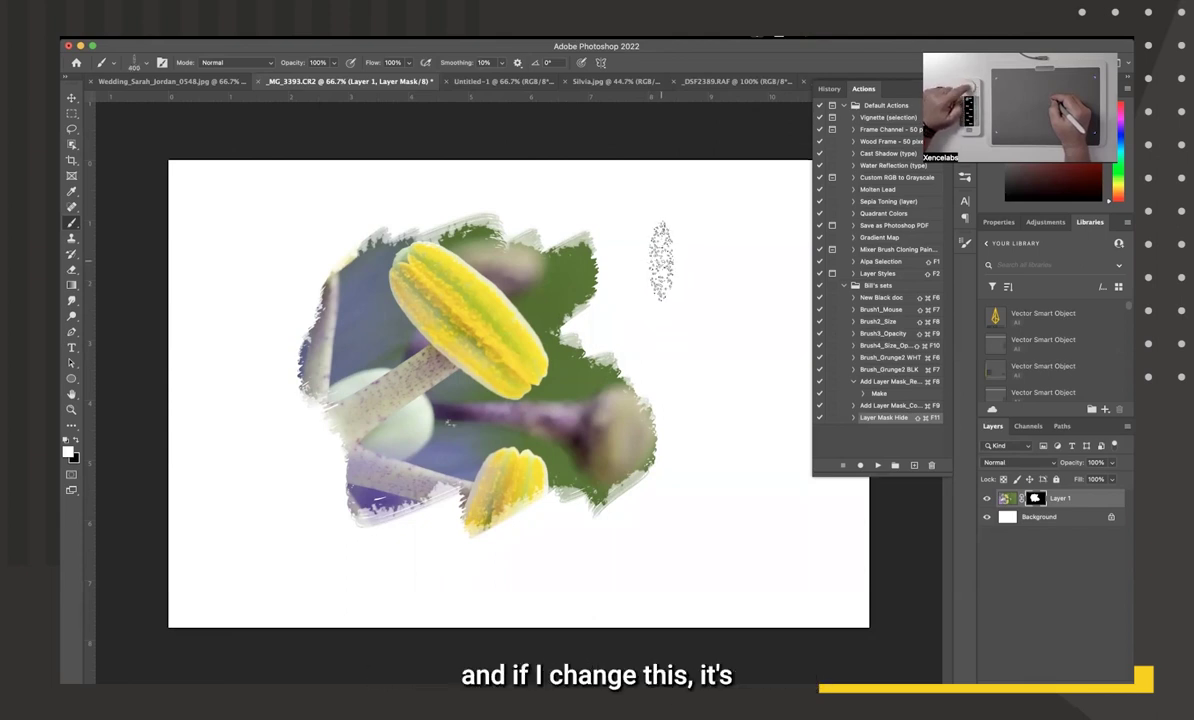
- Zoom the masked flower photo out to 33.3%, and zoom back in to 100%
key("ctrl+minus")
key("ctrl+minus")
key("ctrl+minus")
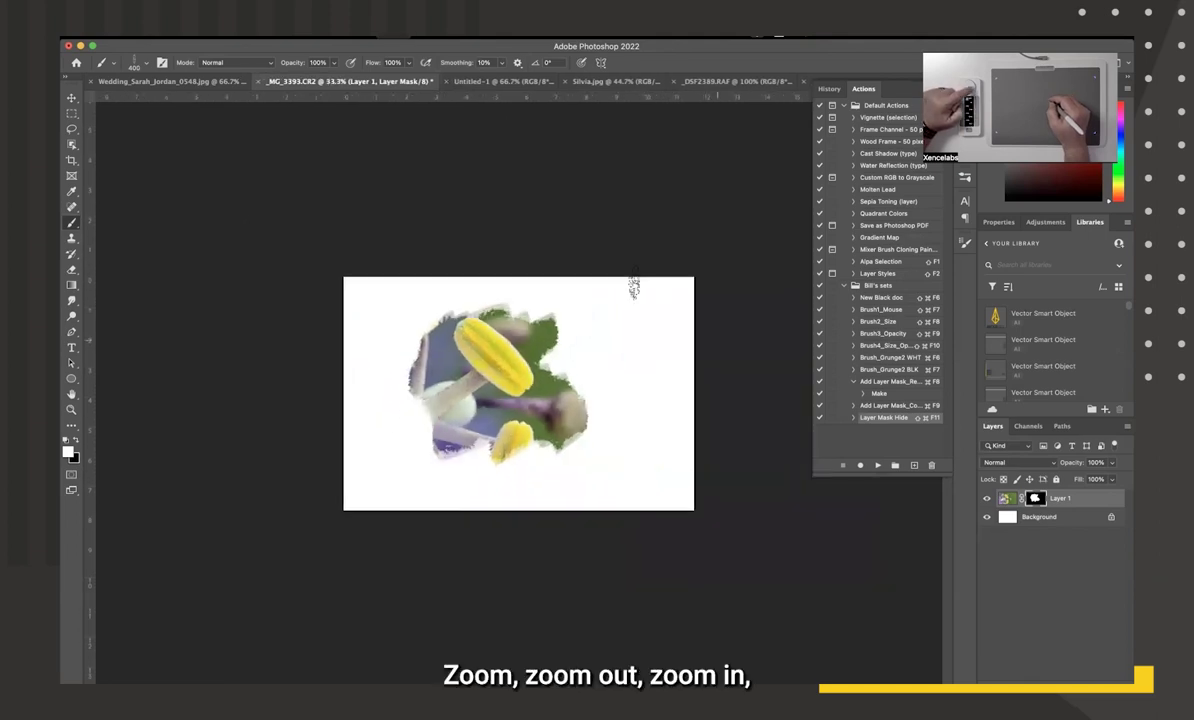
key("ctrl+plus")
key("ctrl+plus")
key("ctrl+plus")
key("ctrl+plus")
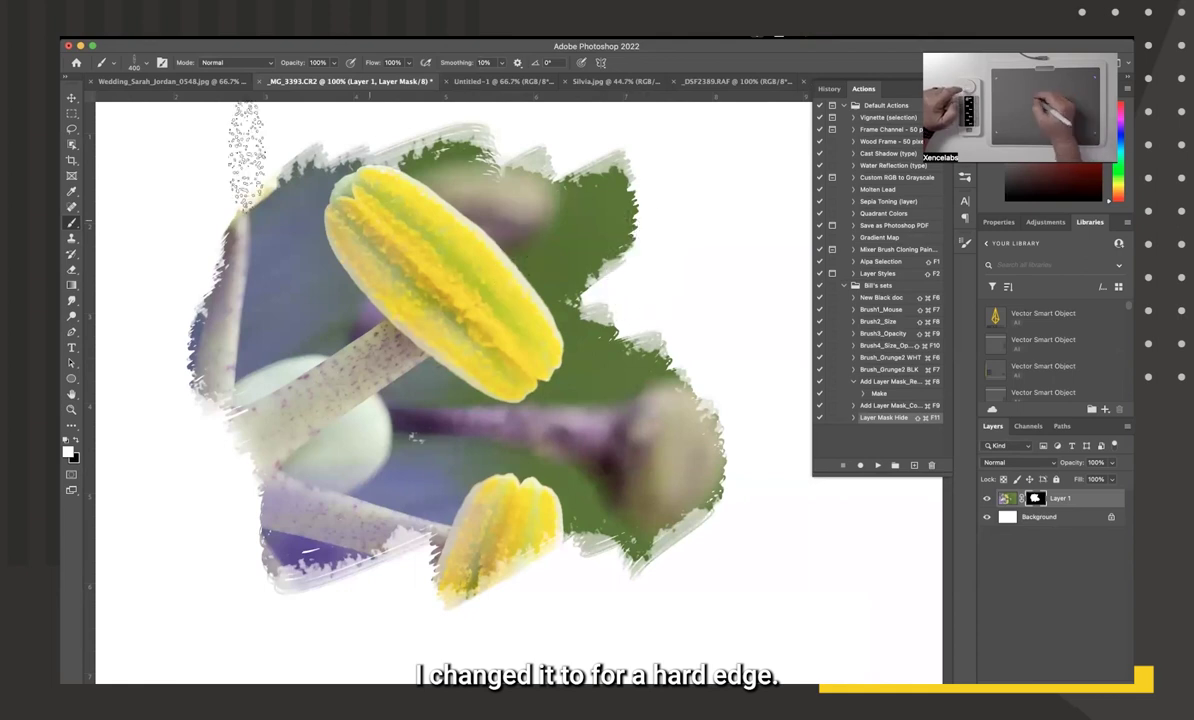
- Choose the Hard Round brush from the General Brushes group
left_click(134, 62)
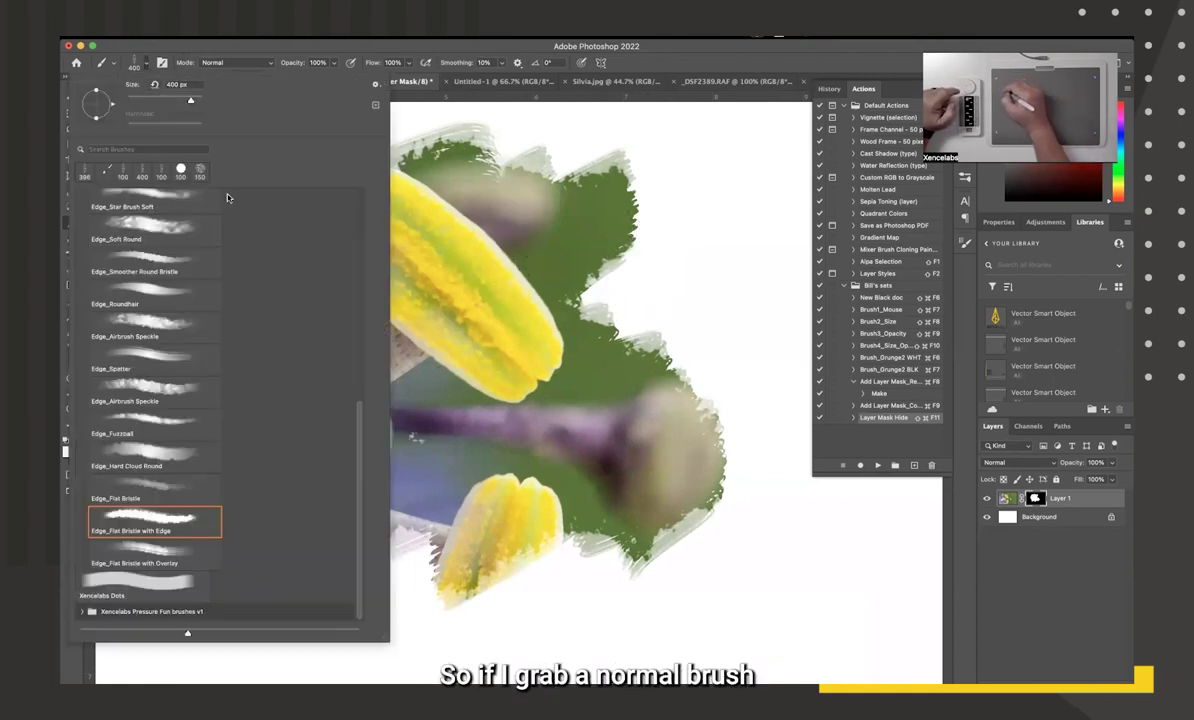
left_click(358, 200)
left_click(162, 249)
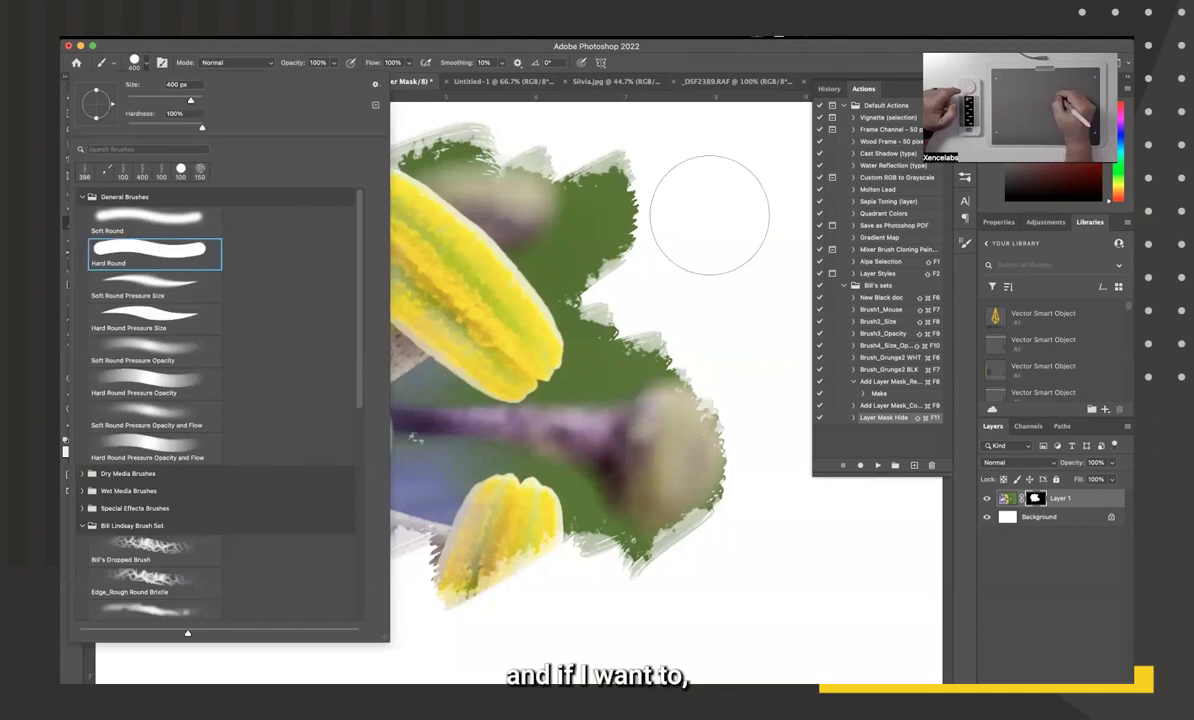
- Display the Brush Settings stroke preview and soften the edge of the 400 px Hard Round brush in increments
left_click(146, 64)
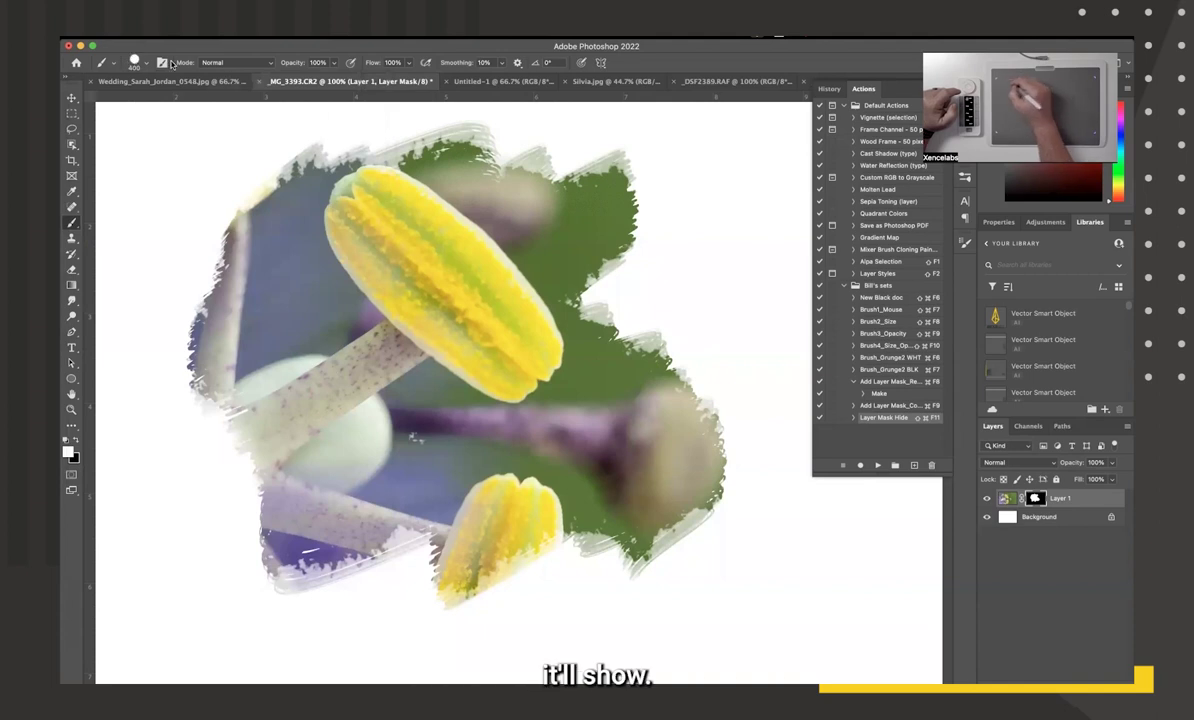
left_click(160, 62)
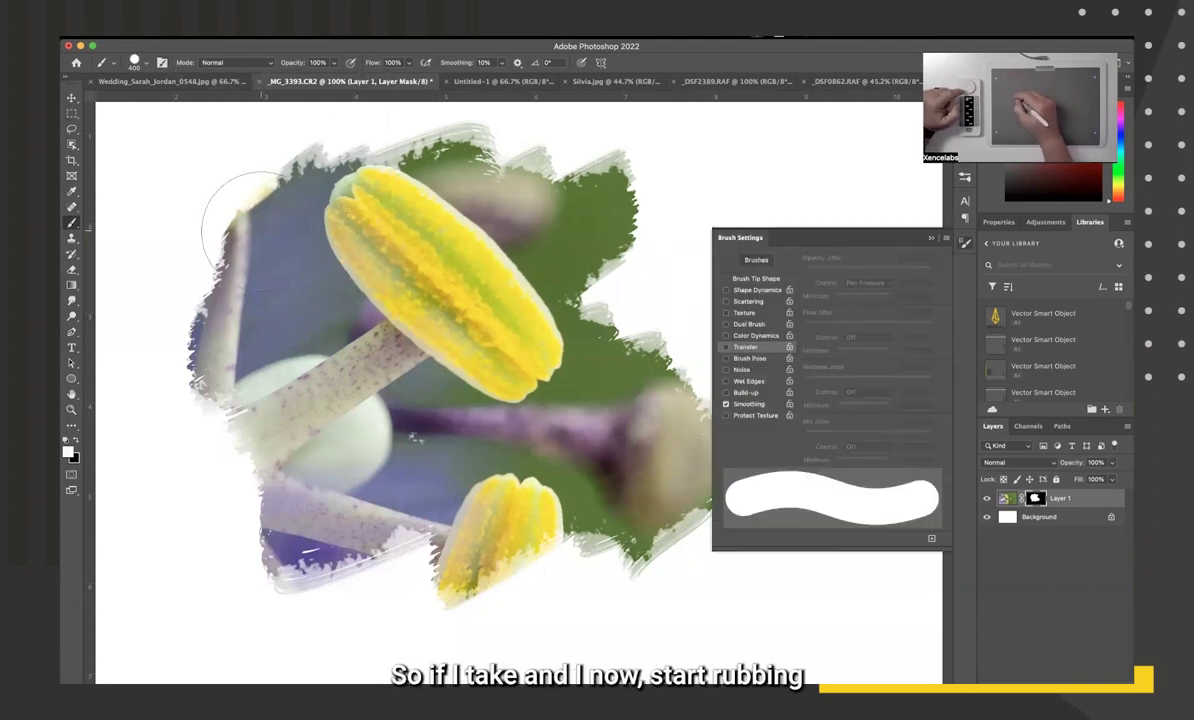
key("shift+bracketleft")
key("shift+bracketleft")
key("shift+bracketleft")
key("shift+bracketleft")
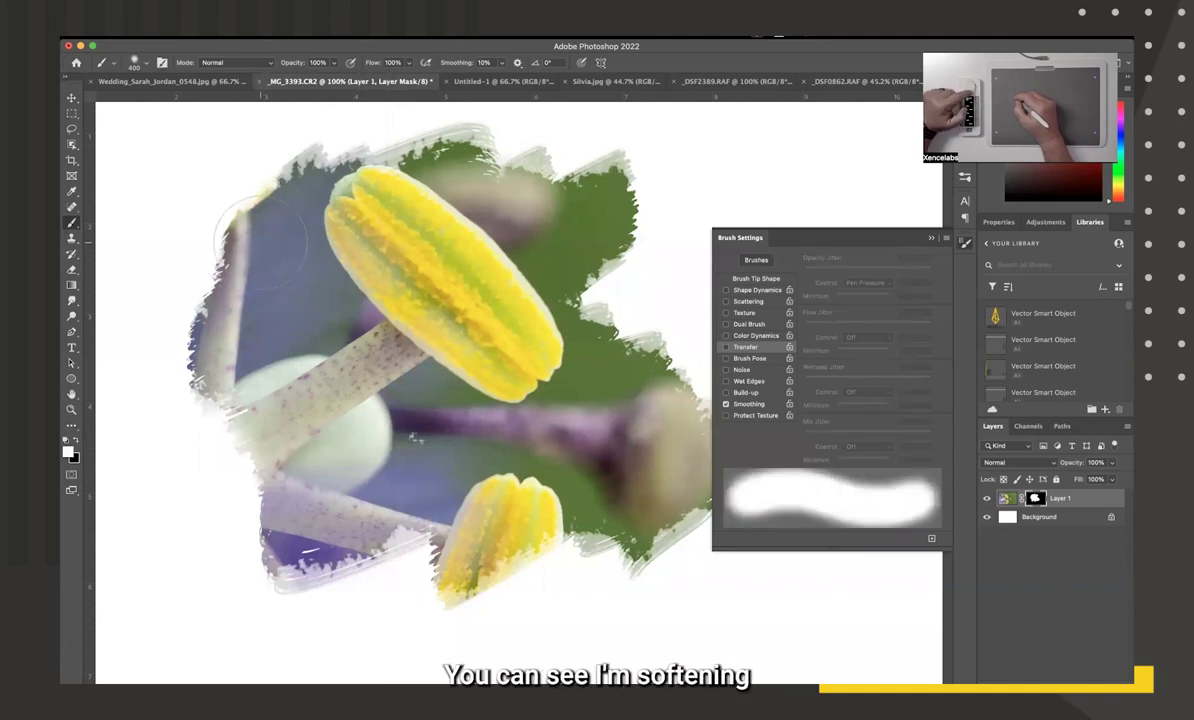
- Vary the 400 px brush's edge hardness up and down repeatedly, ending with increments toward a harder edge
key("shift+bracketright")
key("shift+bracketright")
key("shift+bracketright")
key("shift+bracketright")
key("shift+bracketleft")
key("shift+bracketleft")
key("shift+bracketleft")
key("shift+bracketleft")
key("shift+bracketleft")
key("shift+bracketleft")
key("shift+bracketleft")
key("shift+bracketright")
key("shift+bracketright")
key("shift+bracketright")
key("shift+bracketright")
key("shift+bracketleft")
key("shift+bracketleft")
key("shift+bracketleft")
key("shift+bracketleft")
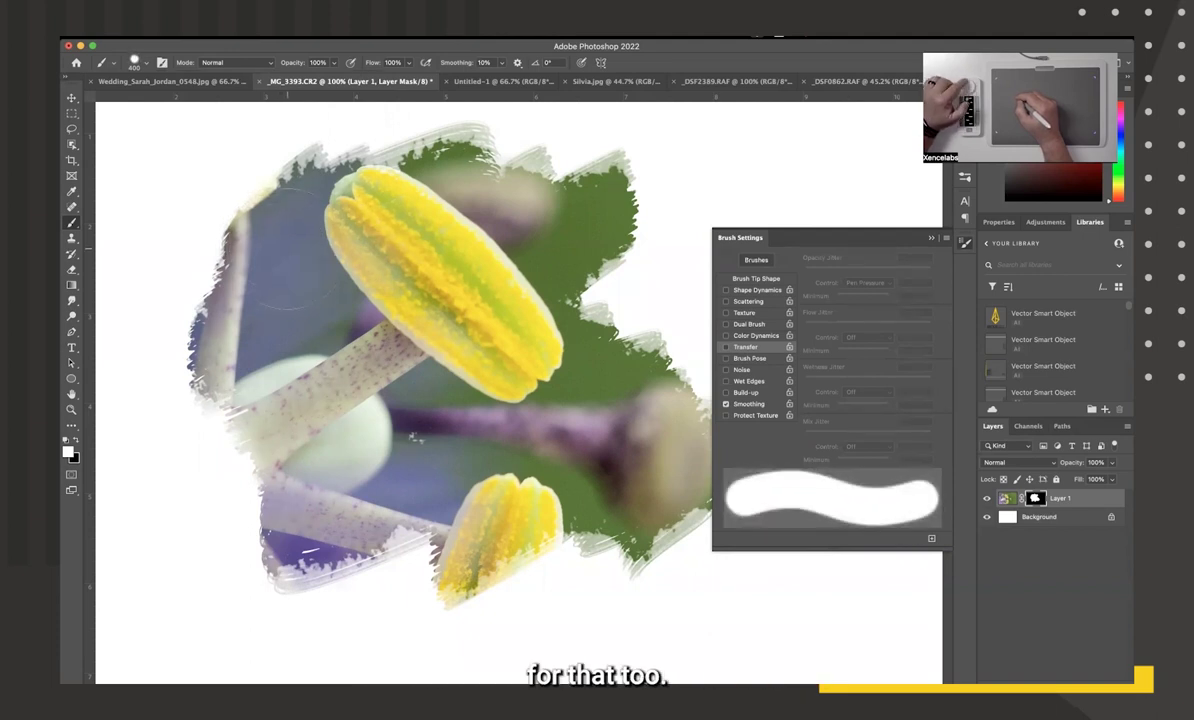
key("shift+bracketright")
key("shift+bracketright")
key("shift+bracketleft")
key("shift+bracketleft")
key("shift+bracketright")
key("shift+bracketright")
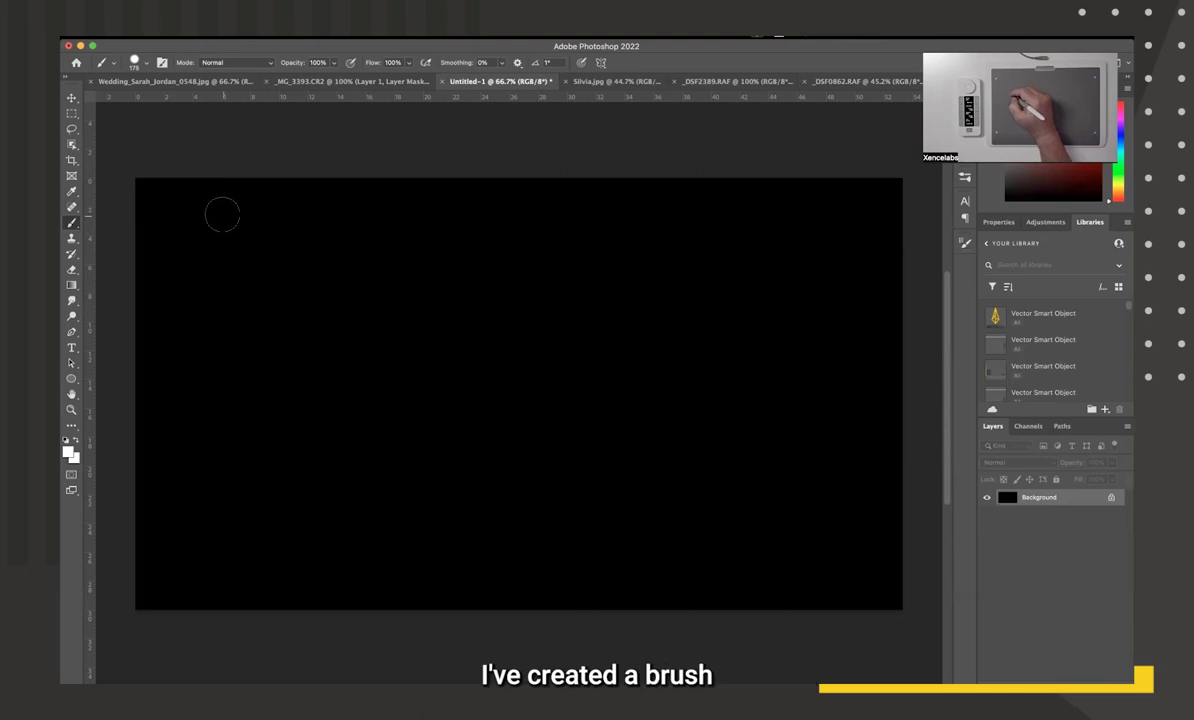
- Paint four white wavy strokes across the black canvas: uniform, pressure-controlled size, pressure-controlled opacity, and both combined, with the 175 px brush
left_click(162, 62)
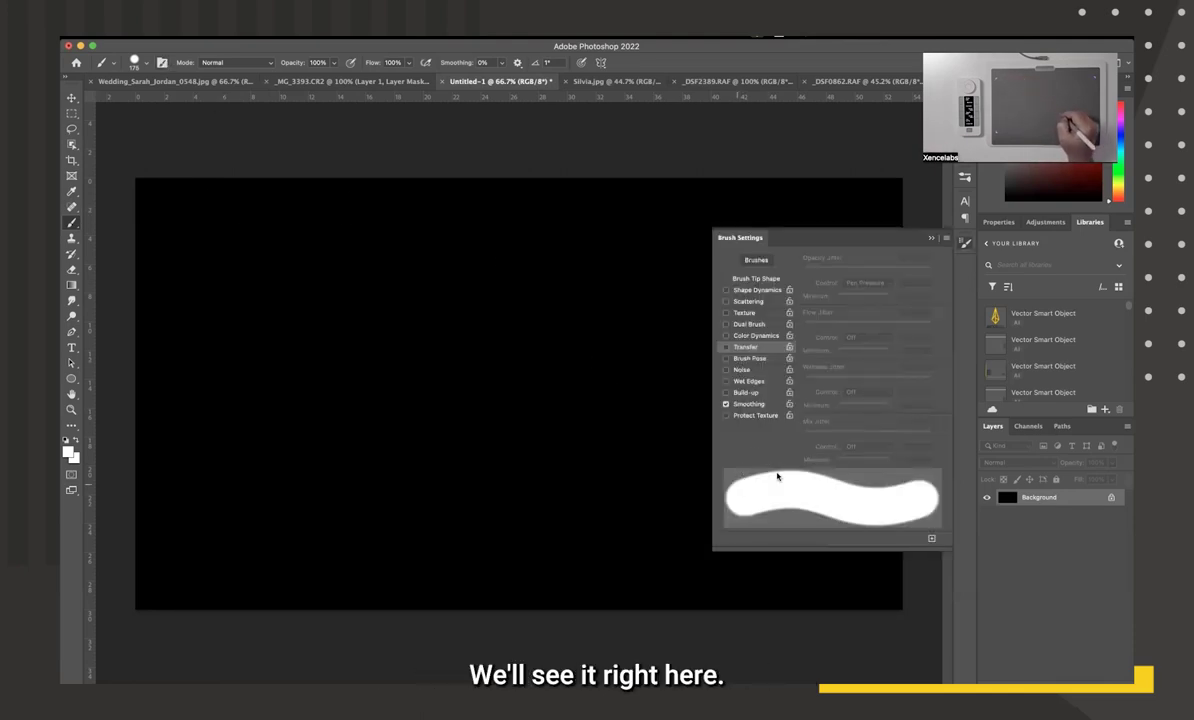
left_click(927, 240)
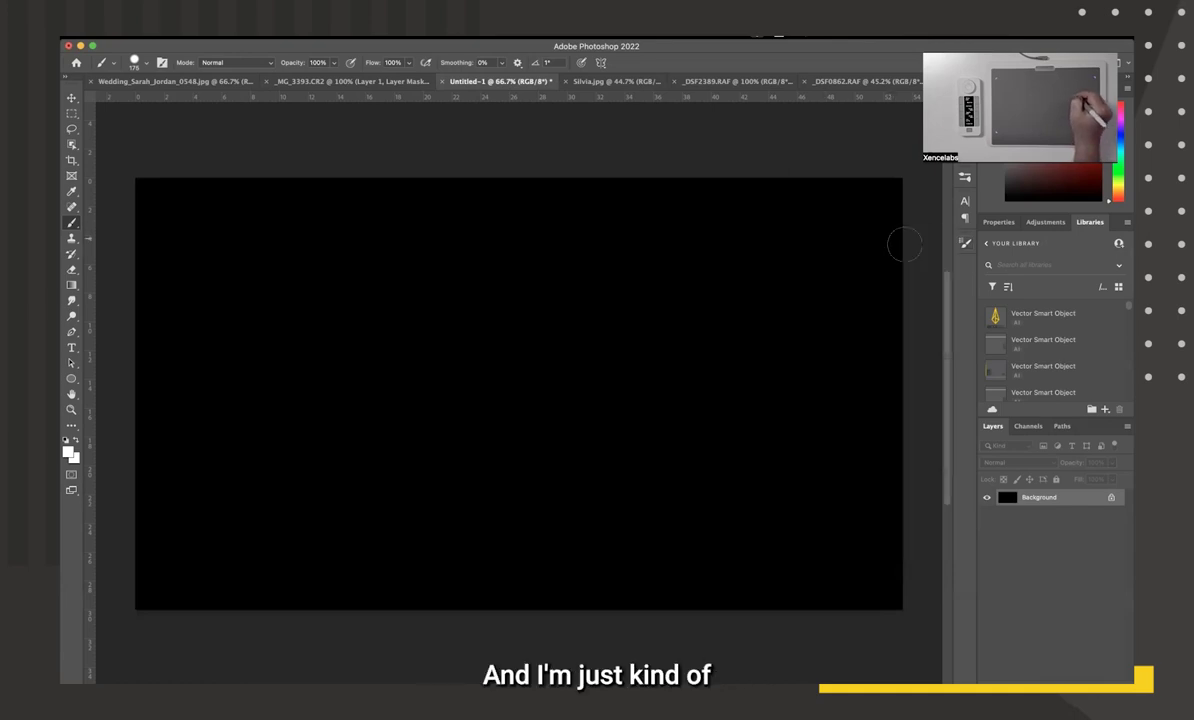
mouse_move(183, 218)
left_mouse_down()
mouse_move(300, 270)
mouse_move(386, 225)
mouse_move(468, 293)
mouse_move(558, 233)
mouse_move(643, 287)
mouse_move(695, 249)
mouse_move(850, 272)
left_mouse_up()
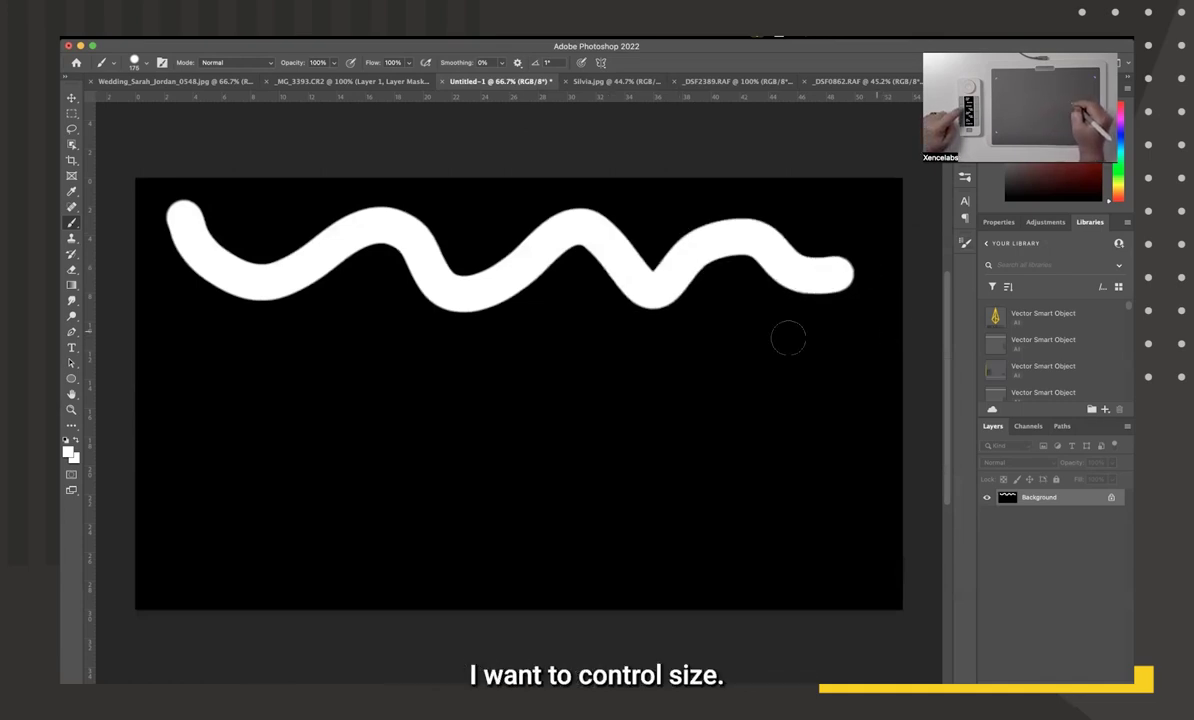
mouse_move(176, 320)
left_mouse_down()
mouse_move(199, 355)
mouse_move(245, 378)
mouse_move(373, 350)
mouse_move(467, 378)
mouse_move(544, 340)
mouse_move(627, 378)
mouse_move(690, 351)
mouse_move(740, 376)
mouse_move(789, 349)
mouse_move(848, 374)
left_mouse_up()
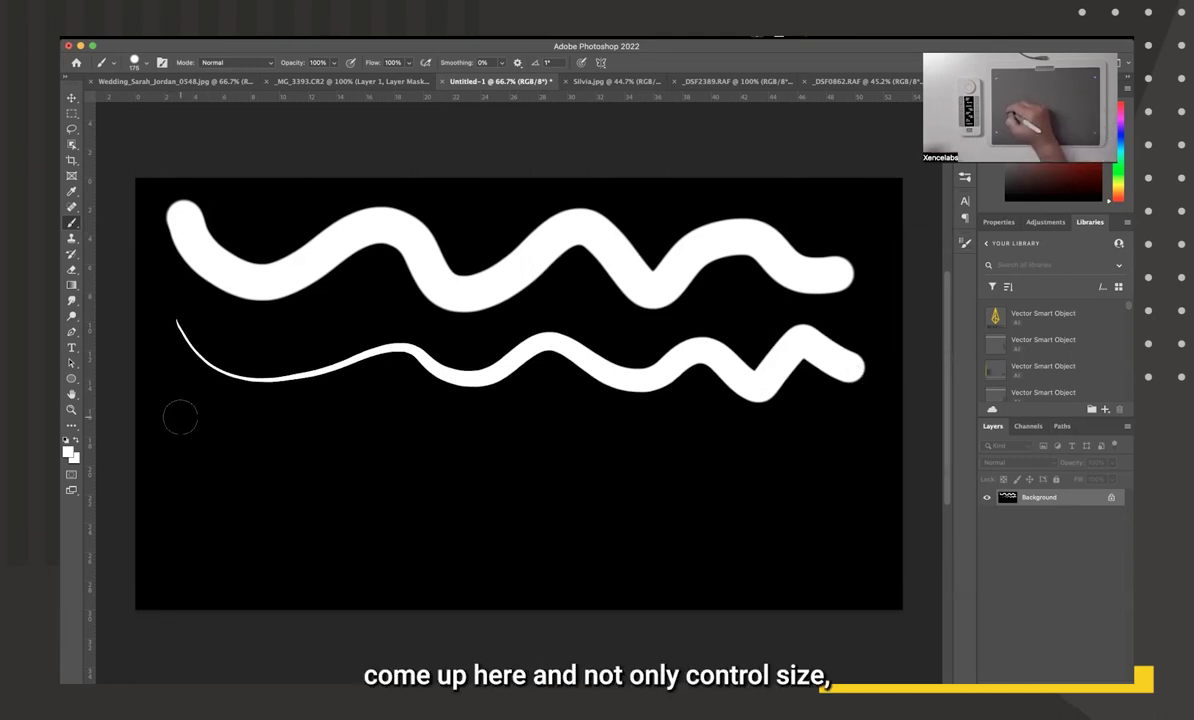
mouse_move(174, 398)
left_mouse_down()
mouse_move(262, 450)
mouse_move(320, 416)
mouse_move(373, 462)
mouse_move(447, 428)
mouse_move(482, 457)
mouse_move(609, 447)
mouse_move(641, 473)
mouse_move(708, 437)
mouse_move(745, 478)
mouse_move(804, 437)
mouse_move(833, 464)
mouse_move(865, 433)
left_mouse_up()
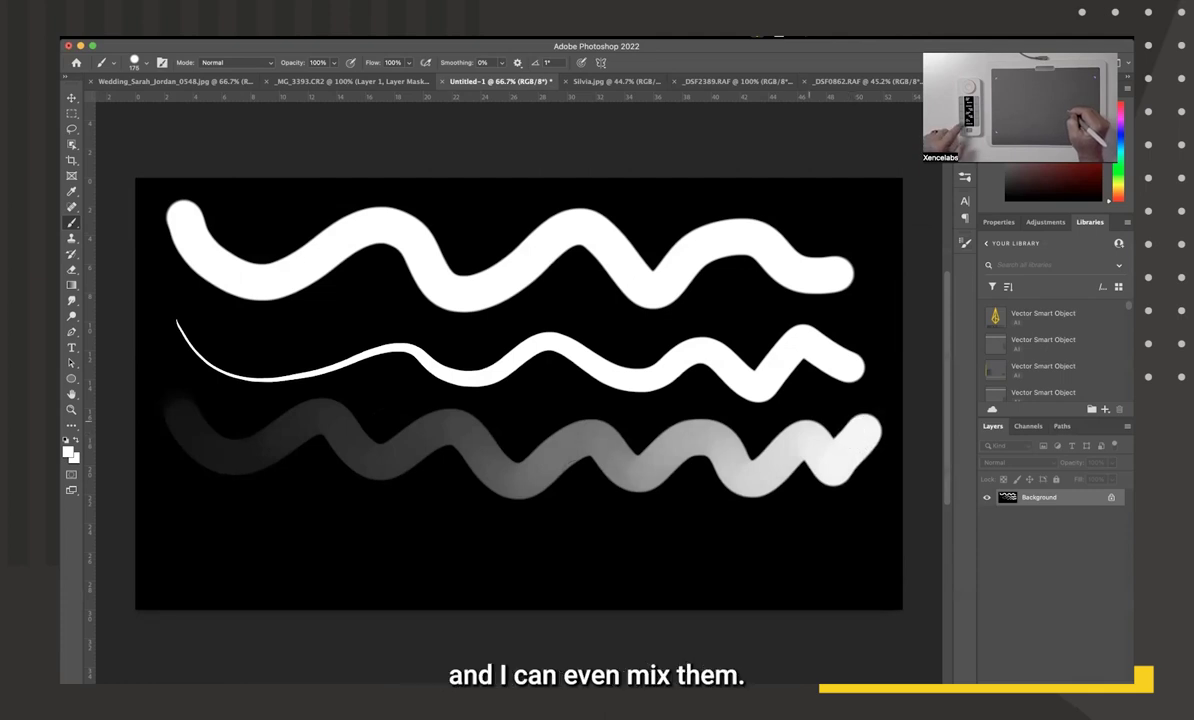
mouse_move(185, 538)
left_mouse_down()
mouse_move(235, 549)
mouse_move(291, 519)
mouse_move(335, 535)
mouse_move(433, 515)
mouse_move(473, 548)
mouse_move(534, 519)
mouse_move(606, 551)
mouse_move(657, 521)
mouse_move(736, 548)
mouse_move(865, 535)
left_mouse_up()
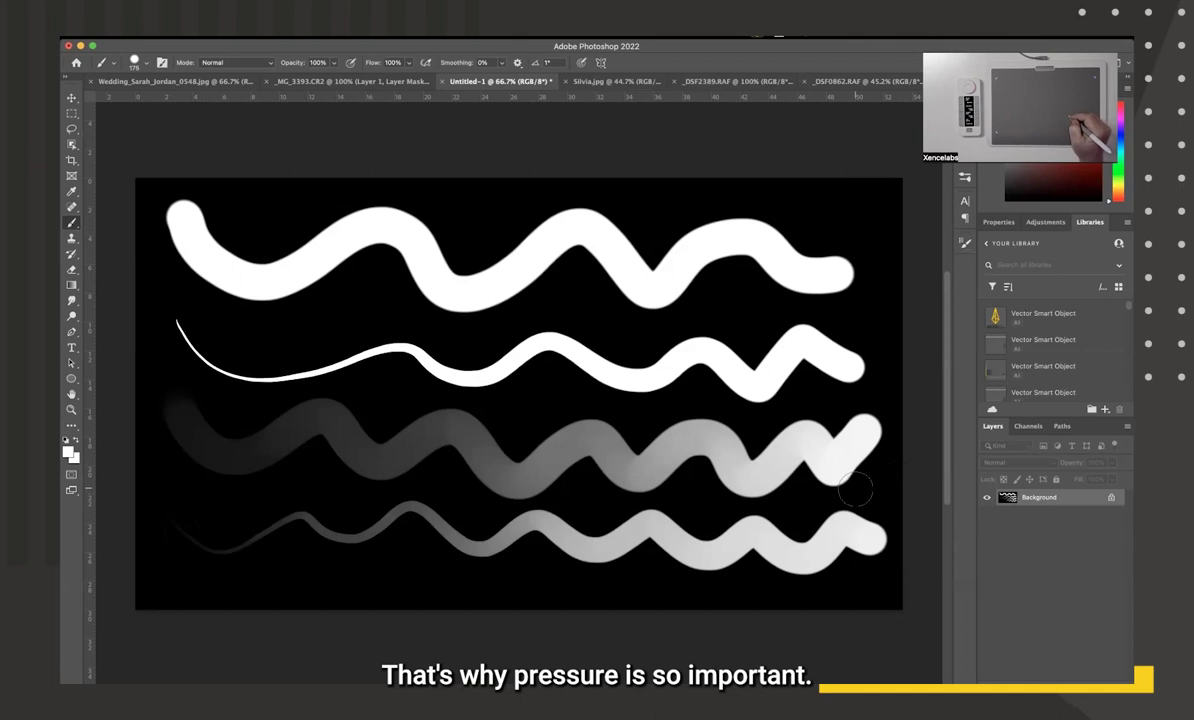
- Switch to the woman's portrait photo and frame her forehead and eyes at 89.2% zoom
left_click(600, 81)
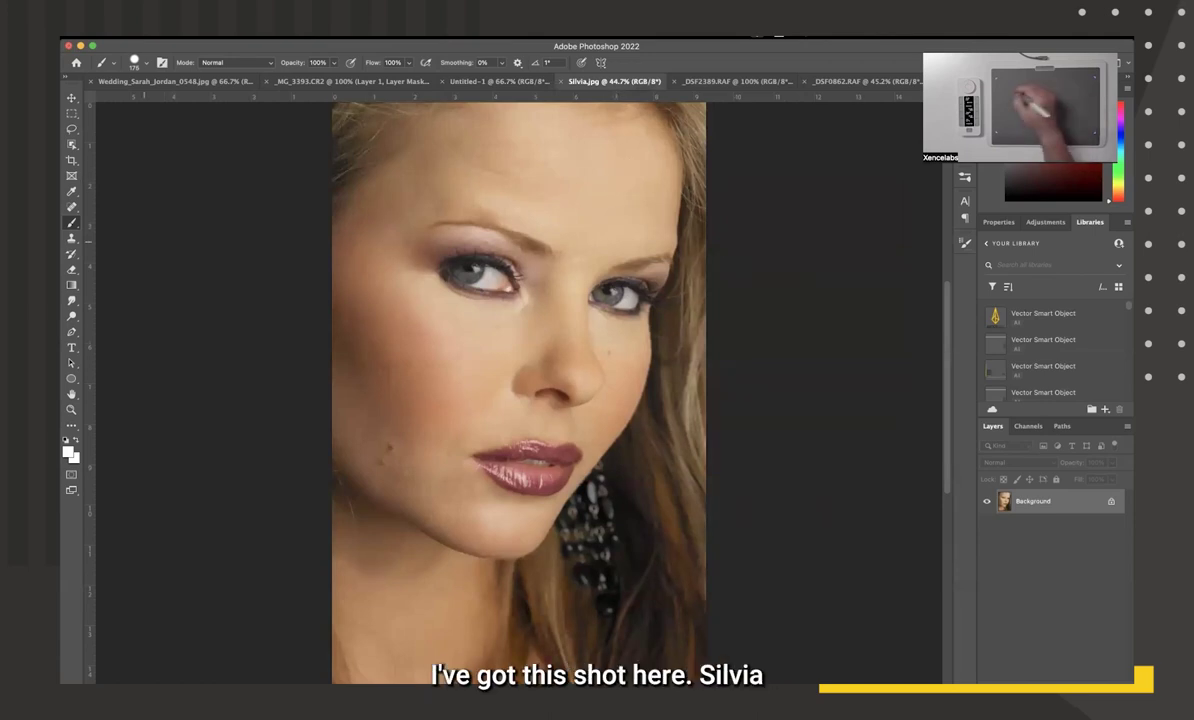
left_click(71, 410)
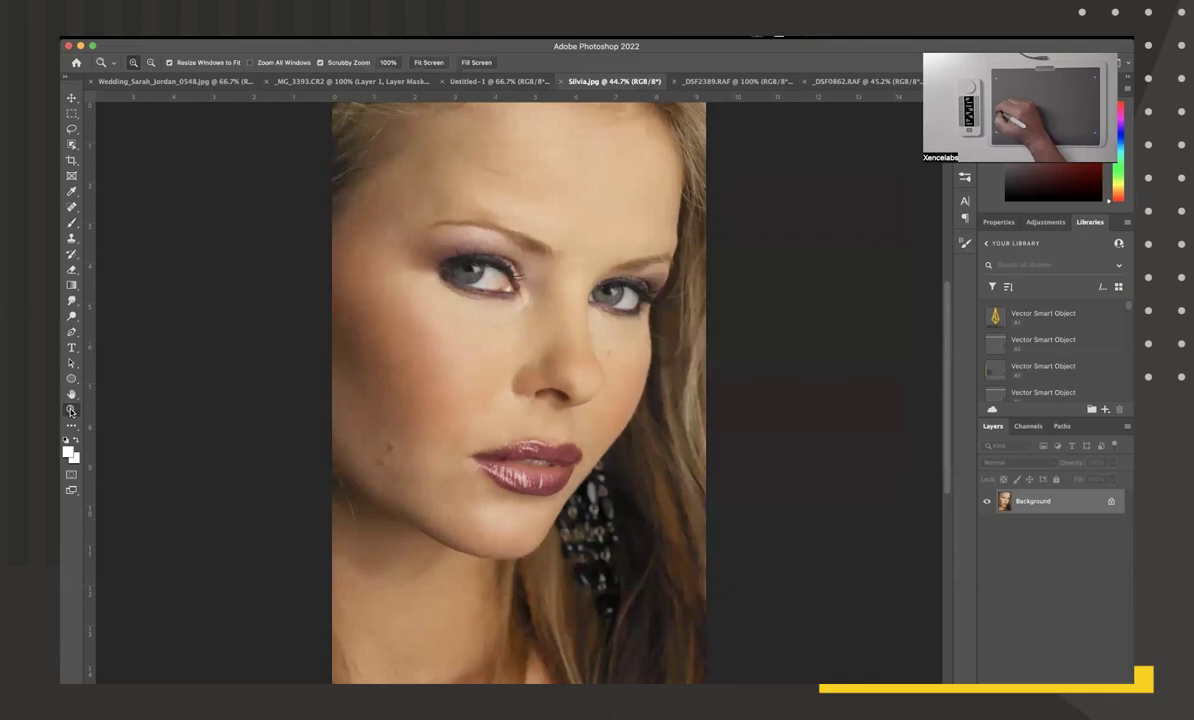
key("ctrl+1")
left_click_drag(520, 226, 540, 300)
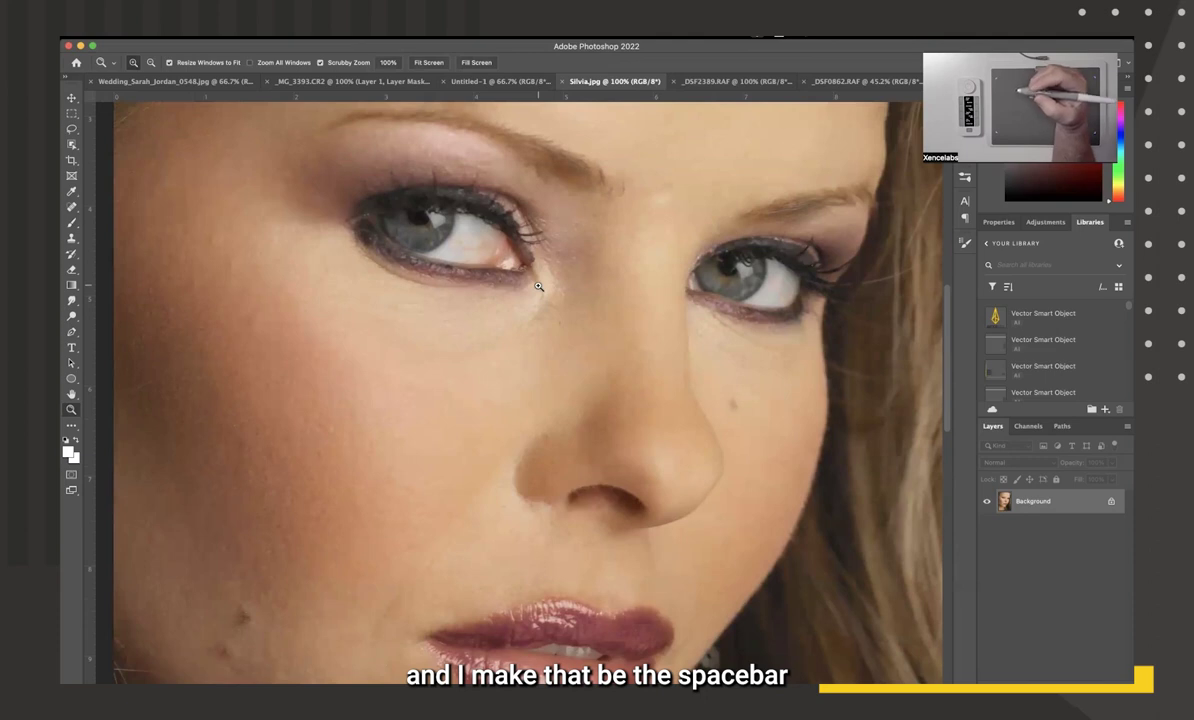
left_click_drag(527, 233, 521, 331)
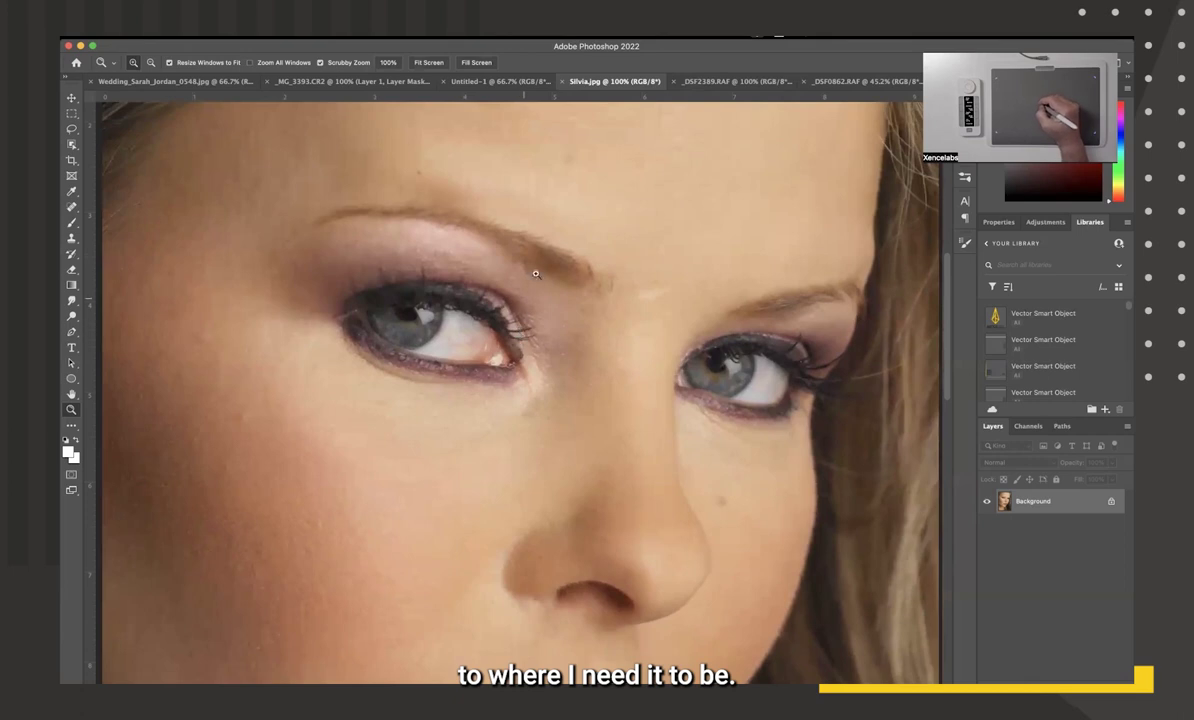
left_click_drag(564, 263, 546, 317)
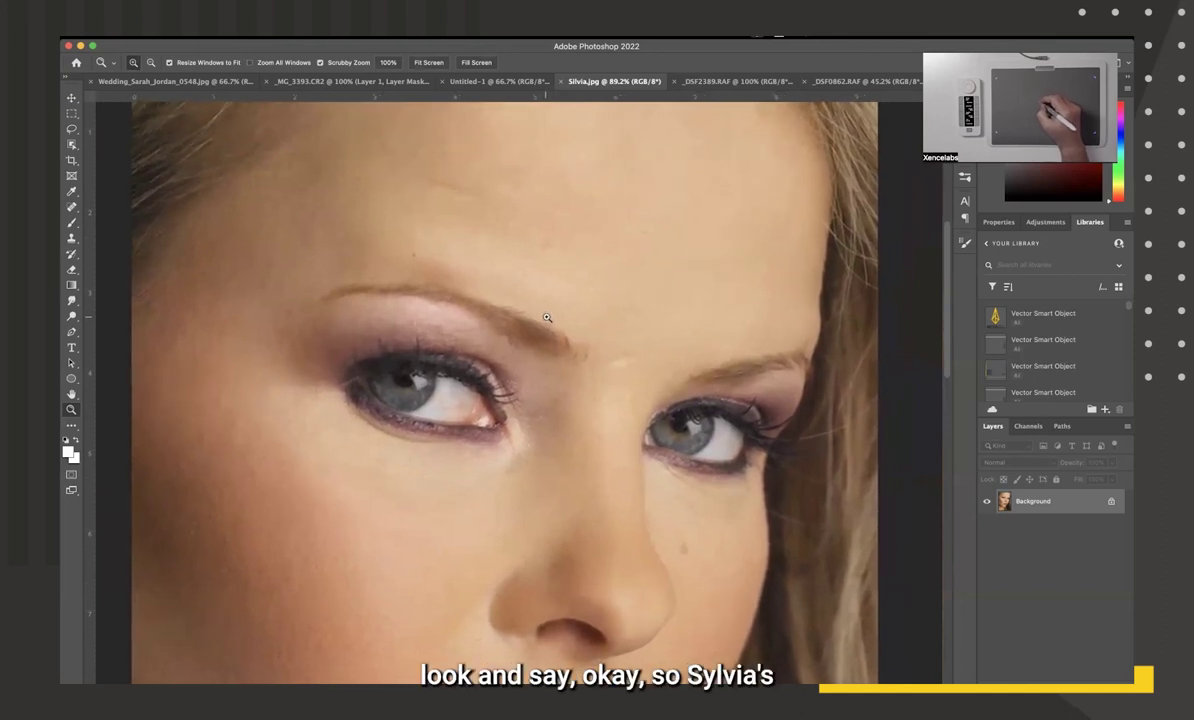
- Choose the Spot Healing Brush and vary its size down and back up in increments, finishing at 100 px
left_click(71, 206)
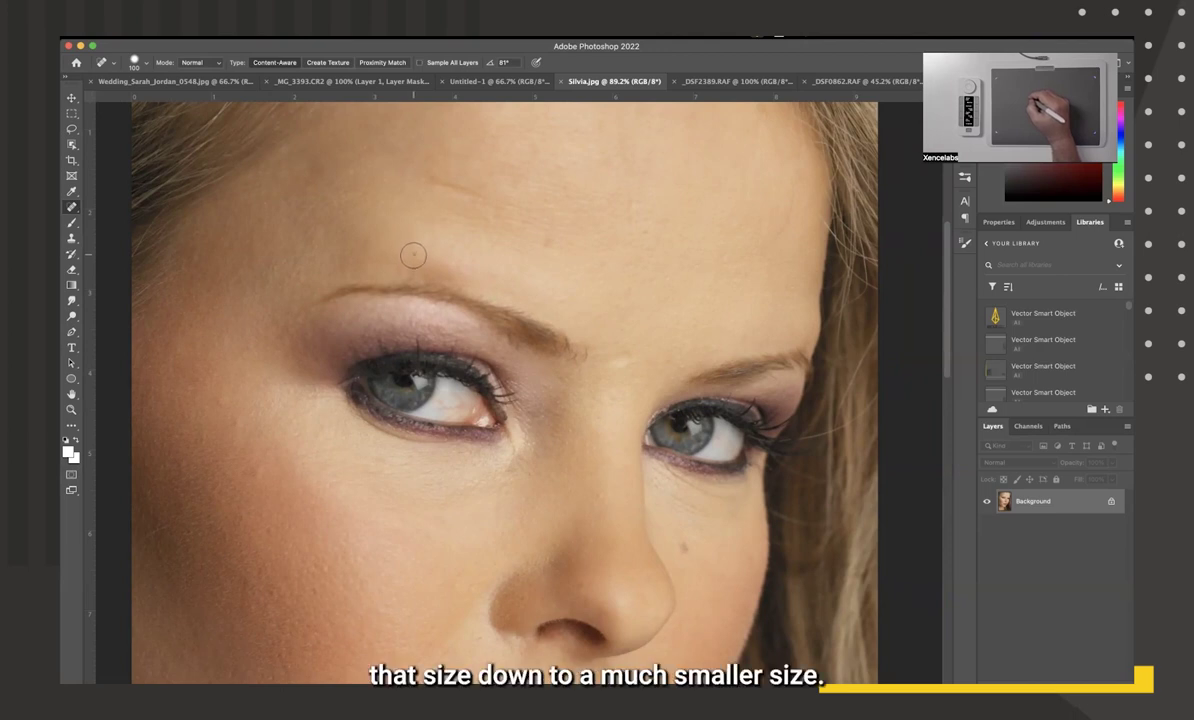
key("bracketleft")
key("bracketleft")
key("bracketleft")
key("bracketleft")
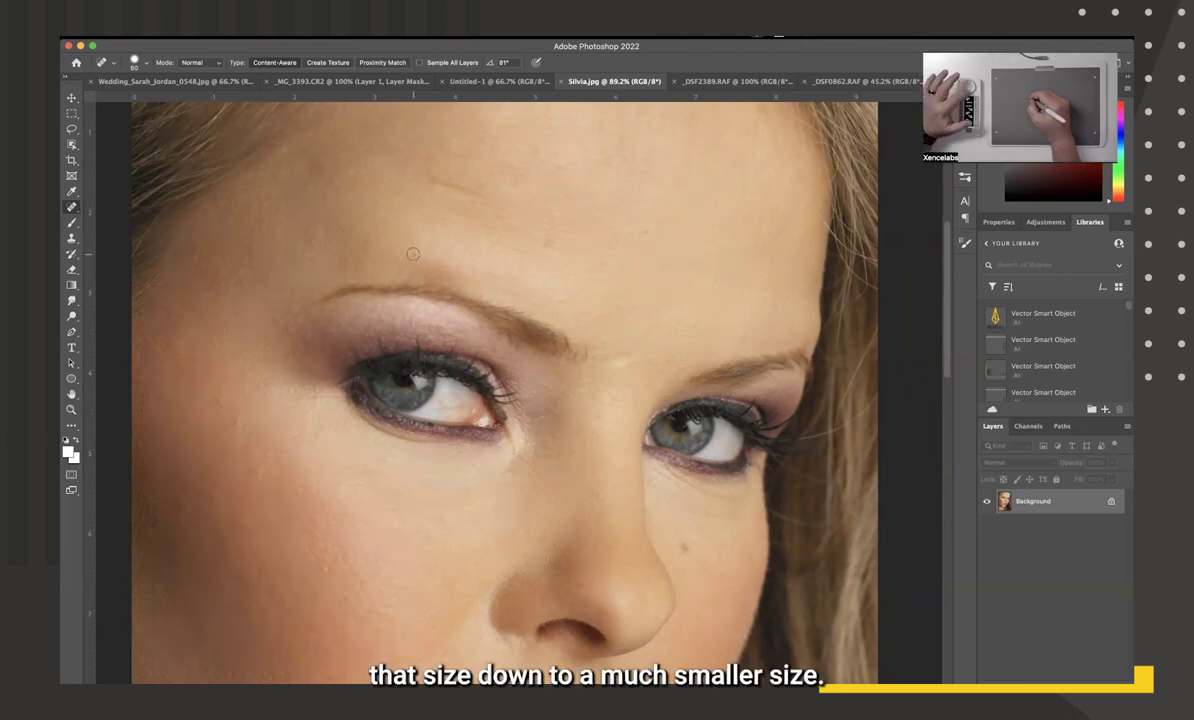
key("bracketleft")
key("bracketleft")
key("bracketleft")
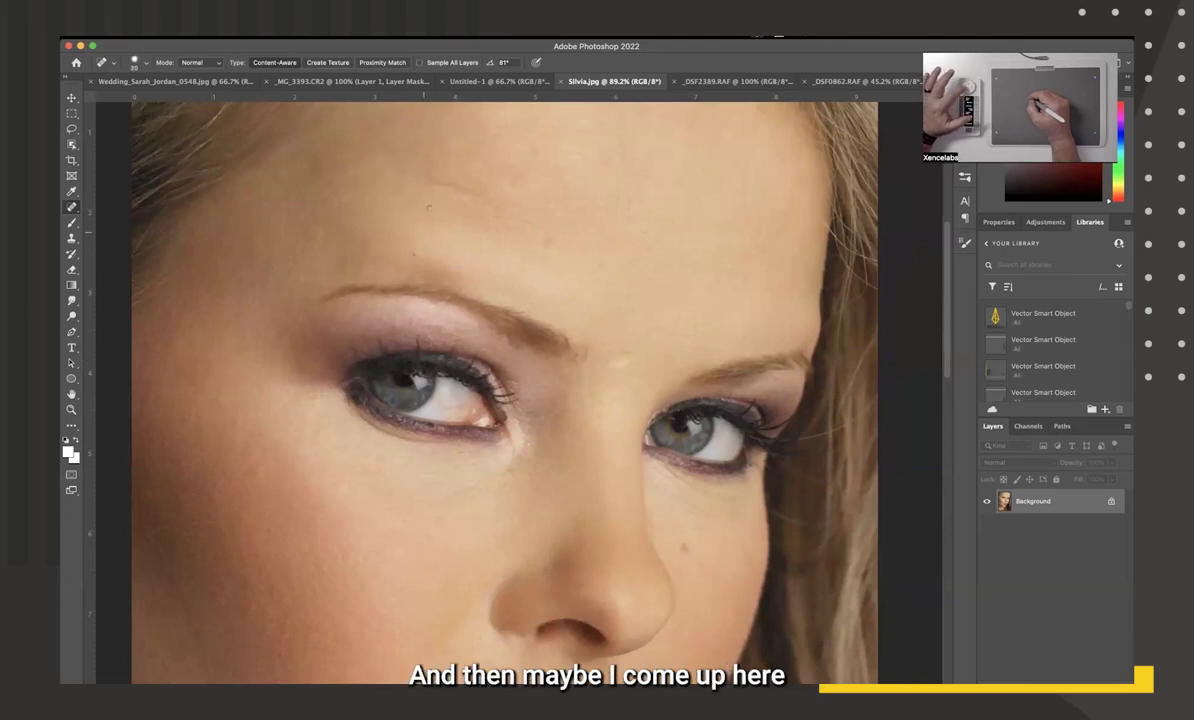
key("bracketright")
key("bracketright")
key("bracketright")
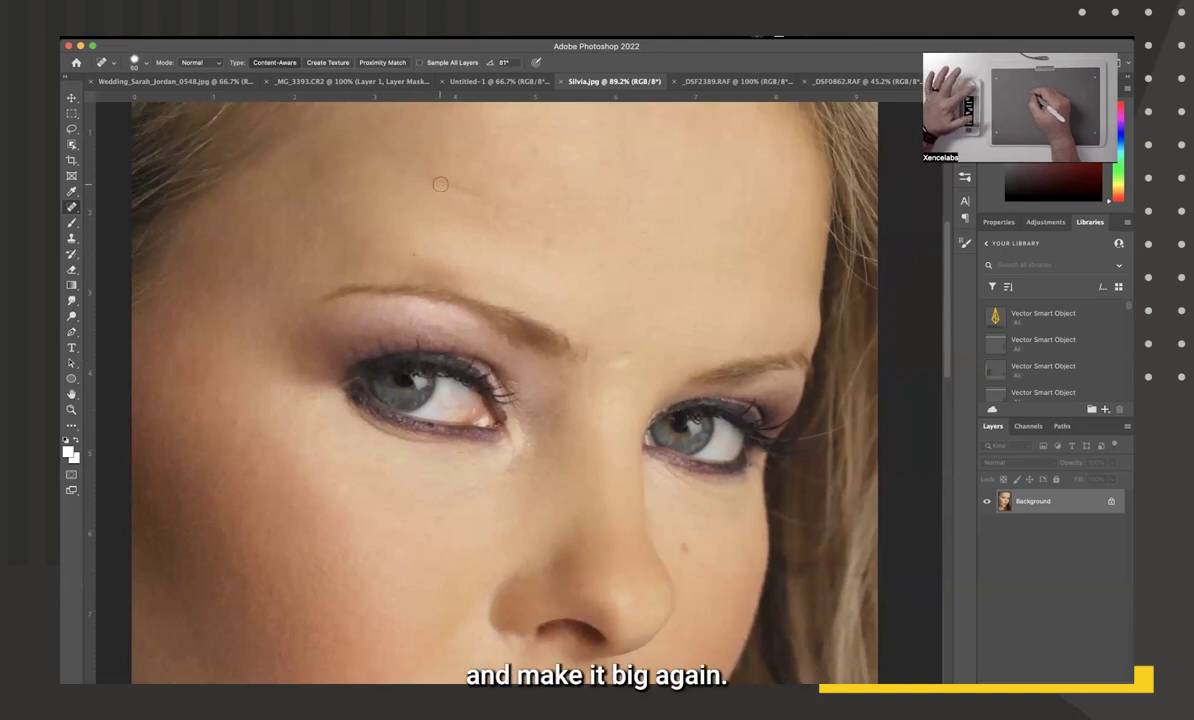
key("bracketright")
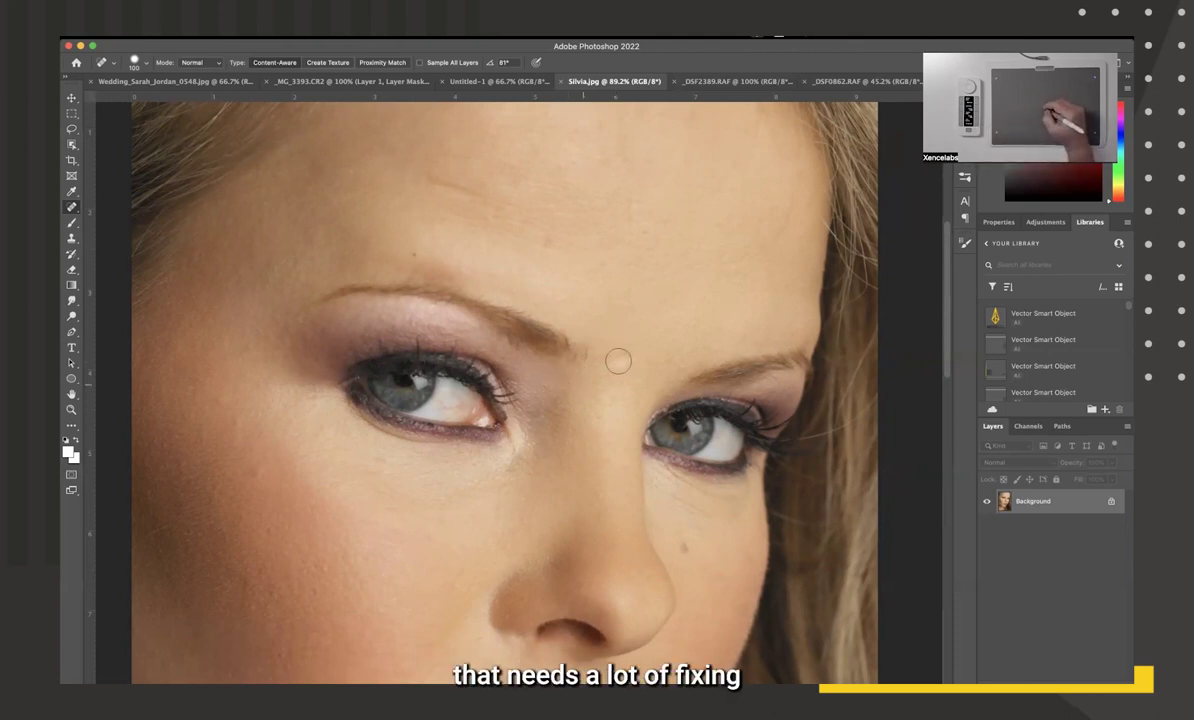
- Heal the skin between the eyebrows, the forehead lines, the spot above the eyebrow and the mole on the cheek beside the nose
mouse_move(621, 355)
left_mouse_down()
mouse_move(614, 364)
mouse_move(628, 348)
left_mouse_up()
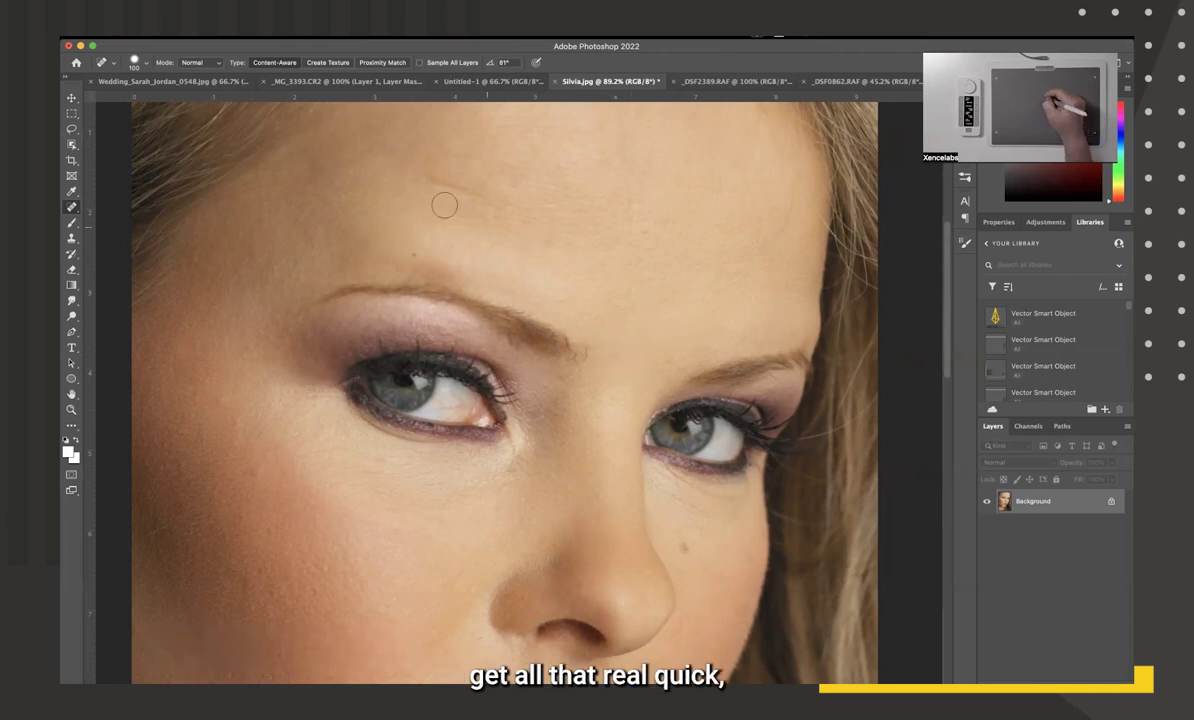
mouse_move(432, 182)
left_mouse_down()
mouse_move(484, 194)
mouse_move(447, 203)
left_mouse_up()
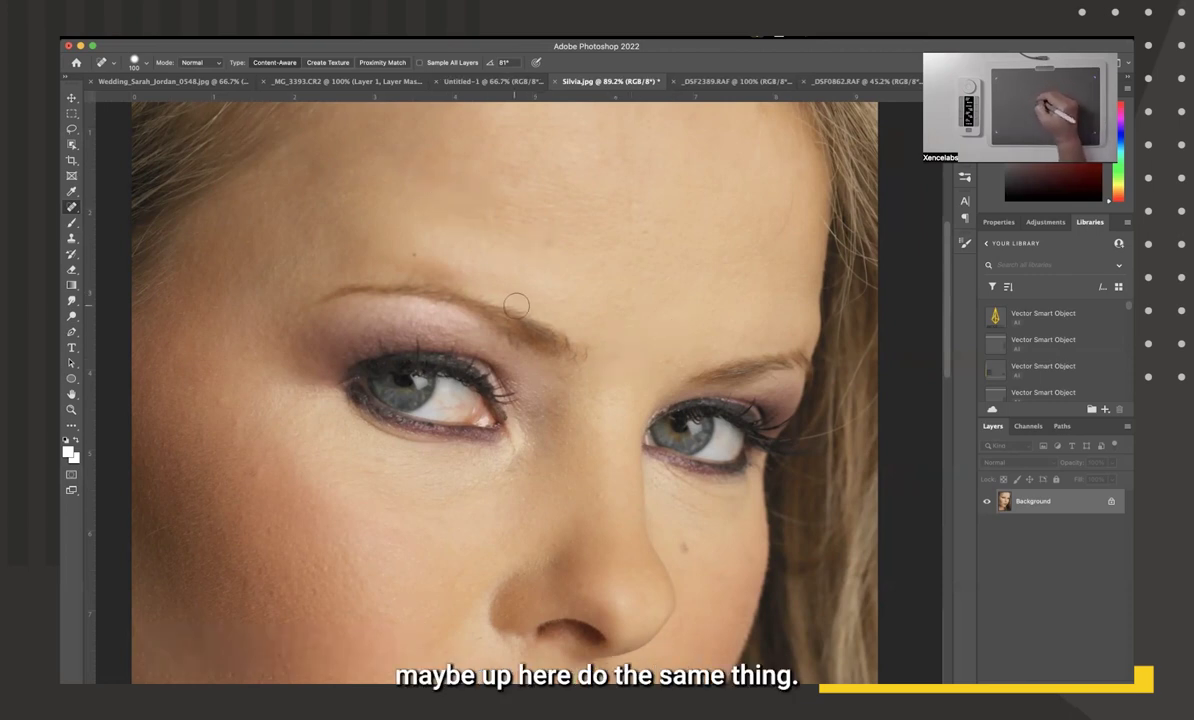
left_click(511, 229)
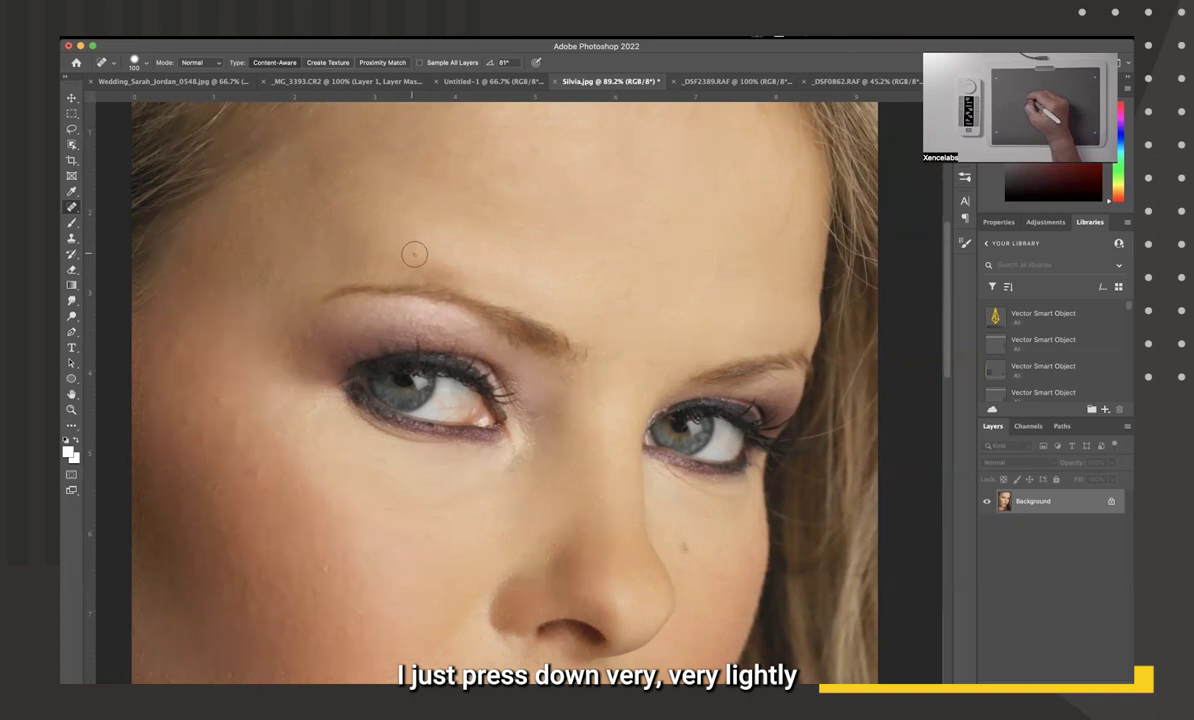
left_click(413, 254)
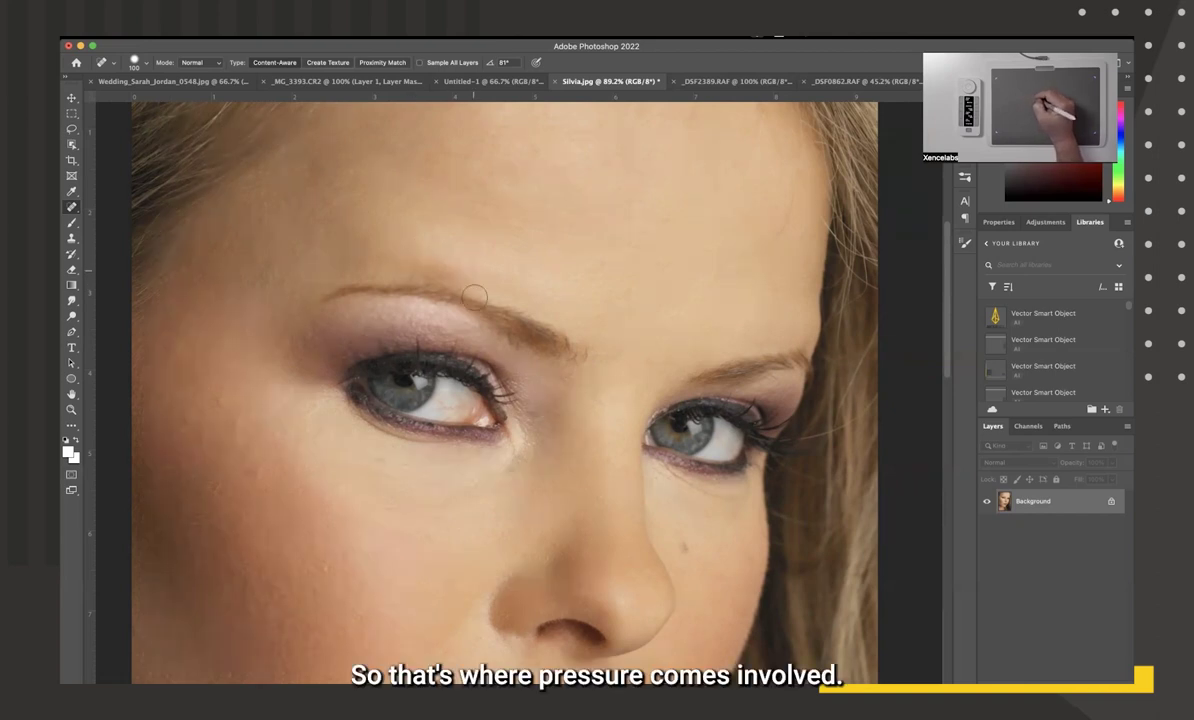
left_click_drag(684, 550, 684, 548)
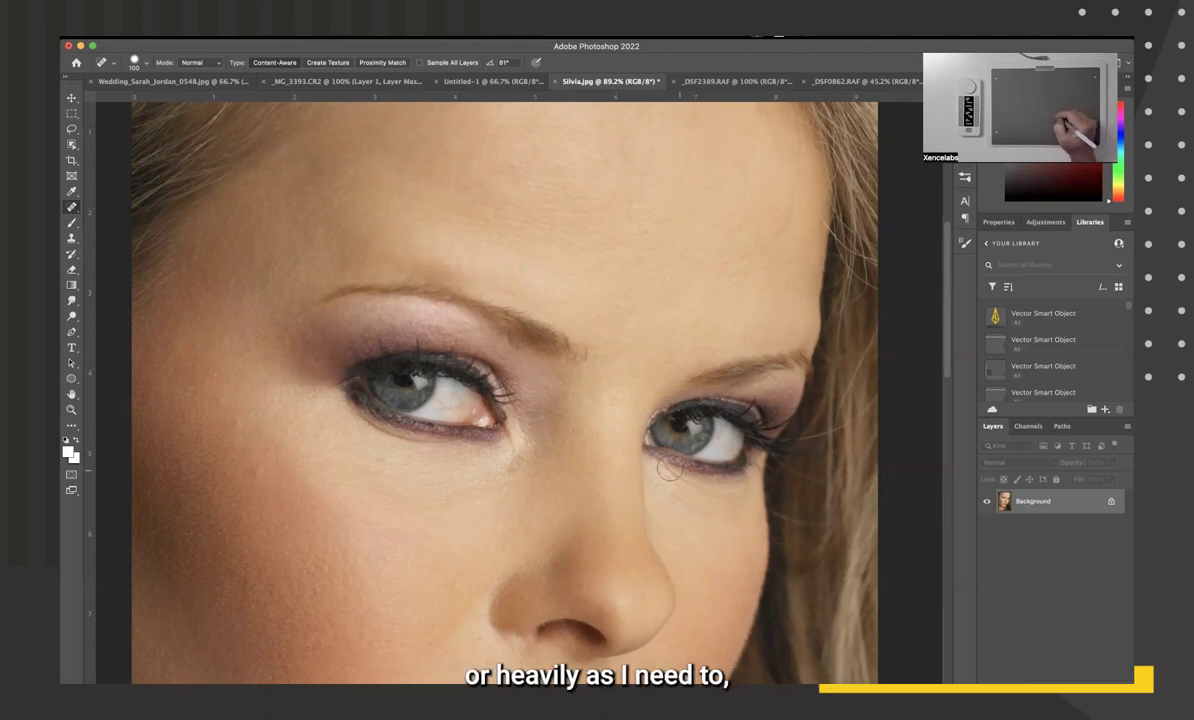
- Heal the two moles on the lower cheek, the skin between nose and jaw, and the blemishes on the chin and neck
left_click_drag(636, 479, 741, 155)
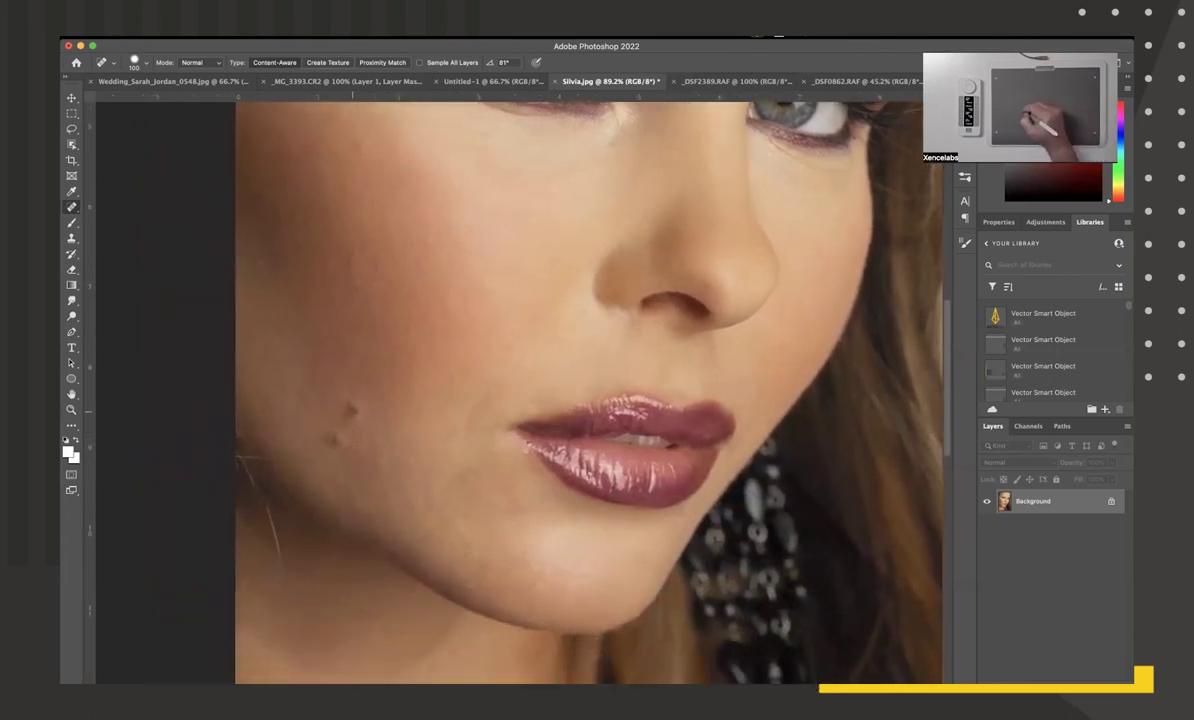
left_click(351, 413)
left_click_drag(335, 440, 328, 438)
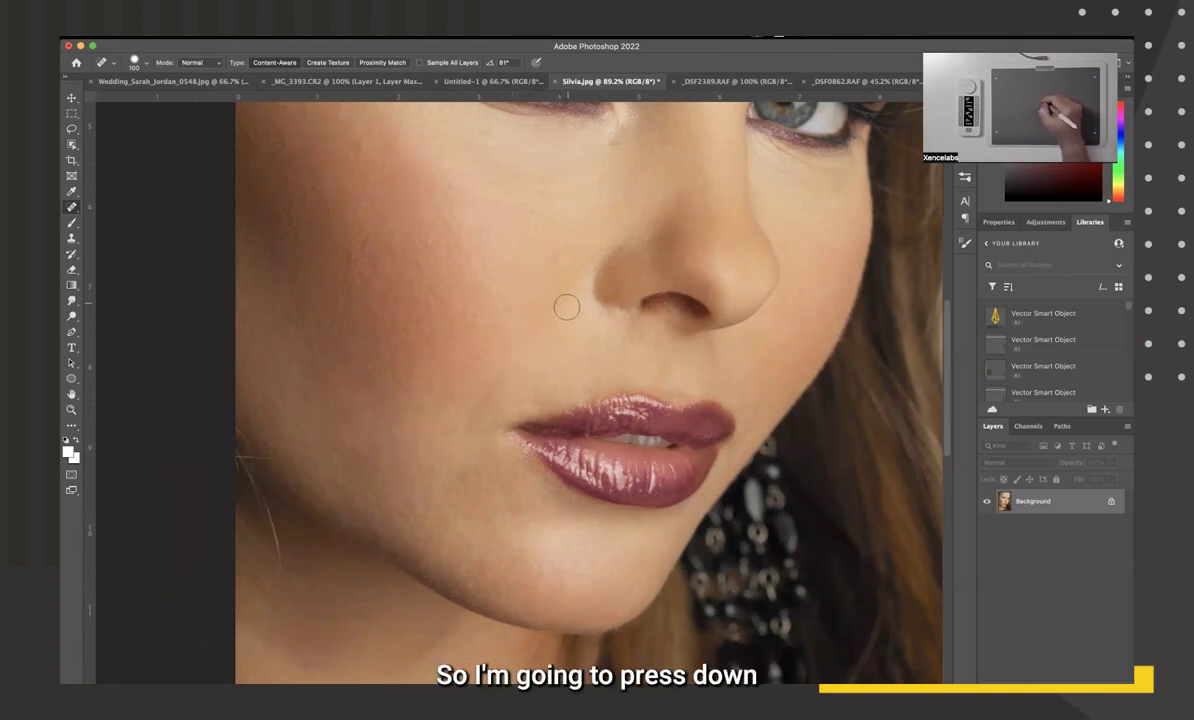
left_click_drag(546, 323, 467, 430)
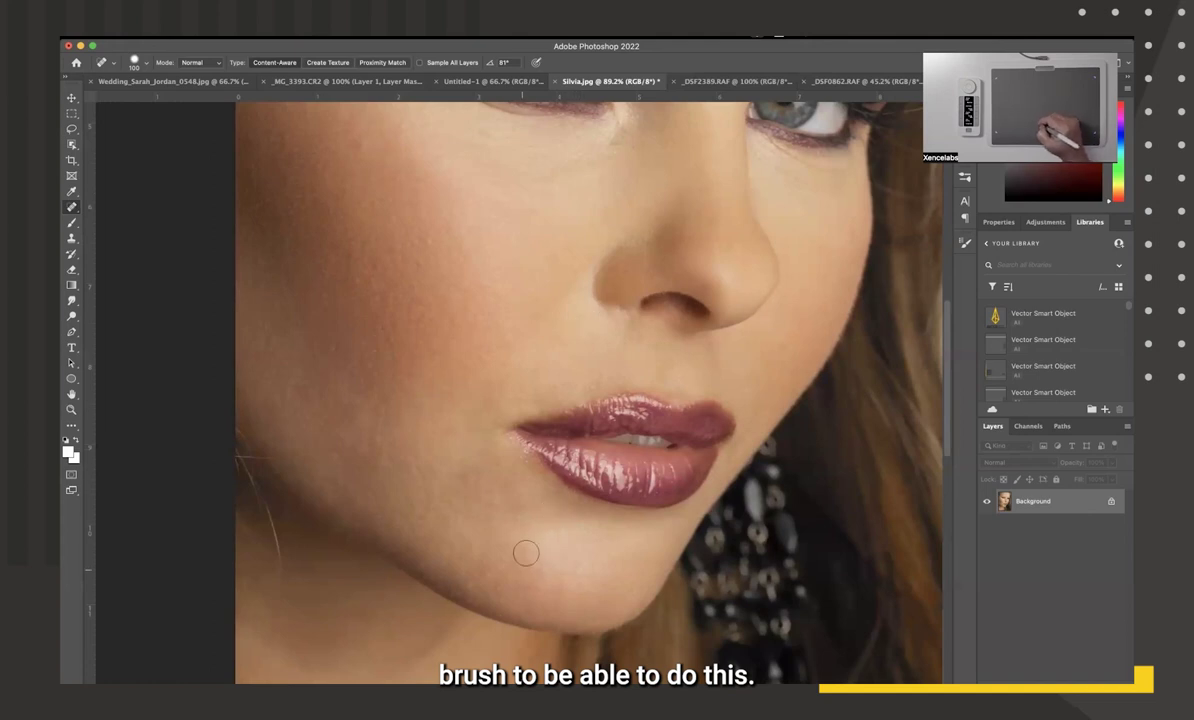
left_click_drag(526, 553, 521, 549)
mouse_move(494, 496)
left_mouse_down()
mouse_move(568, 266)
mouse_move(565, 306)
mouse_move(566, 288)
left_mouse_up()
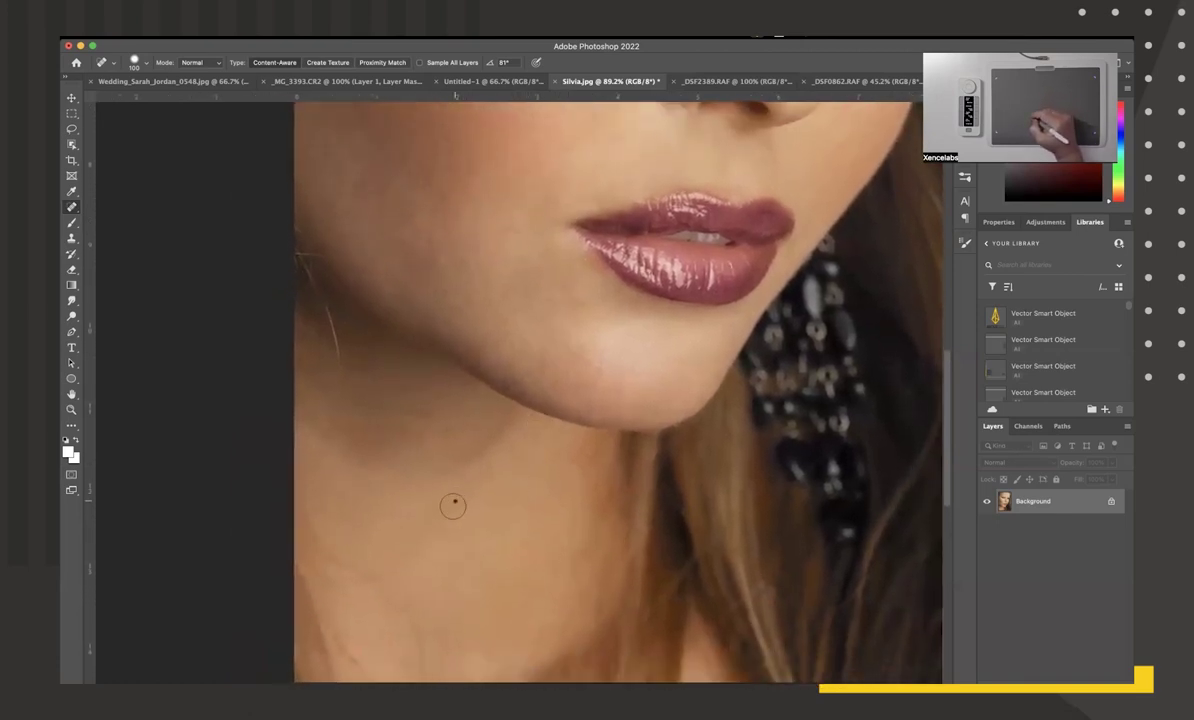
left_click(420, 428)
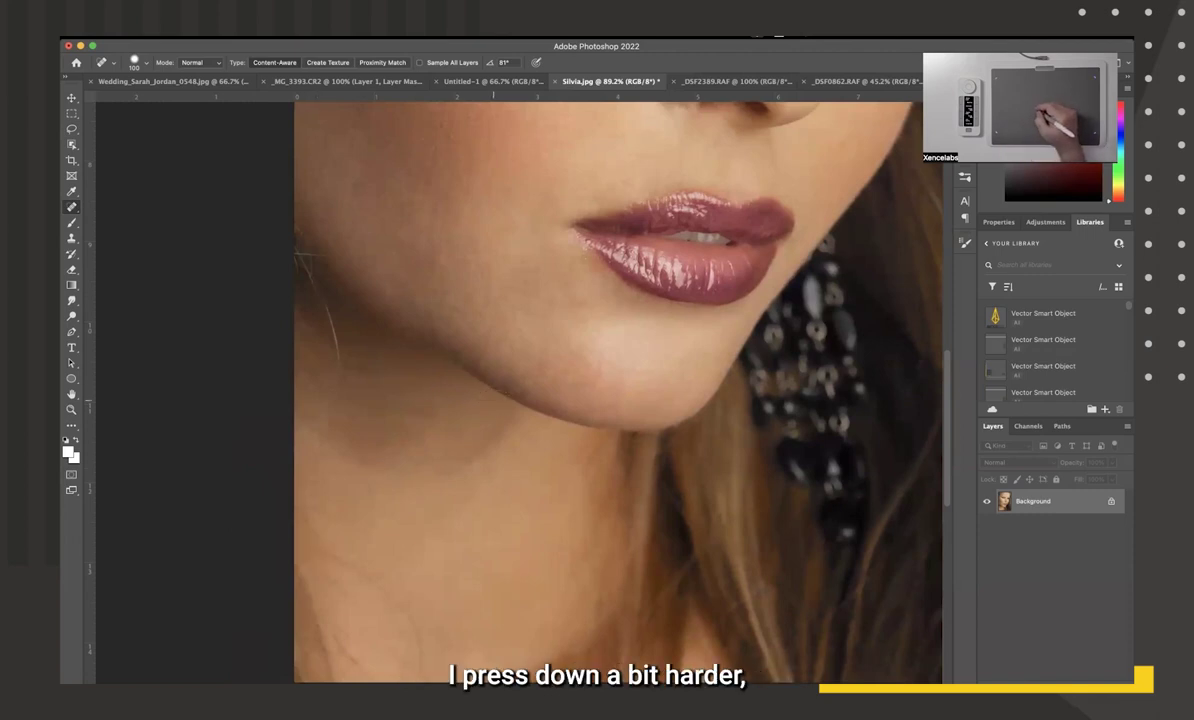
- Revert the retouched portrait to its last saved version
left_click_drag(523, 304, 485, 552)
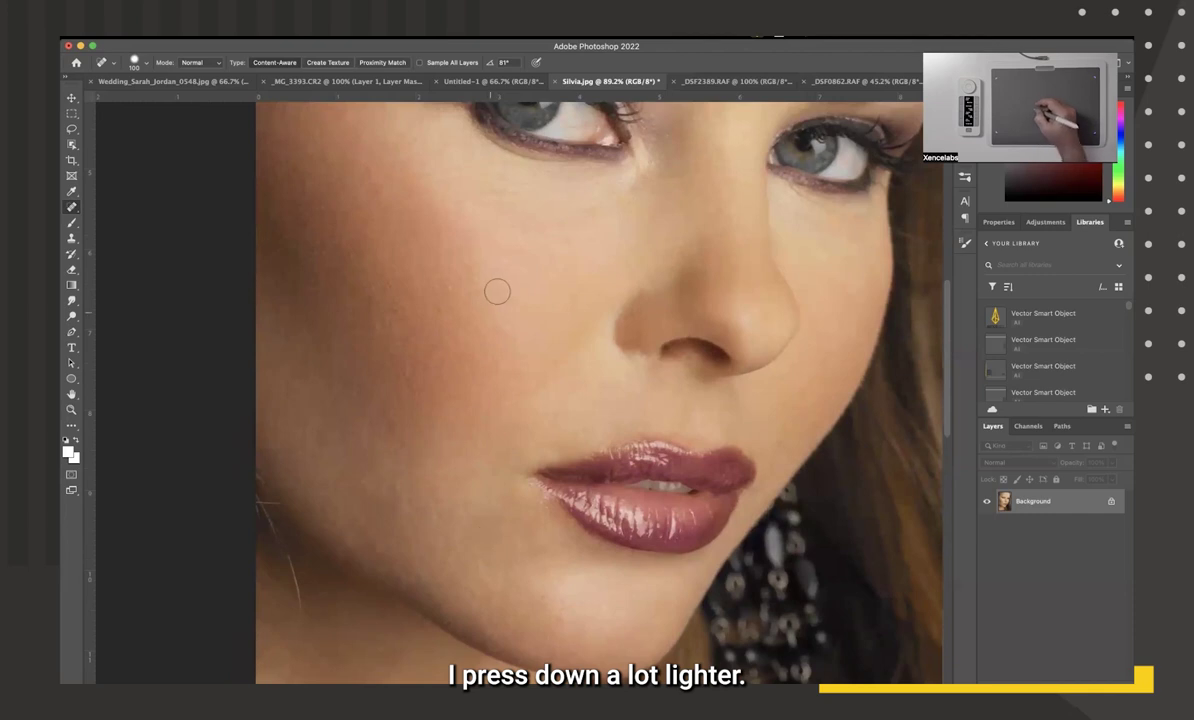
left_click_drag(509, 277, 437, 483)
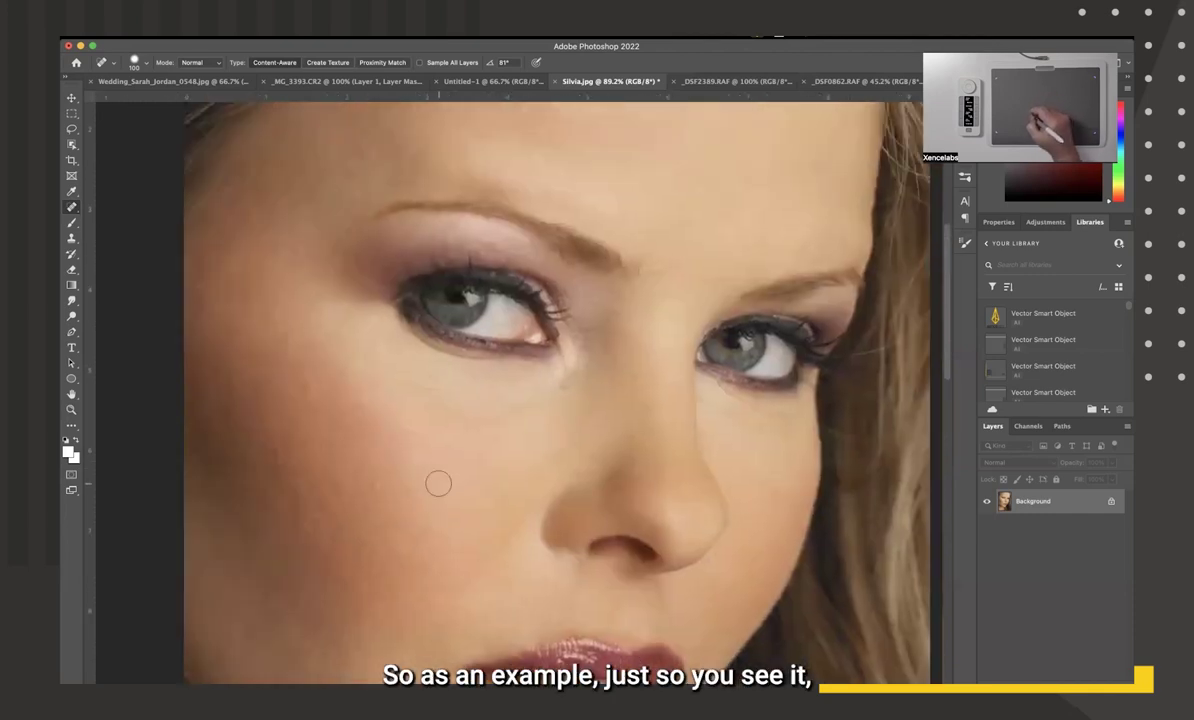
left_click(156, 37)
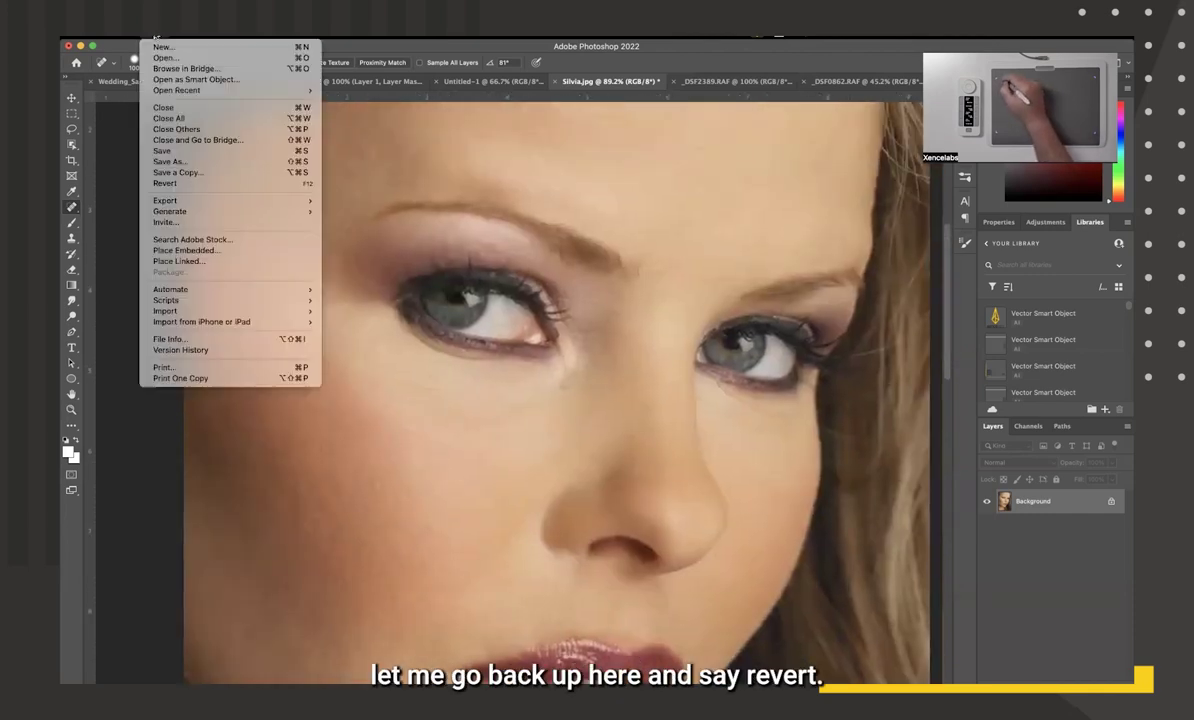
left_click(166, 184)
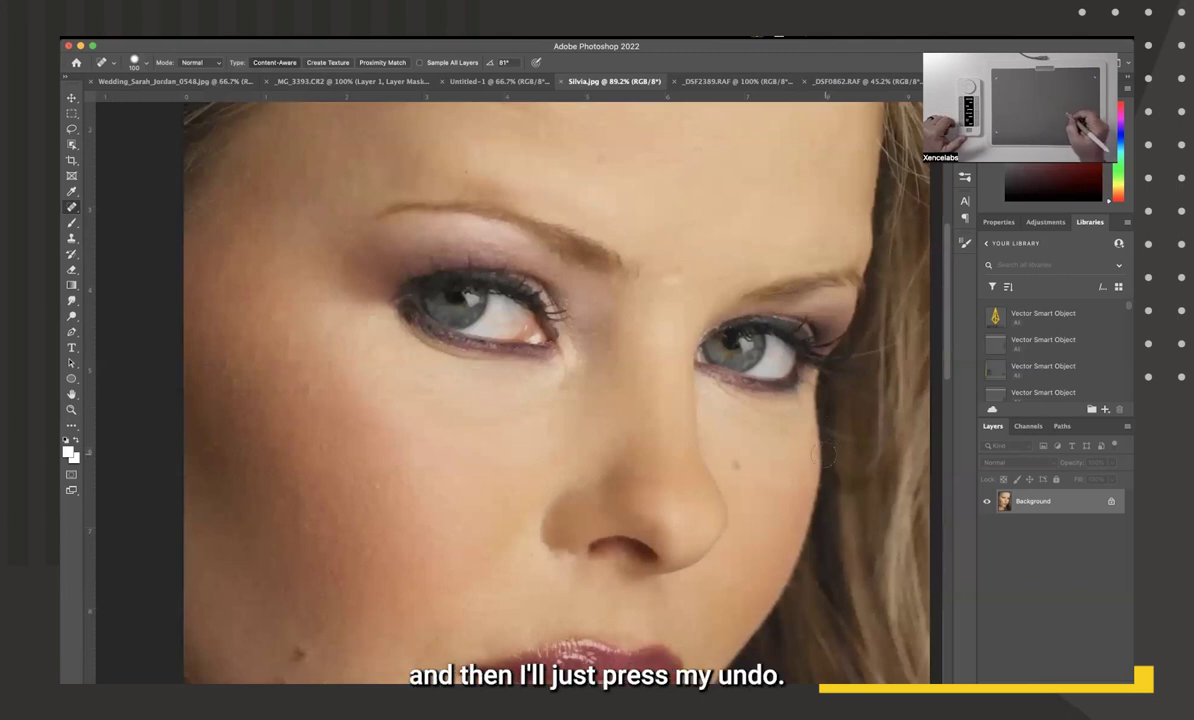
- Undo the revert of the portrait and heal the spots in the whites of both eyes
left_click(814, 451)
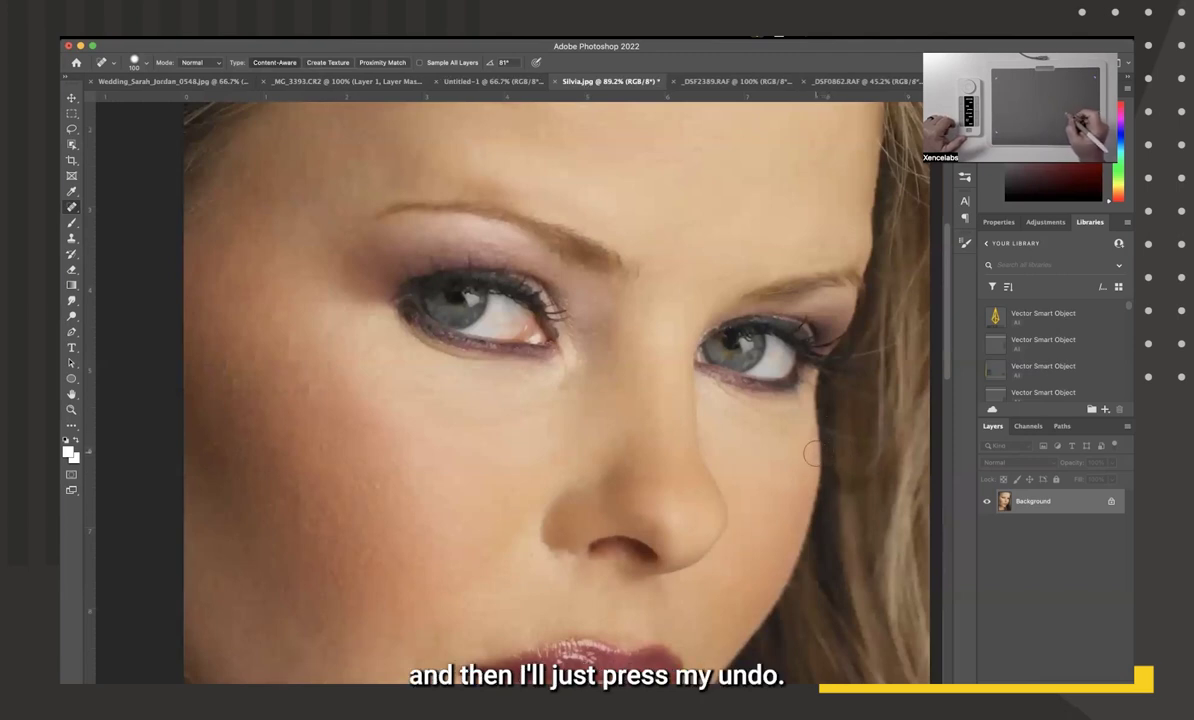
key("super+z")
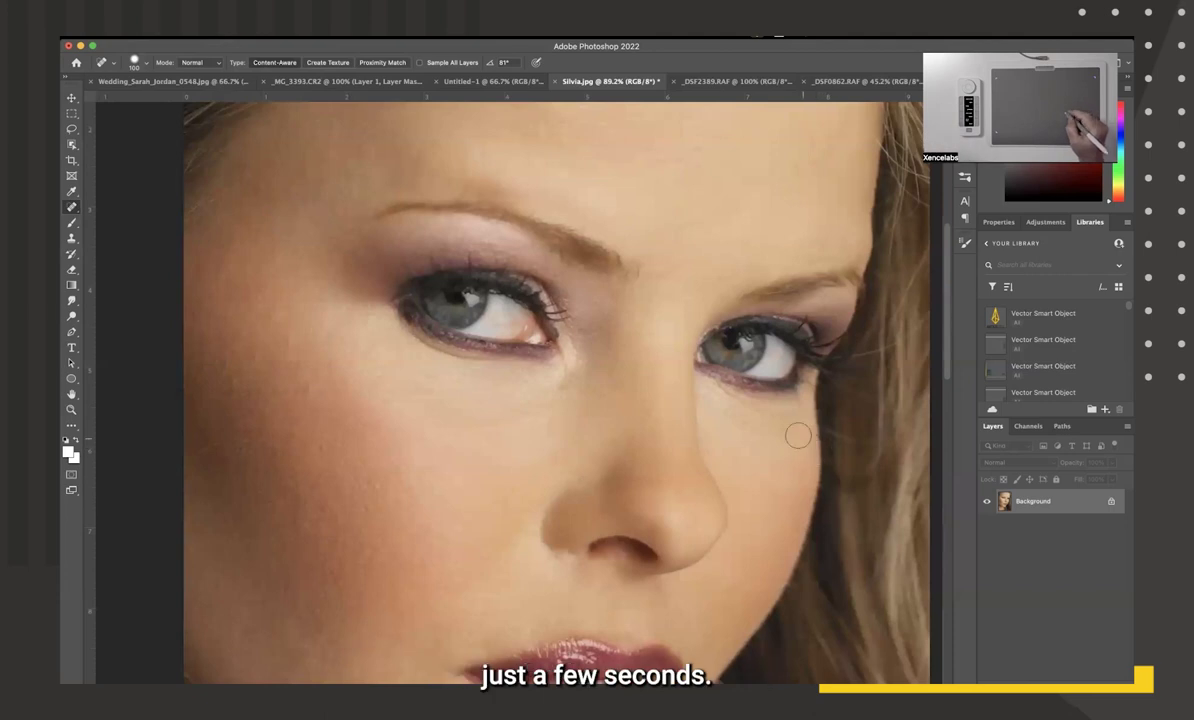
mouse_move(502, 322)
left_mouse_down()
mouse_move(514, 326)
mouse_move(504, 318)
left_mouse_up()
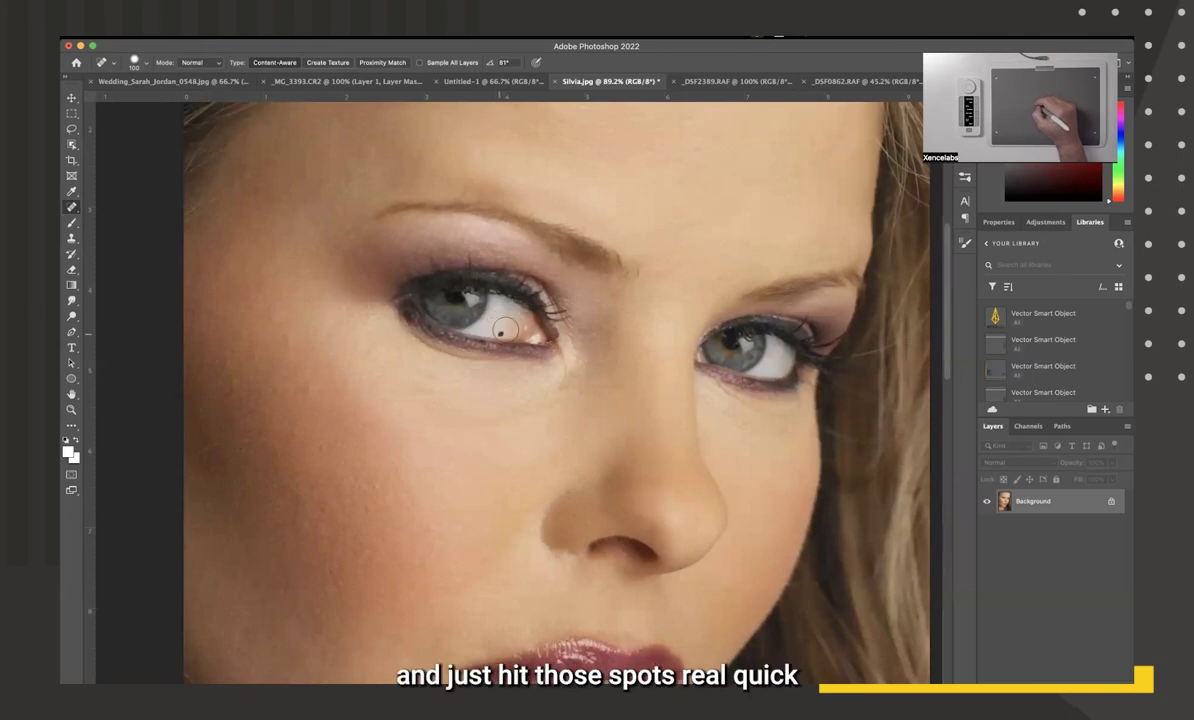
left_click_drag(493, 318, 493, 316)
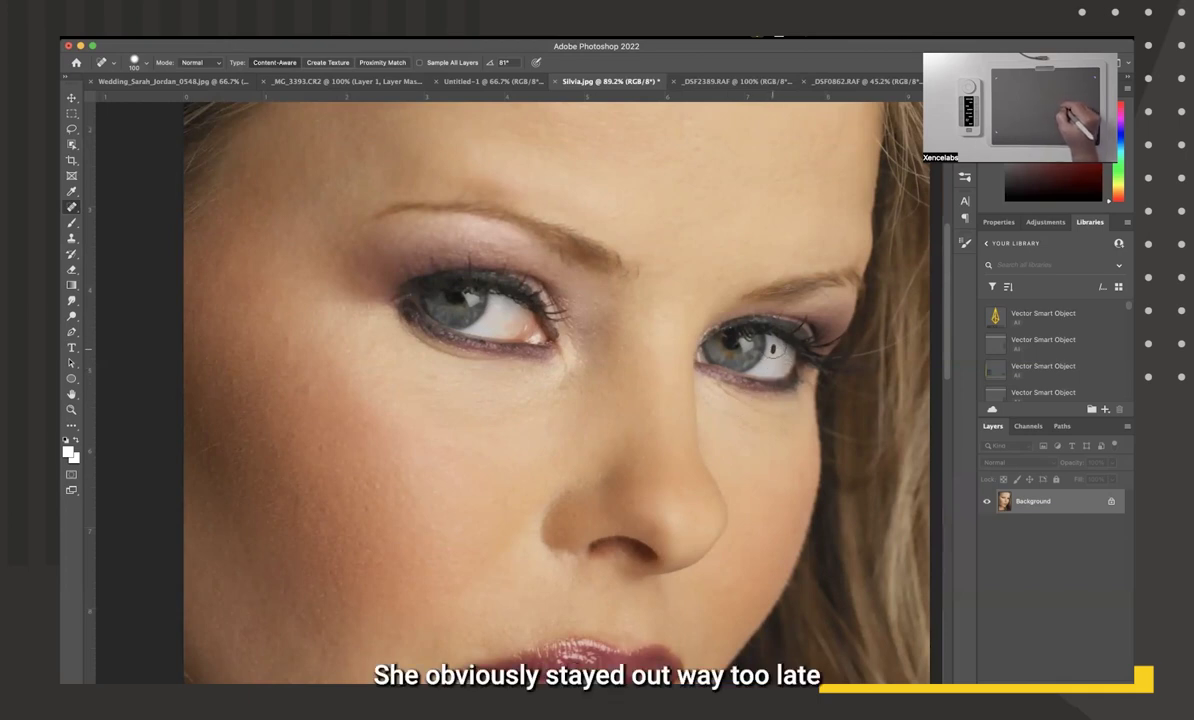
left_click_drag(773, 348, 778, 359)
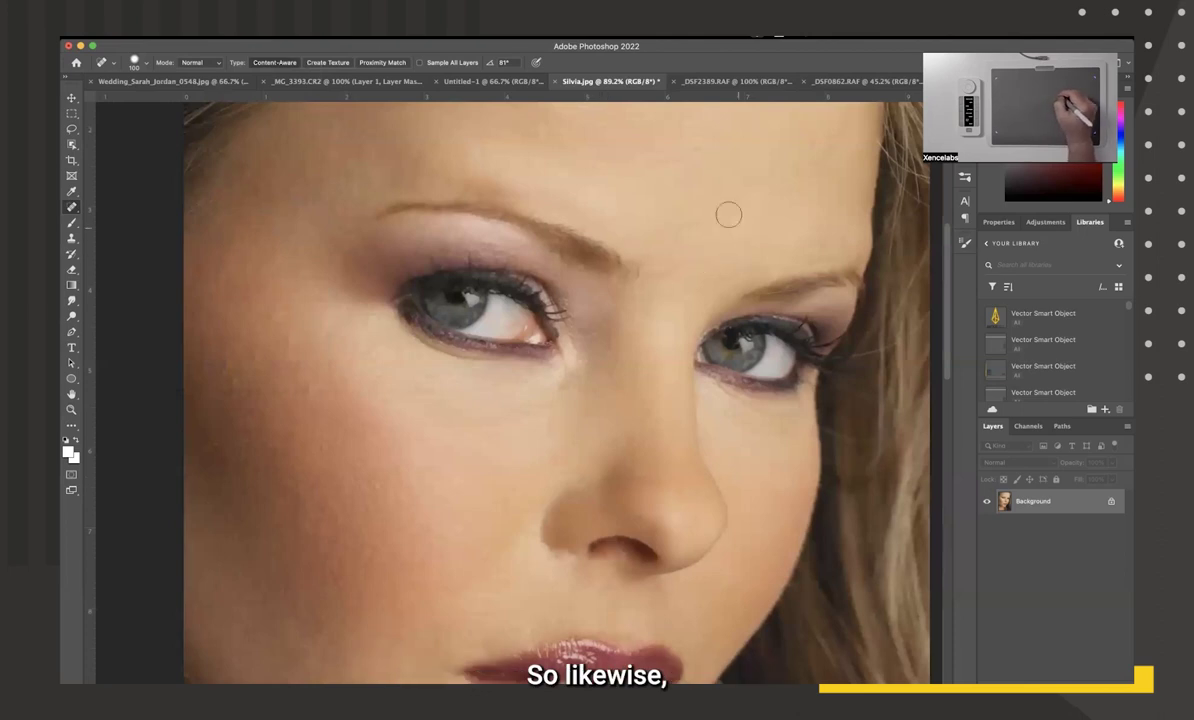
- Add a new layer to the butterfly photo _DSF2389.RAF and select the Brush tool
left_click(700, 81)
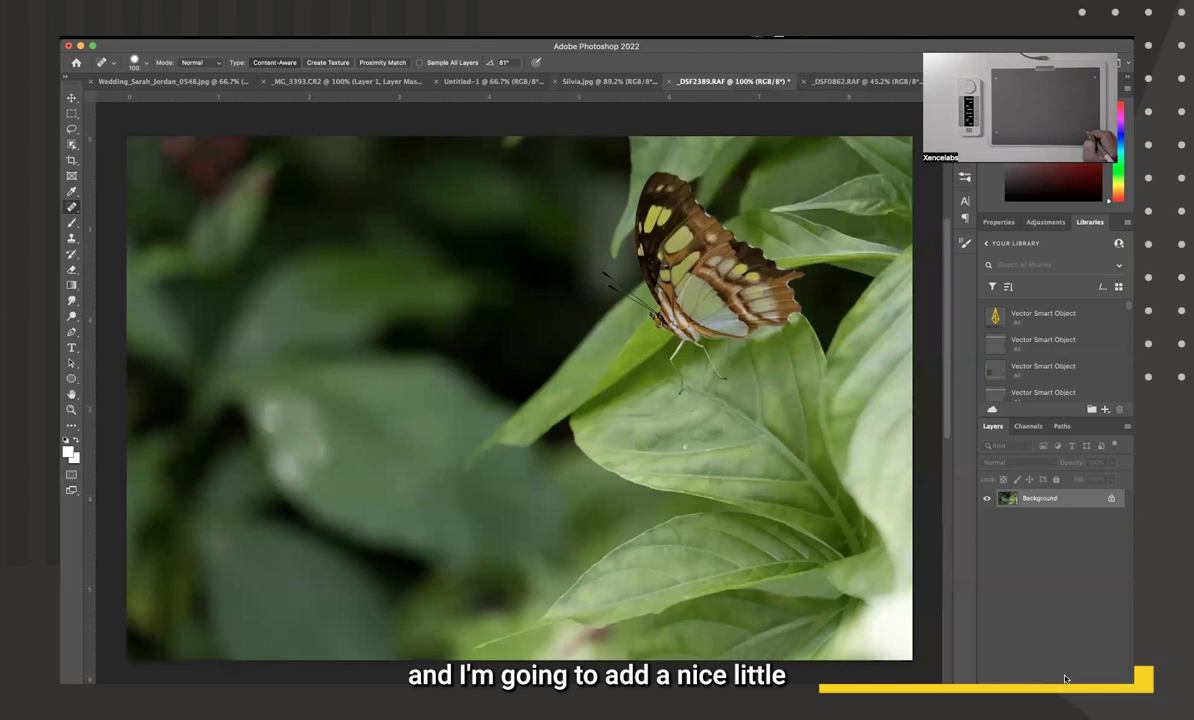
left_click(1097, 683)
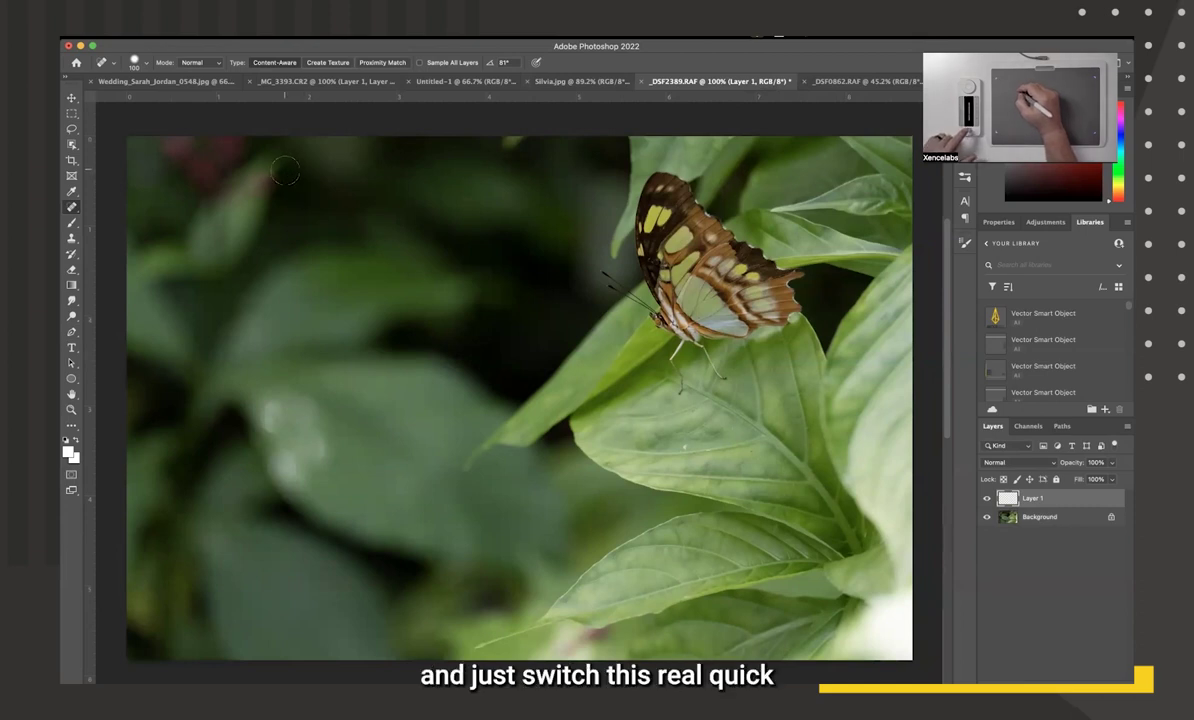
key("b")
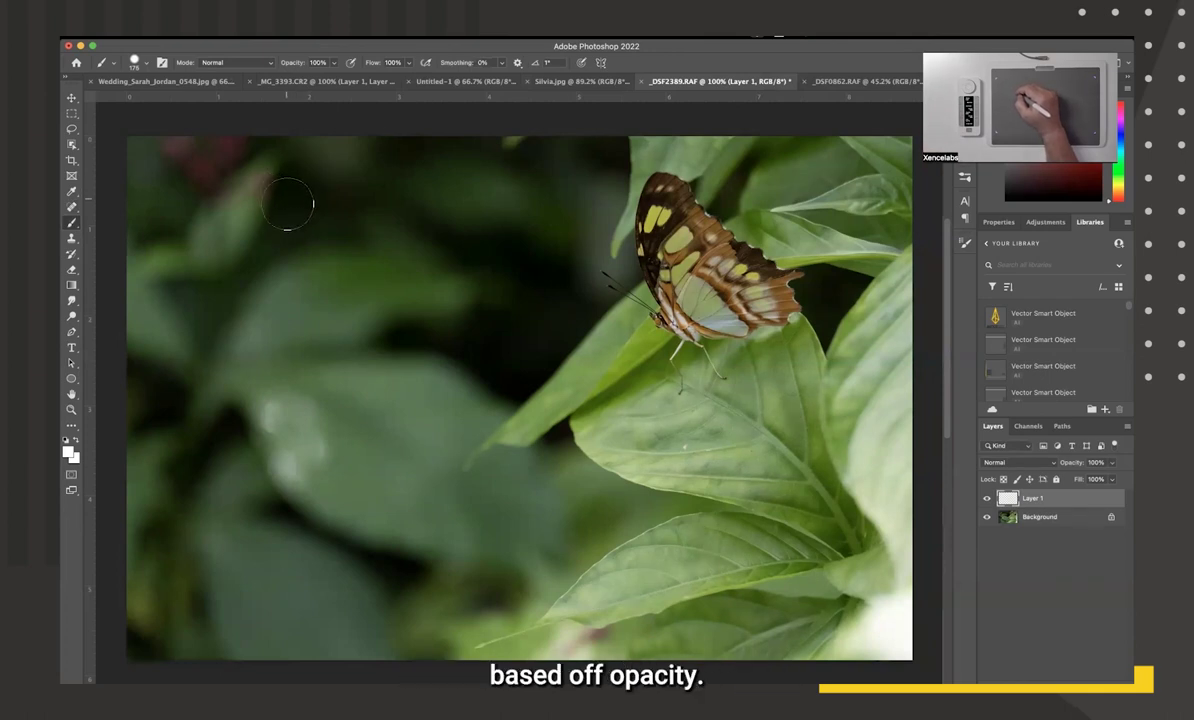
- Set up a softer-edged brush with pen pressure controlling its opacity and black as the foreground colour
key("F5")
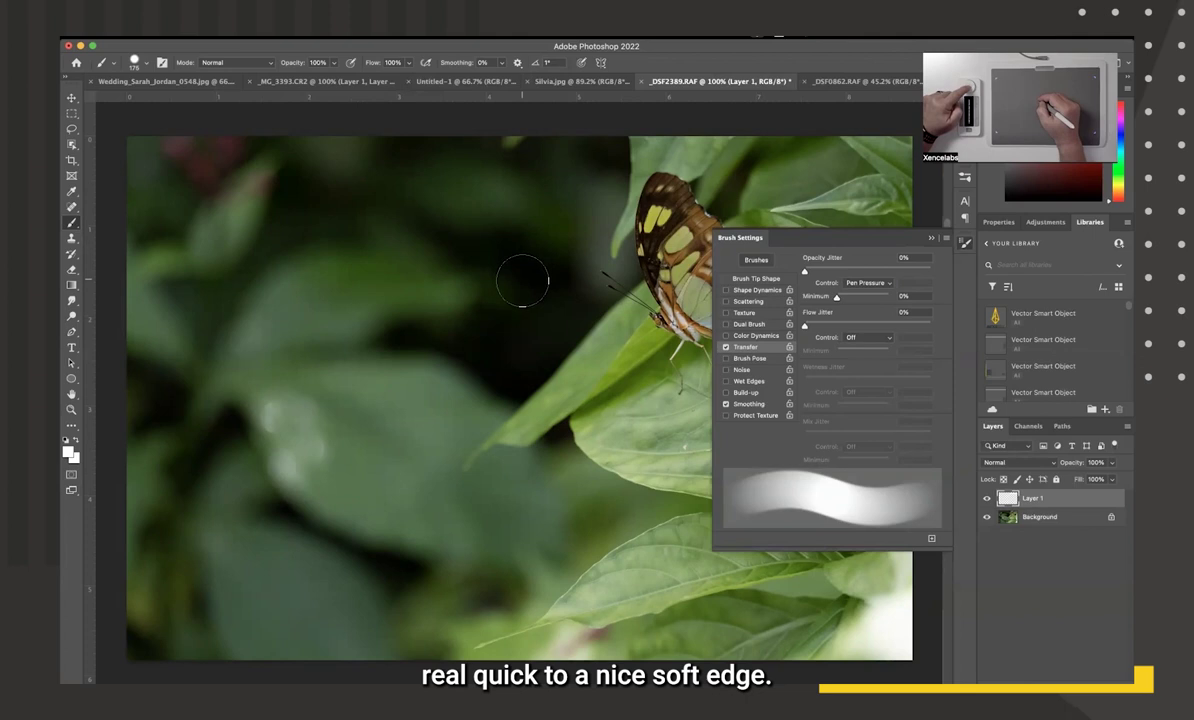
key("shift+bracketleft")
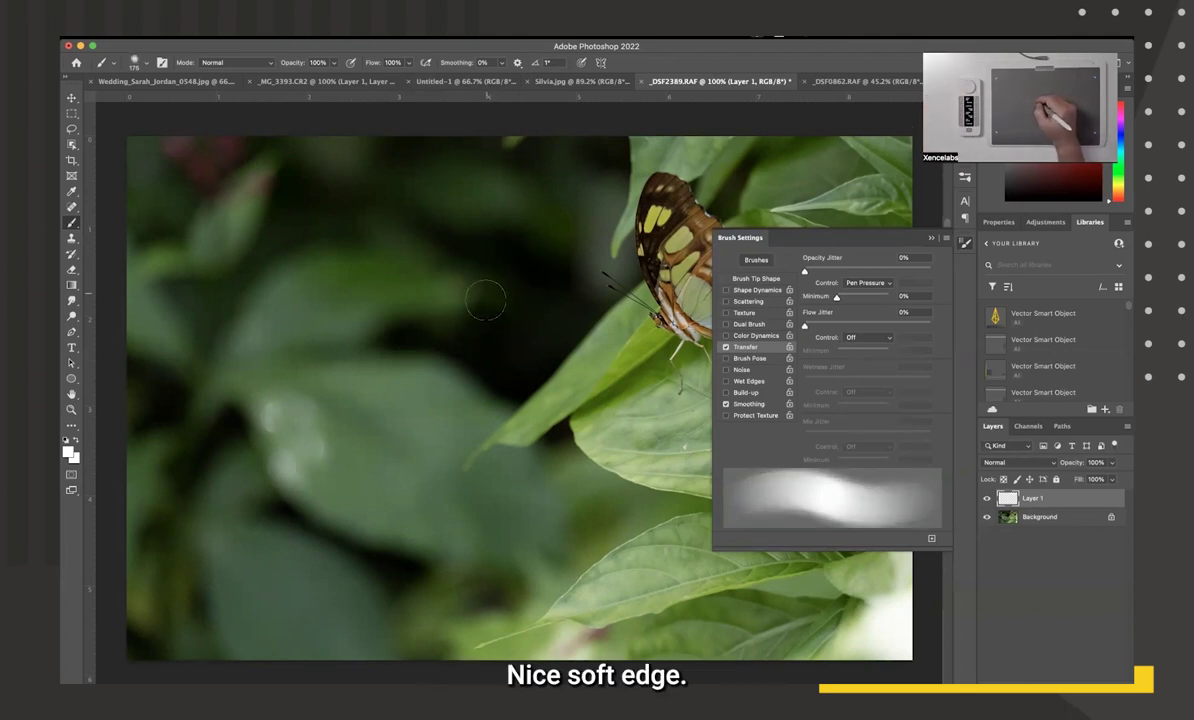
left_click(67, 441)
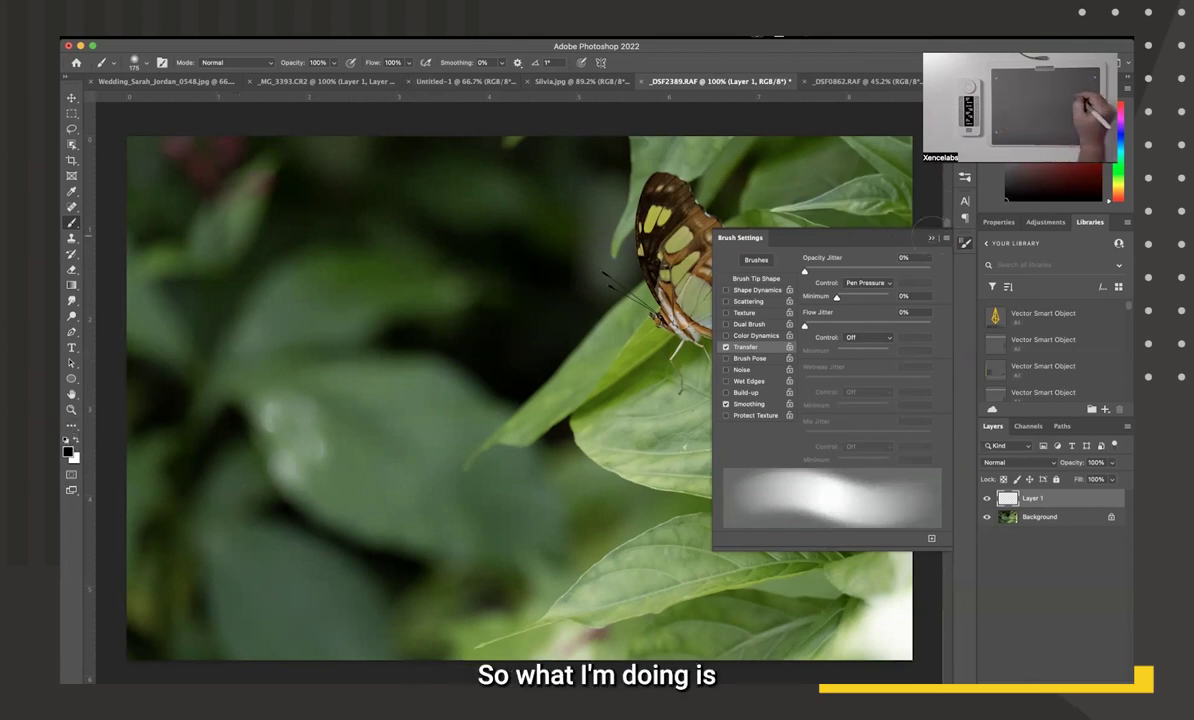
- Set the blend mode of Layer 1 to Soft Light
left_click(987, 498)
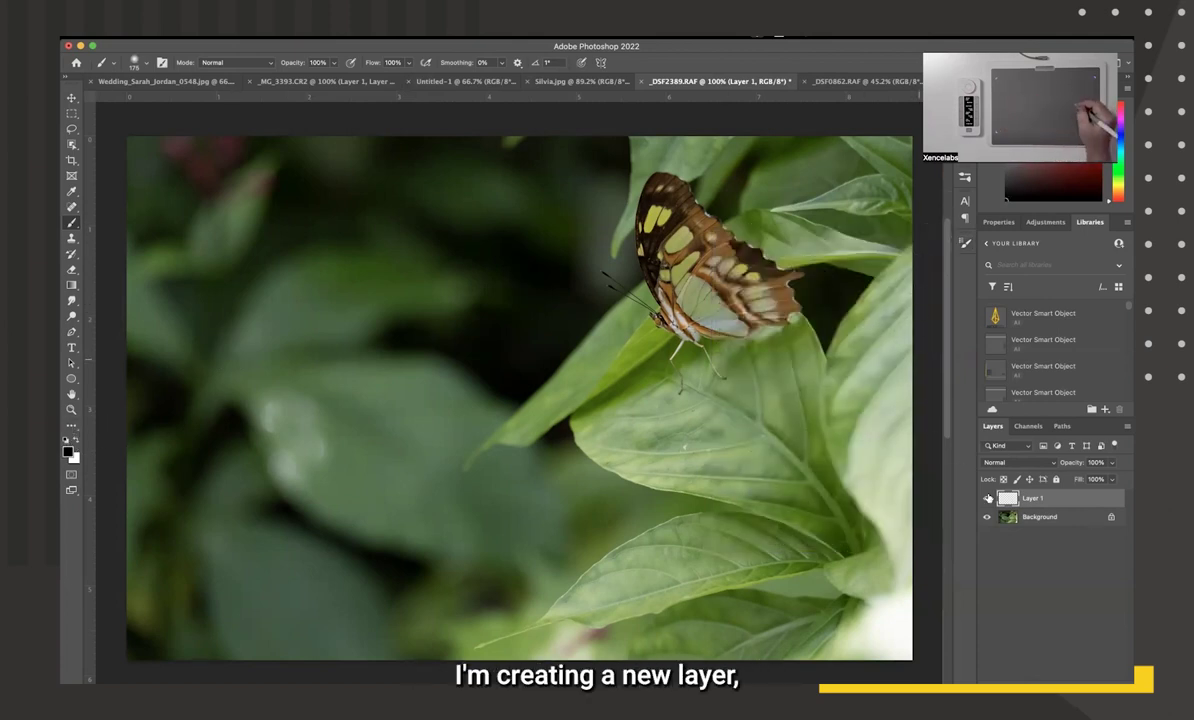
left_click(1040, 463)
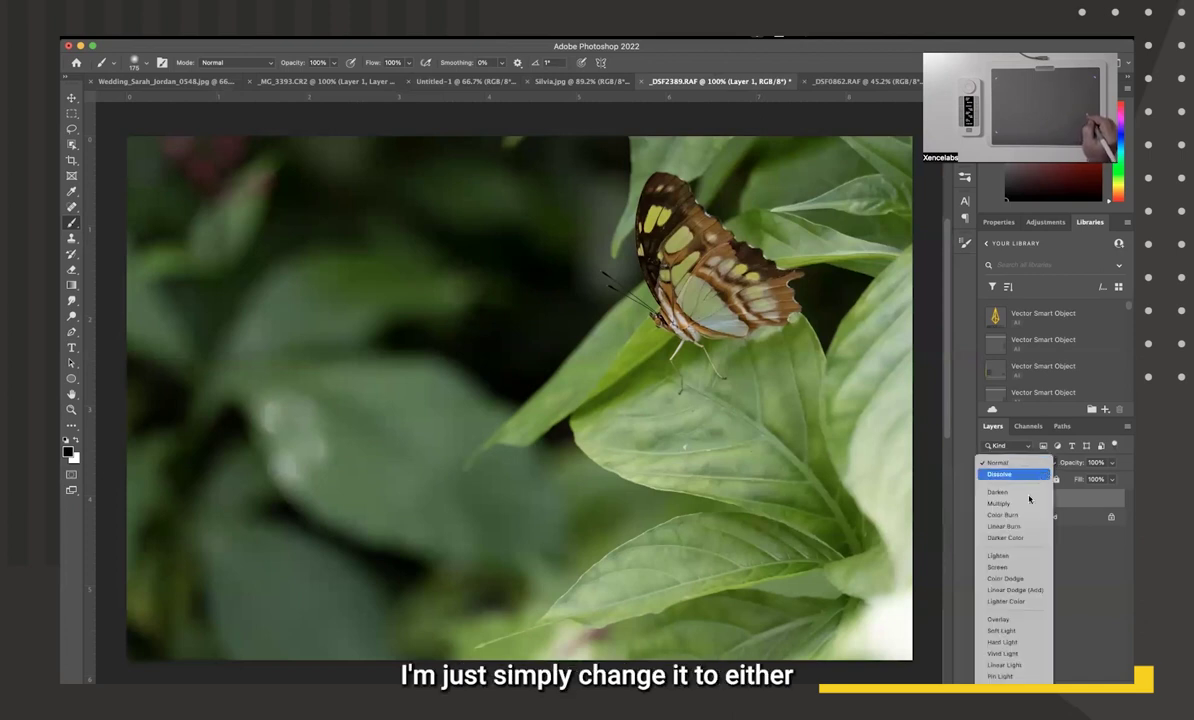
left_click(1015, 632)
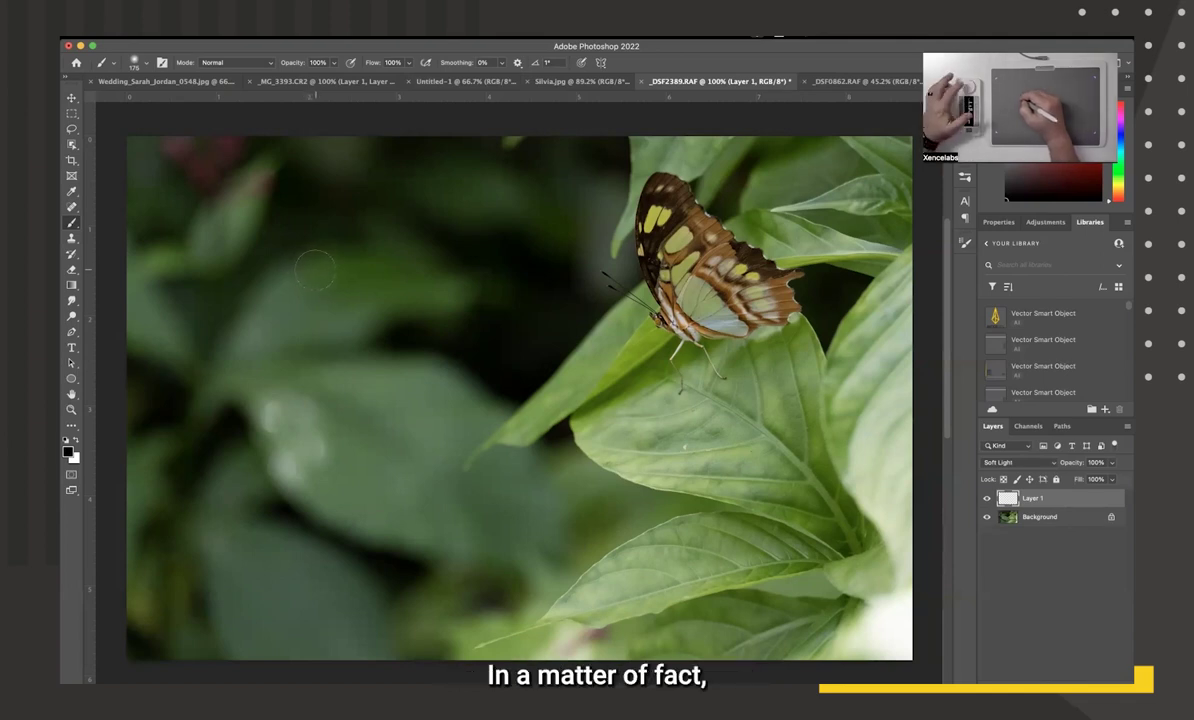
- Enlarge the brush to 600 px and darken the blurred leaf background beside the butterfly with broad strokes on Layer 1
key("bracketright")
key("bracketright")
key("bracketright")
key("bracketright")
key("bracketright")
key("bracketright")
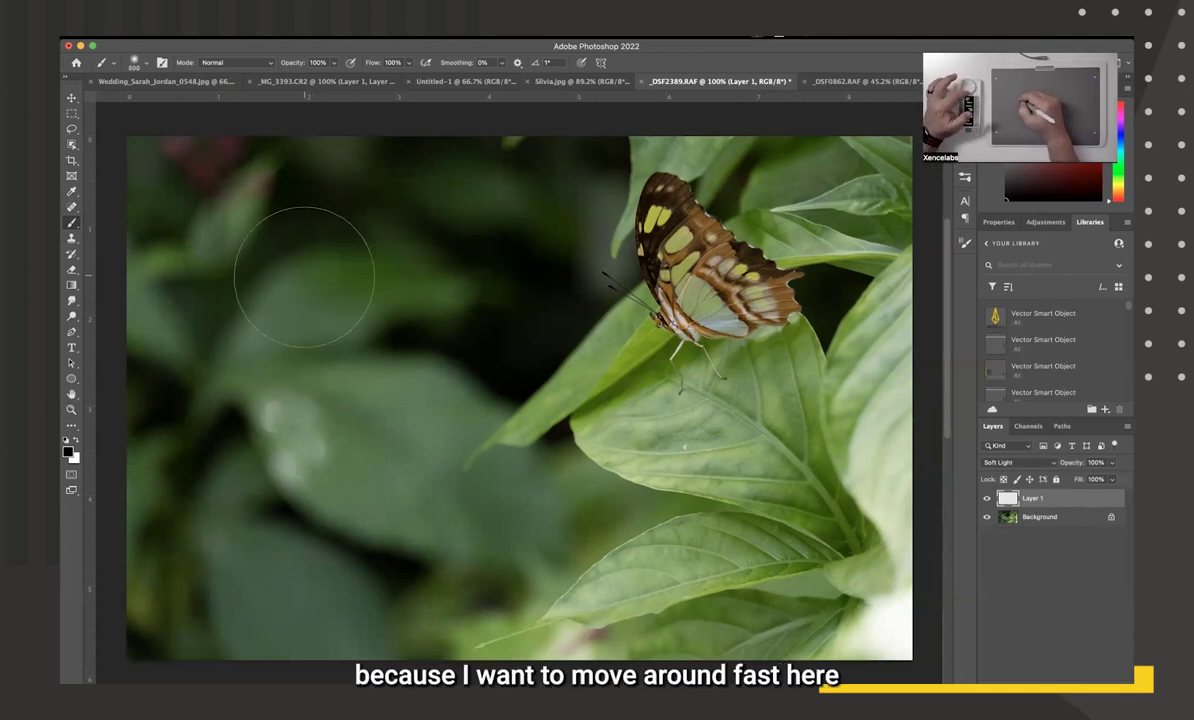
mouse_move(160, 200)
left_mouse_down()
mouse_move(250, 180)
mouse_move(231, 252)
mouse_move(162, 258)
mouse_move(194, 318)
mouse_move(213, 286)
mouse_move(152, 238)
mouse_move(279, 173)
mouse_move(370, 186)
mouse_move(260, 237)
mouse_move(200, 369)
mouse_move(168, 505)
mouse_move(185, 568)
mouse_move(200, 555)
mouse_move(247, 560)
mouse_move(305, 598)
mouse_move(386, 625)
mouse_move(460, 532)
mouse_move(528, 523)
mouse_move(385, 488)
mouse_move(300, 428)
mouse_move(300, 400)
mouse_move(370, 427)
mouse_move(285, 421)
mouse_move(278, 435)
mouse_move(339, 425)
mouse_move(411, 315)
mouse_move(516, 292)
mouse_move(515, 204)
mouse_move(527, 232)
mouse_move(556, 202)
mouse_move(453, 319)
mouse_move(273, 380)
mouse_move(145, 478)
mouse_move(164, 298)
mouse_move(146, 182)
mouse_move(190, 314)
mouse_move(495, 216)
mouse_move(489, 174)
mouse_move(505, 178)
mouse_move(377, 363)
mouse_move(431, 498)
mouse_move(560, 508)
mouse_move(473, 552)
mouse_move(501, 494)
left_mouse_up()
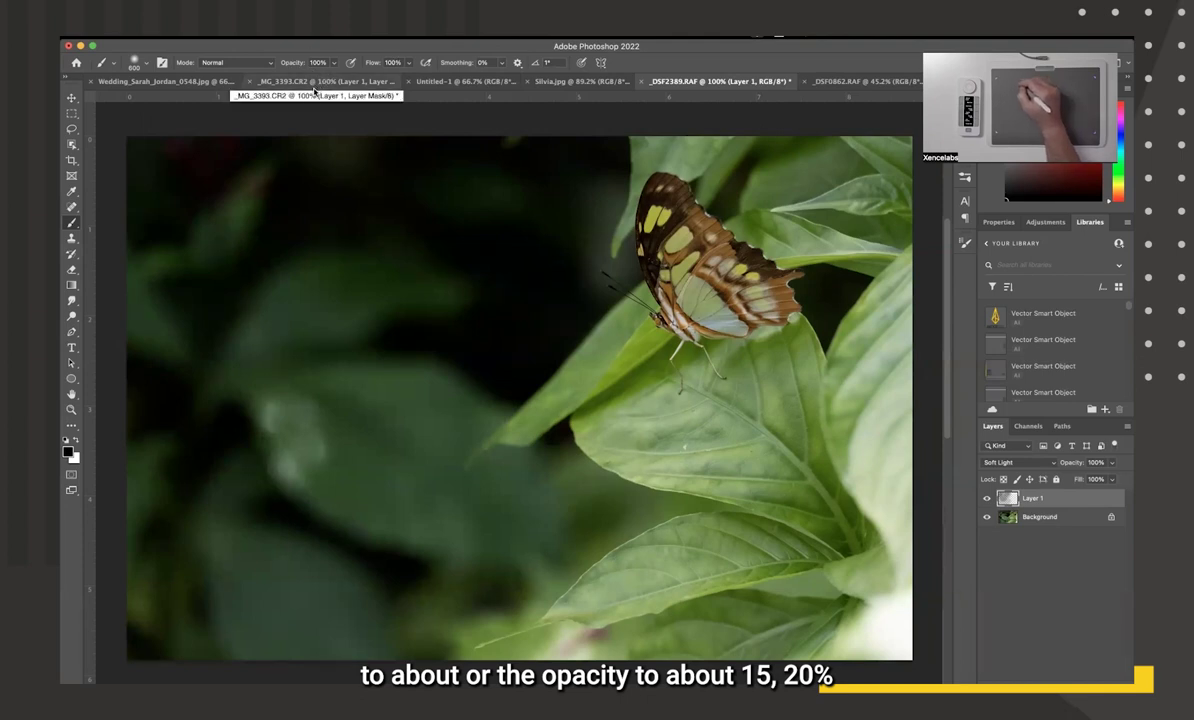
mouse_move(246, 157)
left_mouse_down()
mouse_move(202, 188)
mouse_move(480, 155)
mouse_move(452, 170)
mouse_move(469, 145)
mouse_move(490, 160)
mouse_move(487, 202)
mouse_move(493, 157)
mouse_move(523, 186)
mouse_move(481, 286)
mouse_move(491, 282)
mouse_move(443, 333)
mouse_move(291, 437)
mouse_move(333, 439)
mouse_move(317, 429)
mouse_move(312, 529)
mouse_move(297, 500)
mouse_move(370, 540)
mouse_move(433, 491)
mouse_move(429, 554)
mouse_move(517, 520)
mouse_move(464, 584)
mouse_move(533, 522)
mouse_move(513, 468)
mouse_move(563, 502)
left_mouse_up()
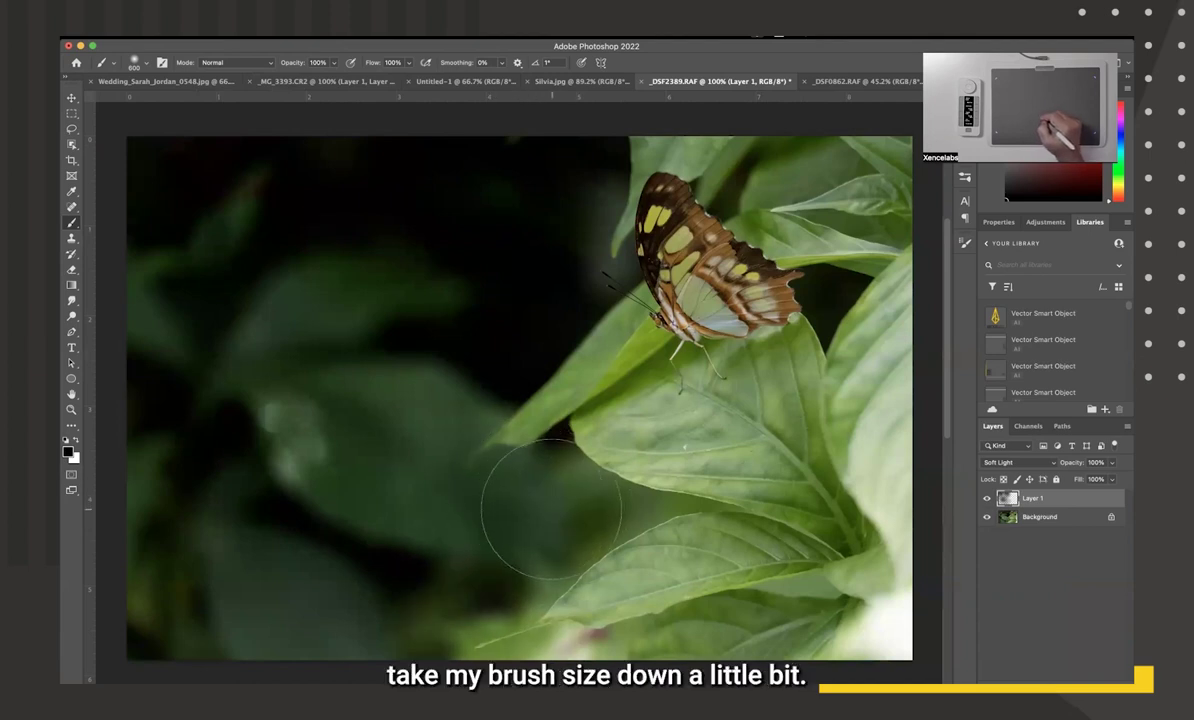
- Reduce the brush to 250 px and darken the background around the edges of the lower leaves
key("bracketleft")
key("bracketleft")
key("bracketleft")
key("bracketleft")
key("bracketleft")
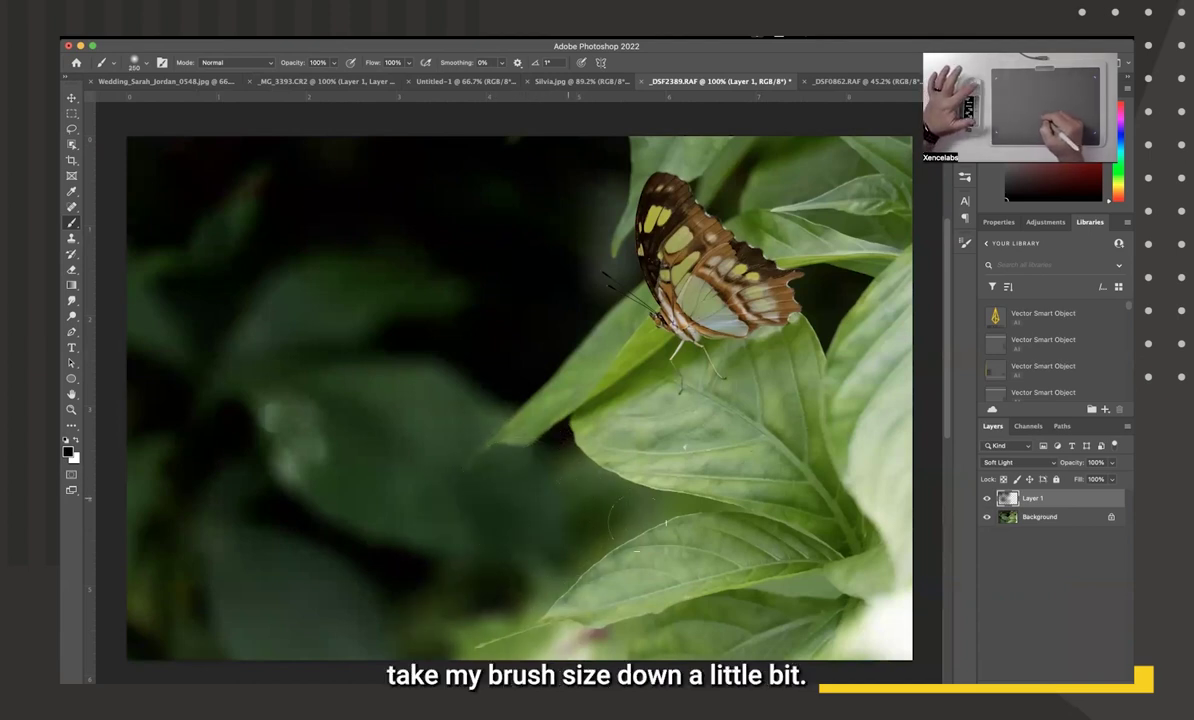
key("bracketright")
key("bracketright")
left_click_drag(529, 478, 578, 547)
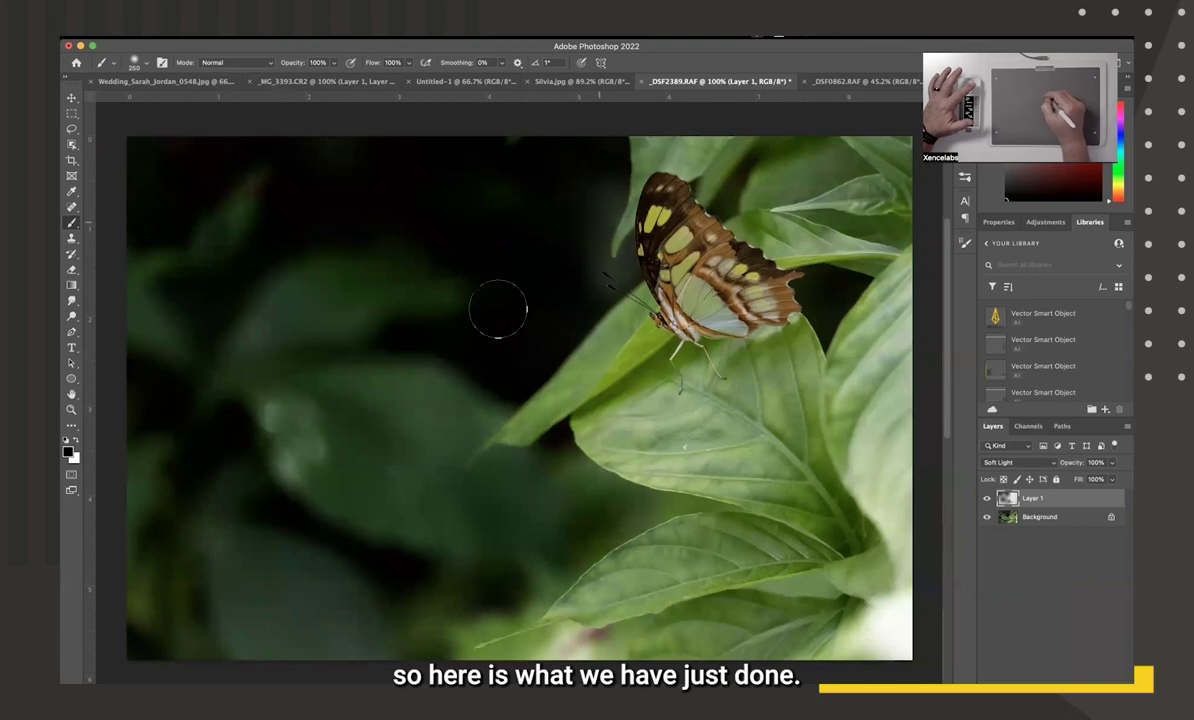
- Inspect the painted strokes with the Background hidden, and compare the photo with and without Layer 1
left_click(987, 517)
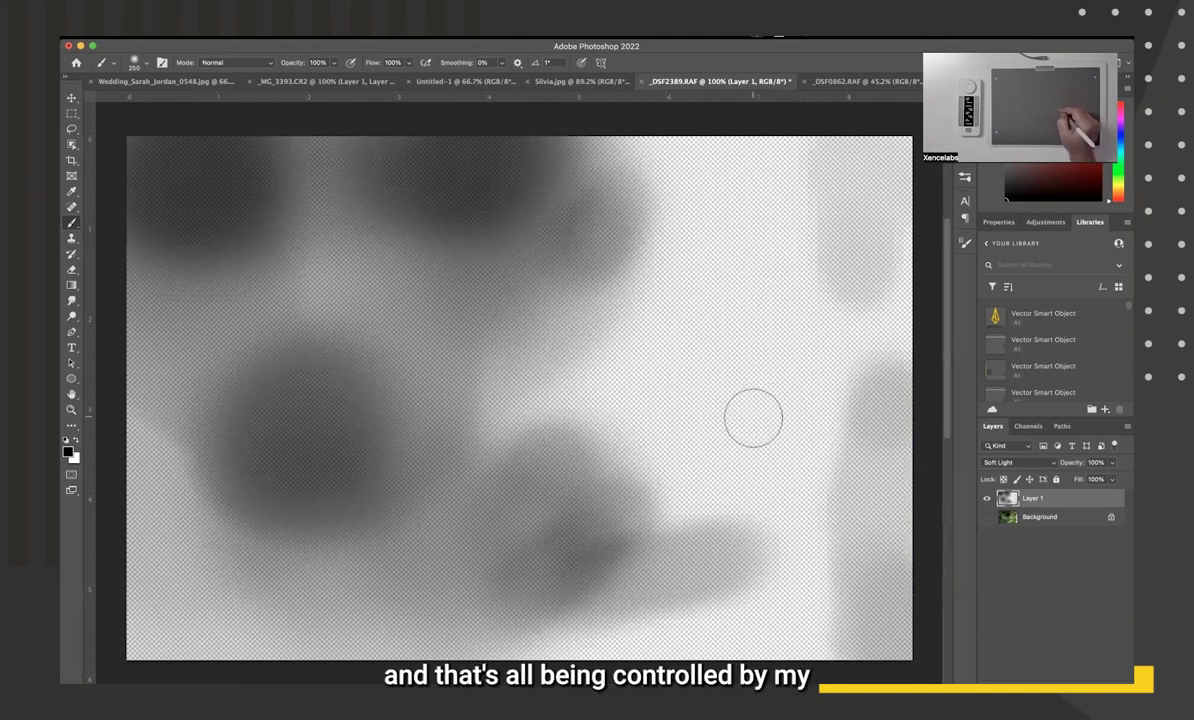
left_click(987, 516)
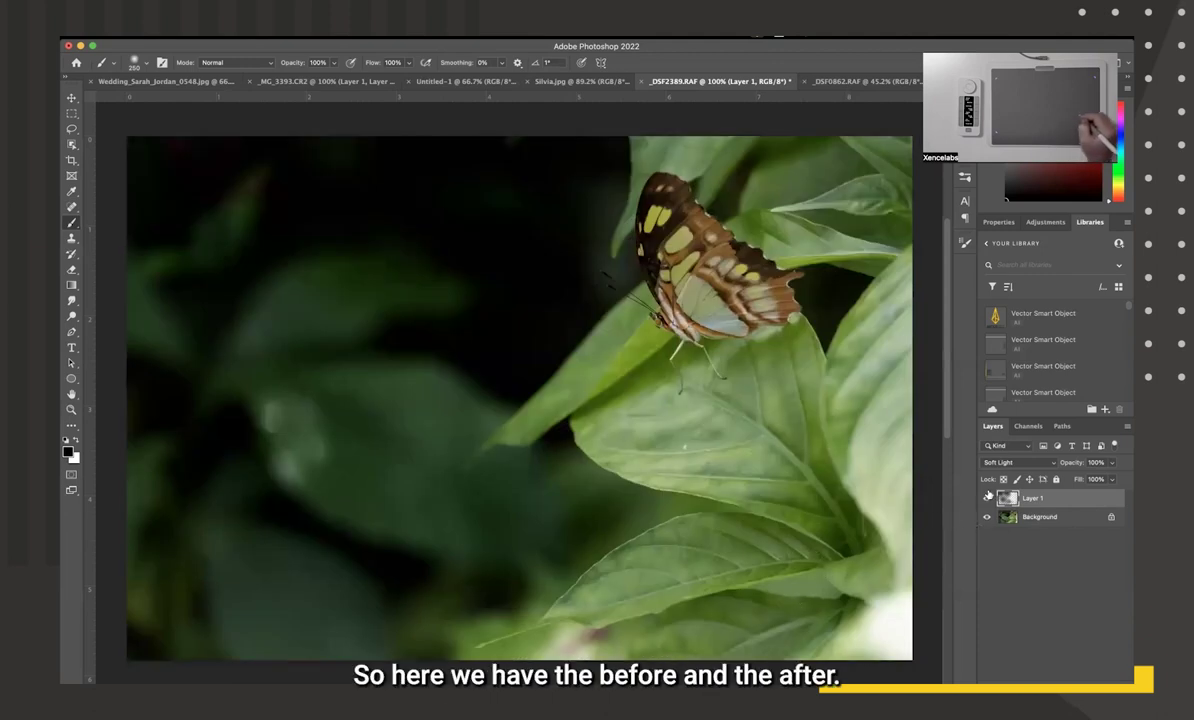
left_click(986, 499)
left_click(986, 499)
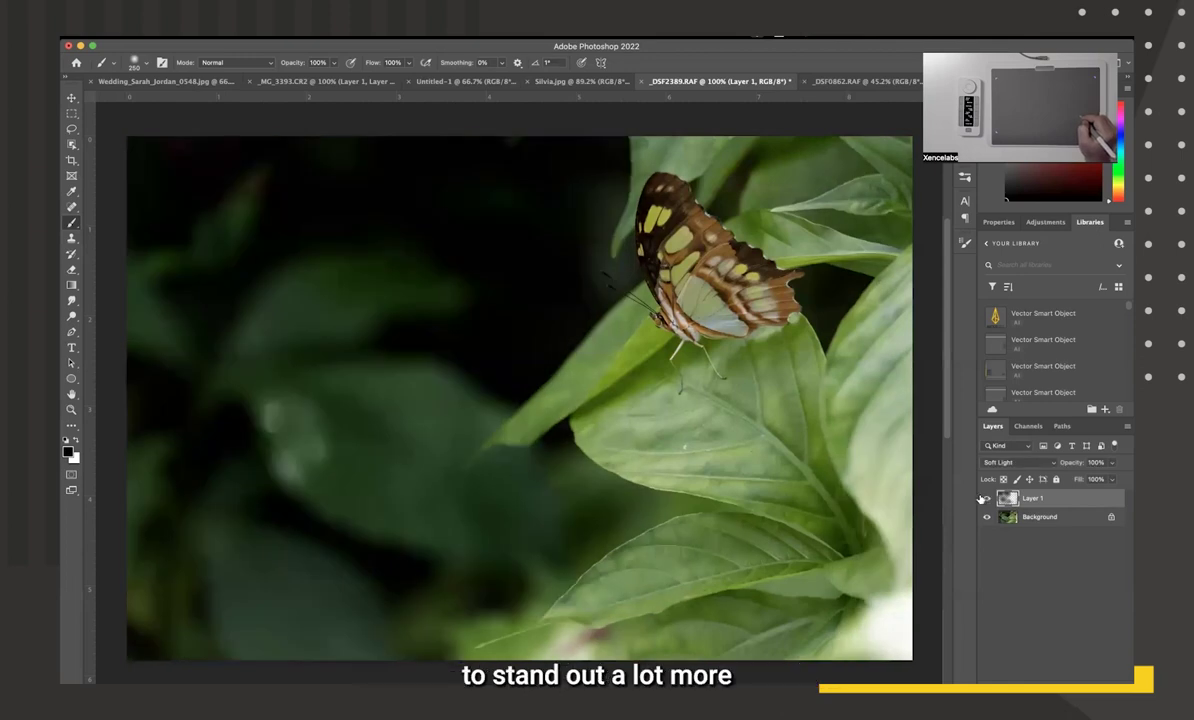
left_click(985, 498)
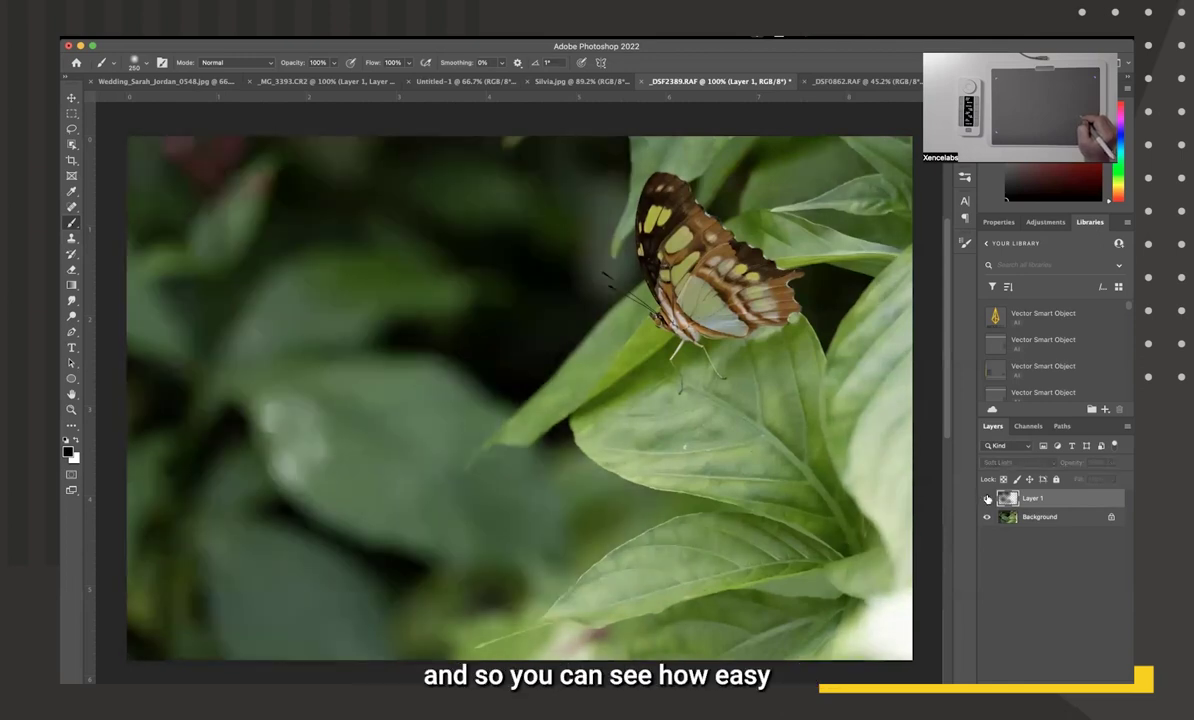
left_click(986, 498)
left_click(986, 498)
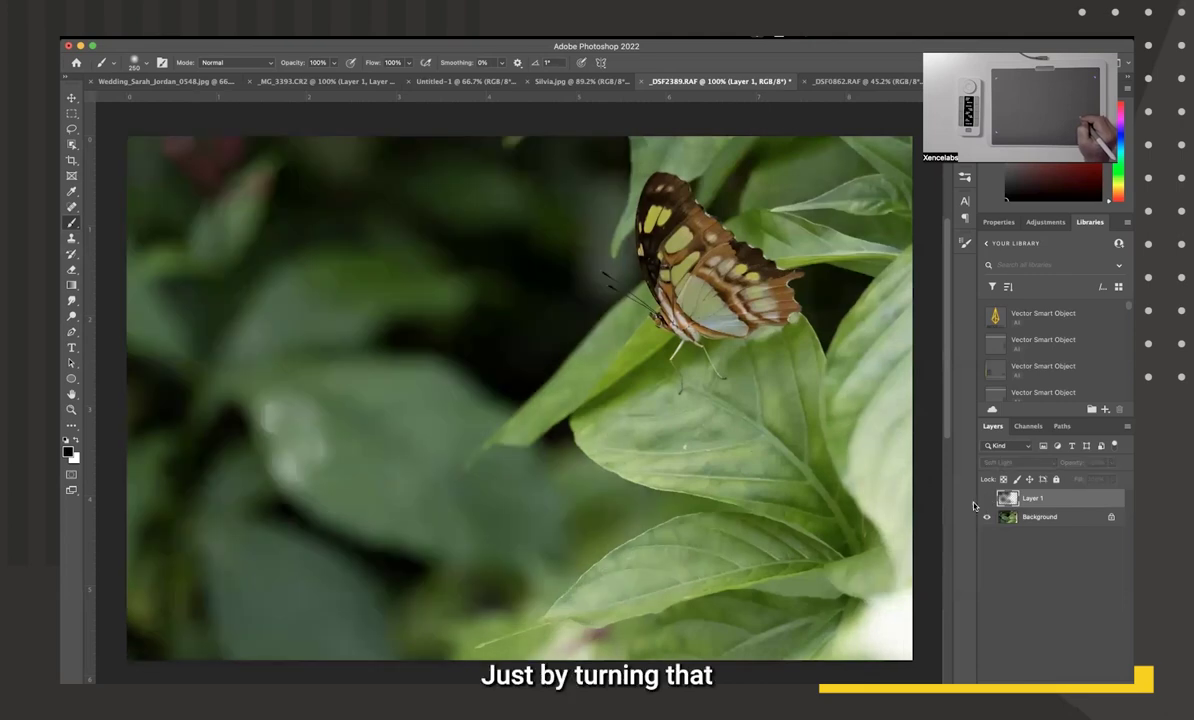
left_click(987, 498)
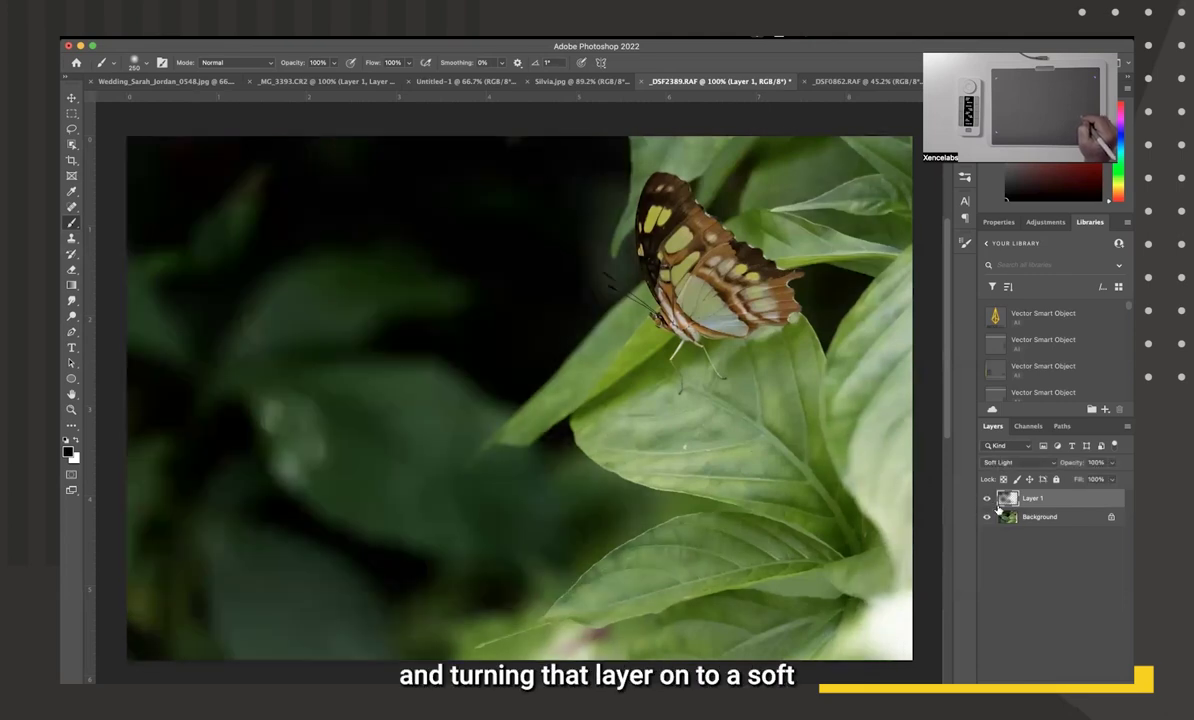